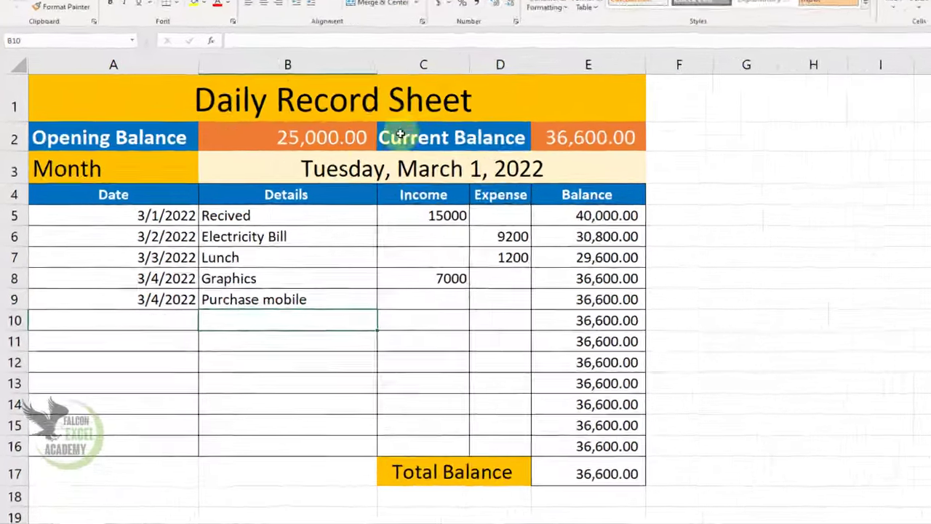
Review the existing sheet's 25,000 Opening Balance and first Recived entry of 15000.
click(277, 142)
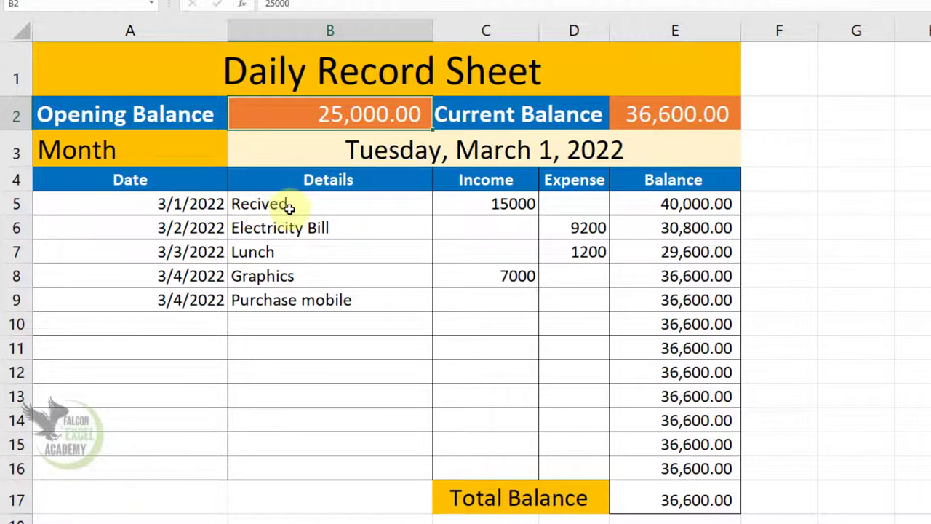
click(333, 203)
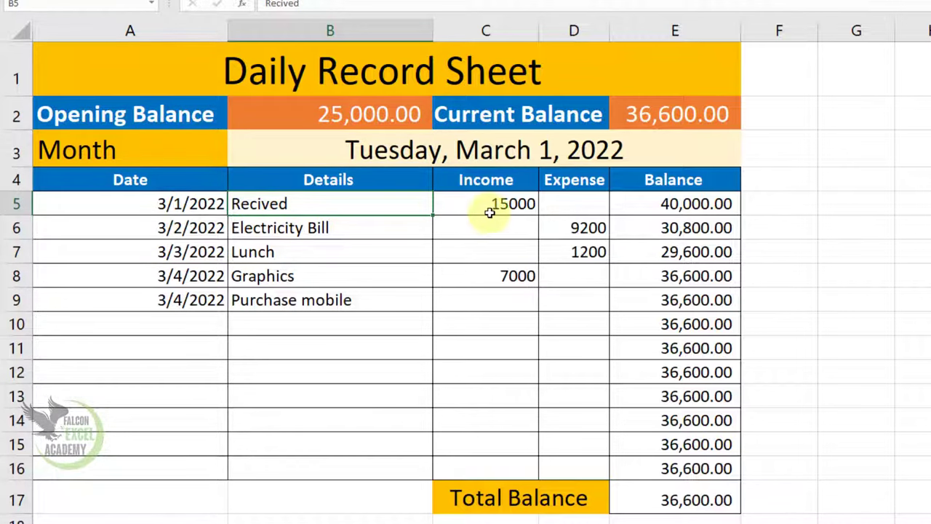
click(511, 204)
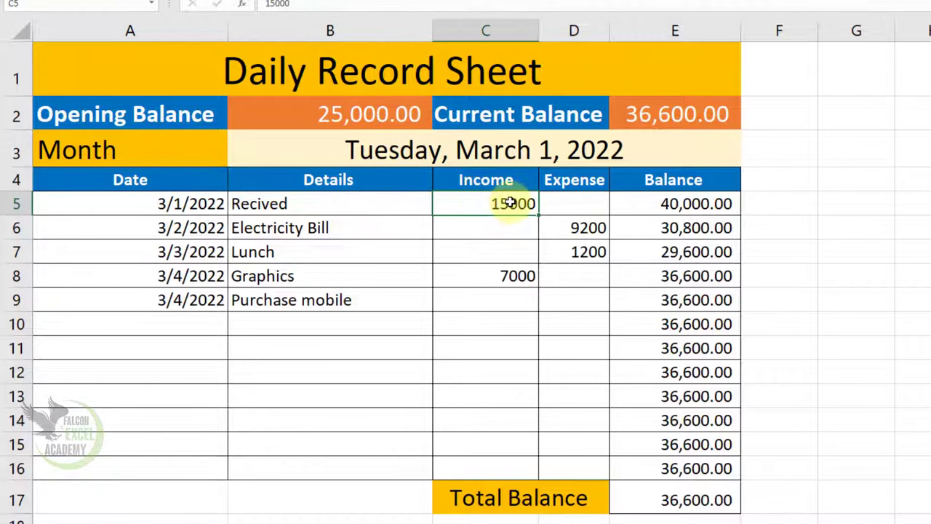
click(596, 209)
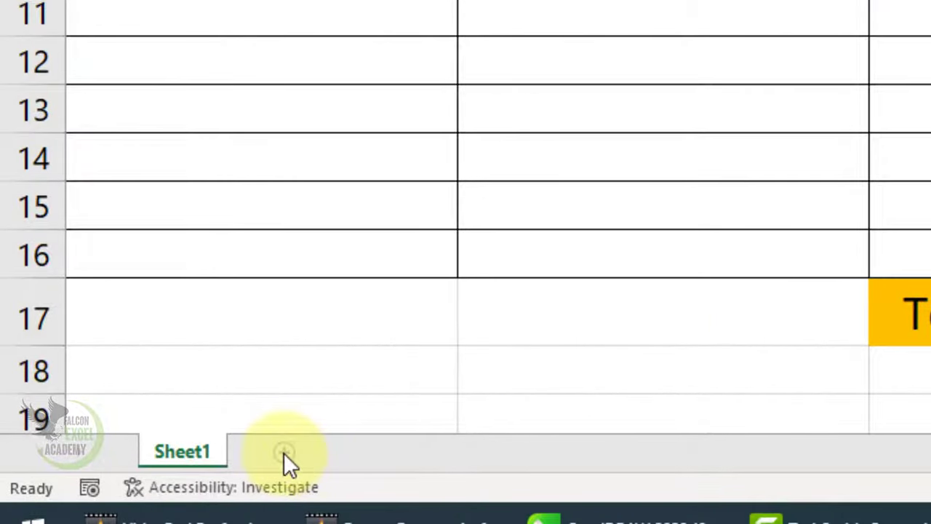
Add a new sheet set to A4 paper, Portrait orientation and Normal margins.
click(283, 452)
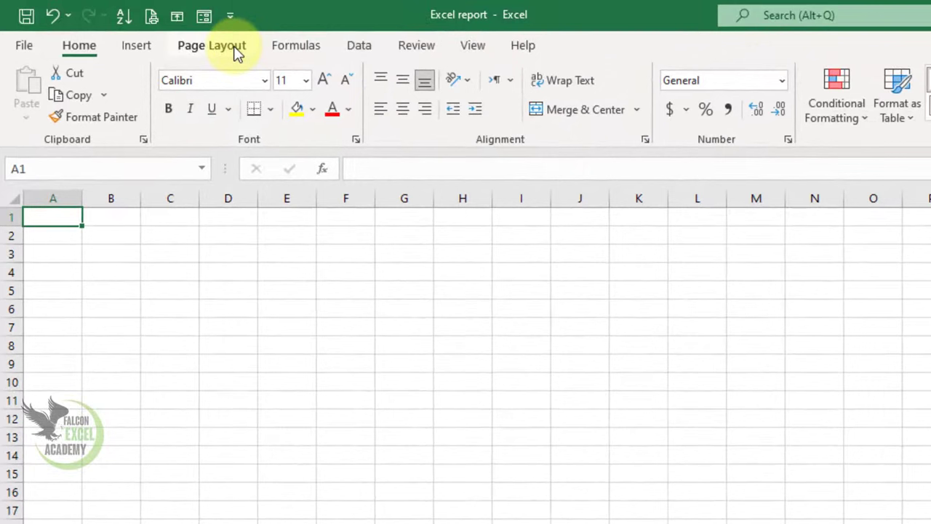
click(218, 47)
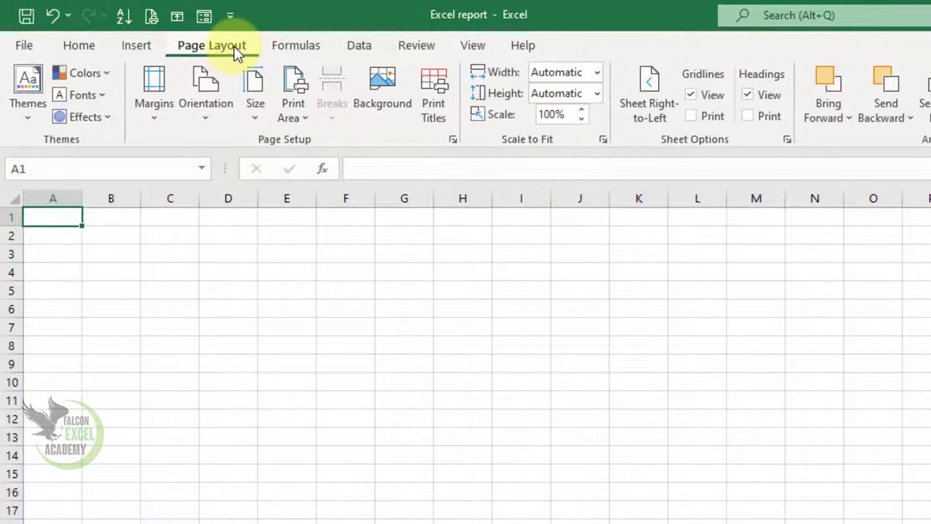
click(259, 115)
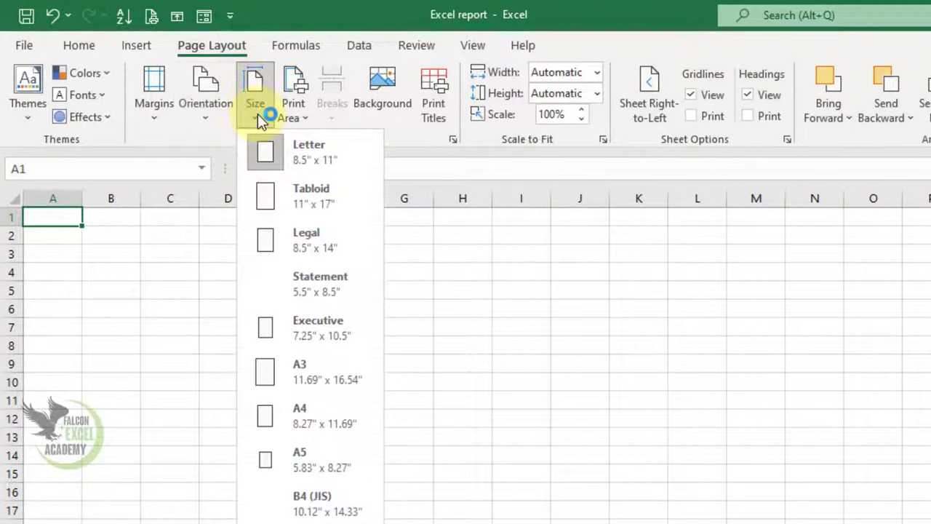
click(323, 414)
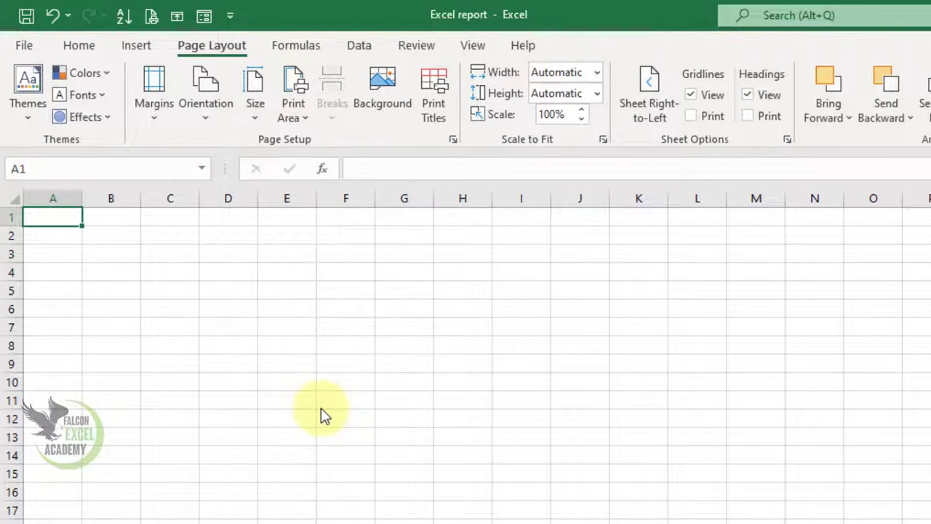
click(205, 118)
click(234, 161)
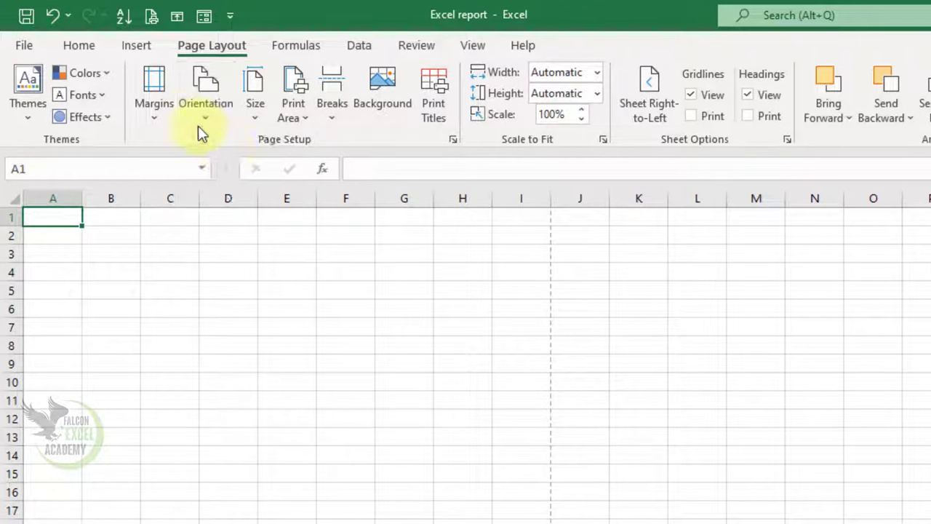
click(156, 112)
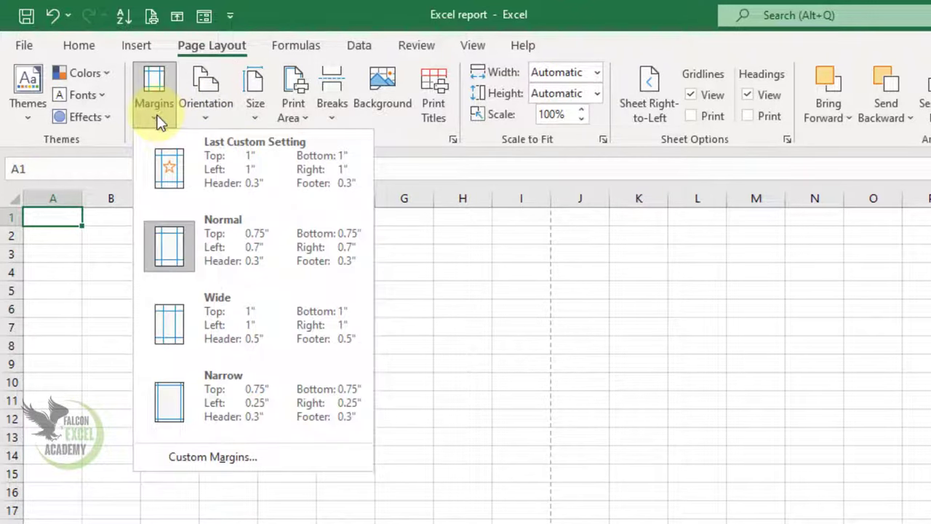
click(258, 236)
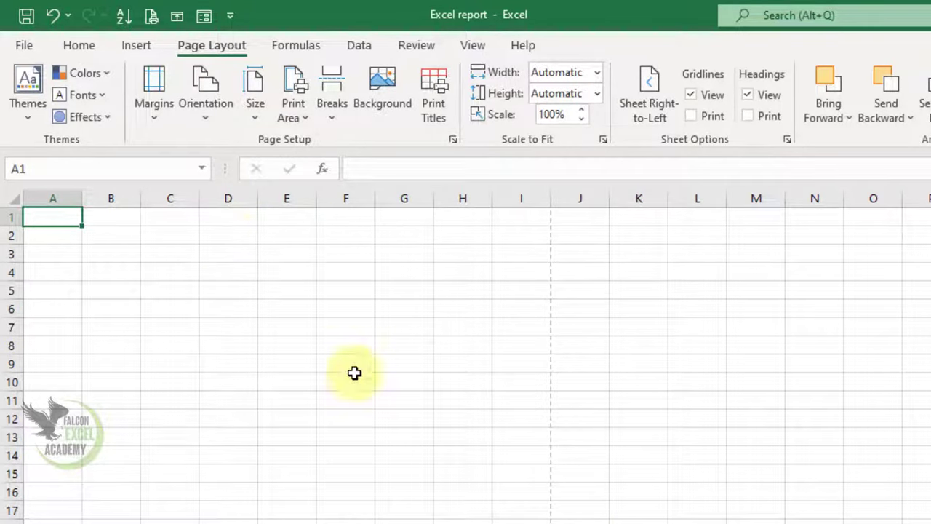
Enter 'Daily Record Sheet' in A1, 'Opening Balance' in A2 and 'Current Balance' in F2.
ctrl+scroll(466, 356, up, 10)
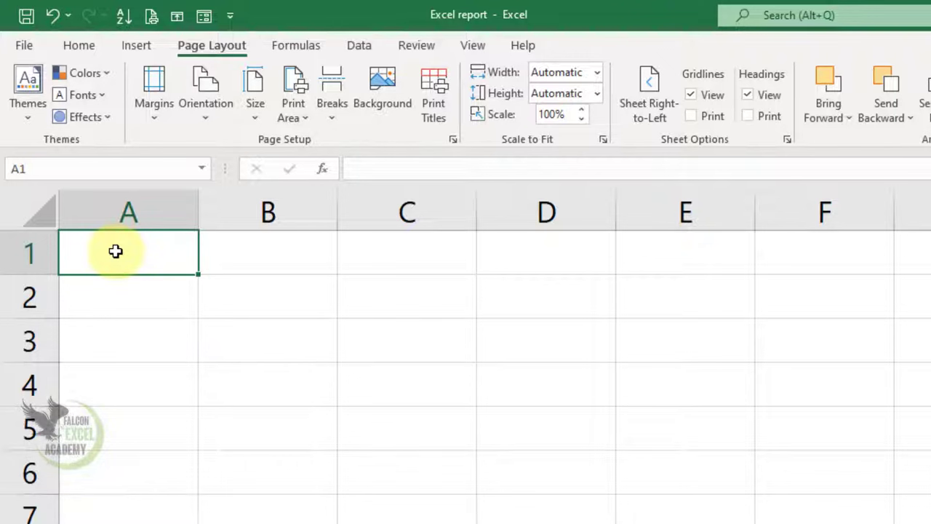
text(D)
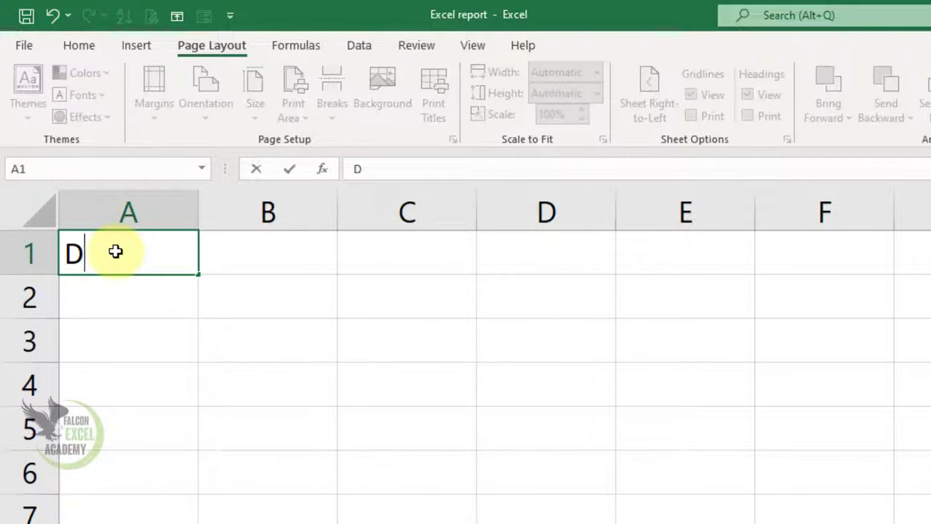
text(aily Record)
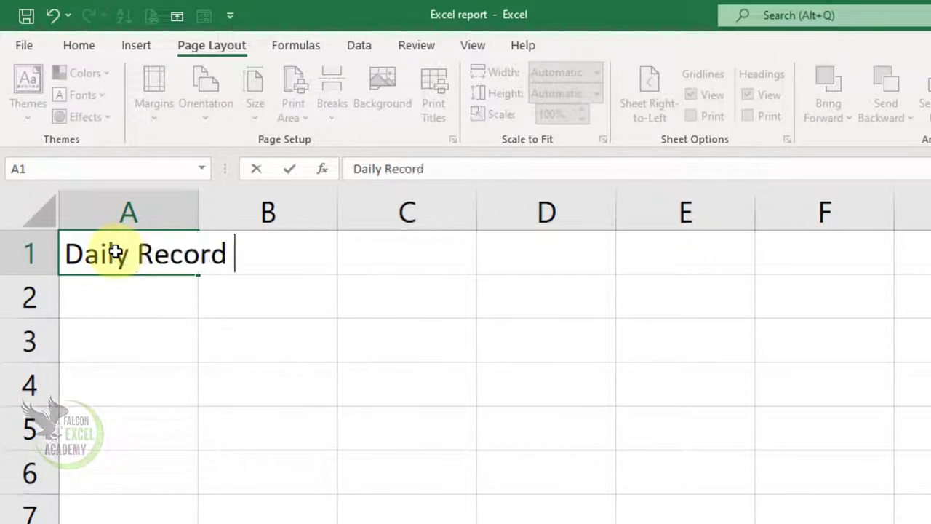
text( Sheet)
key(Return)
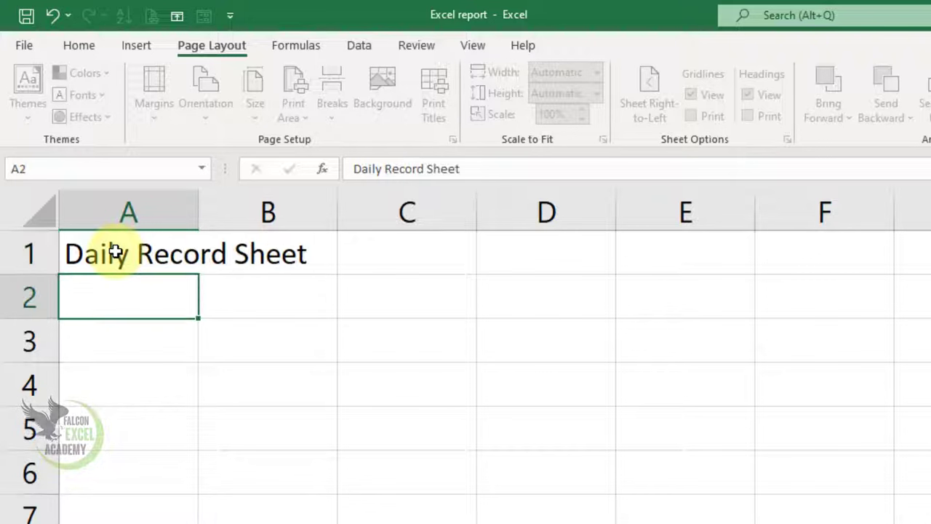
text(Openi)
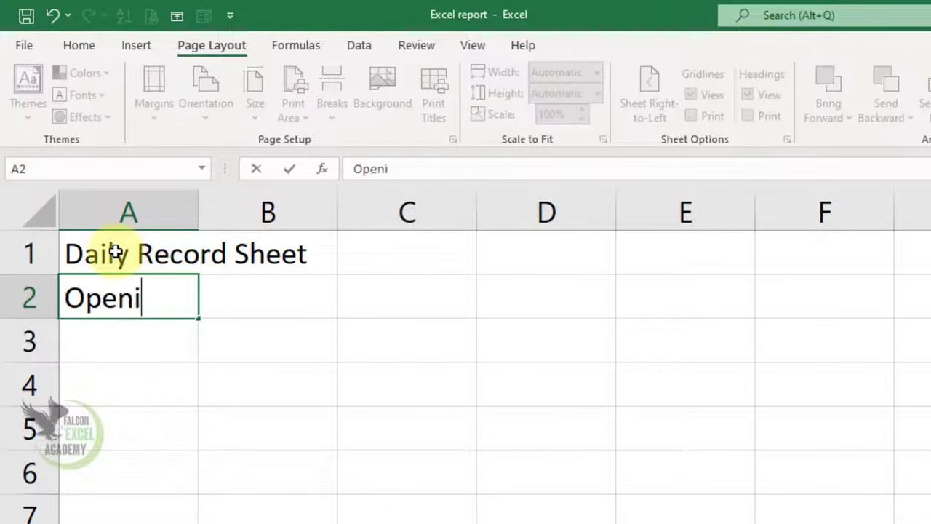
text(ng Balance)
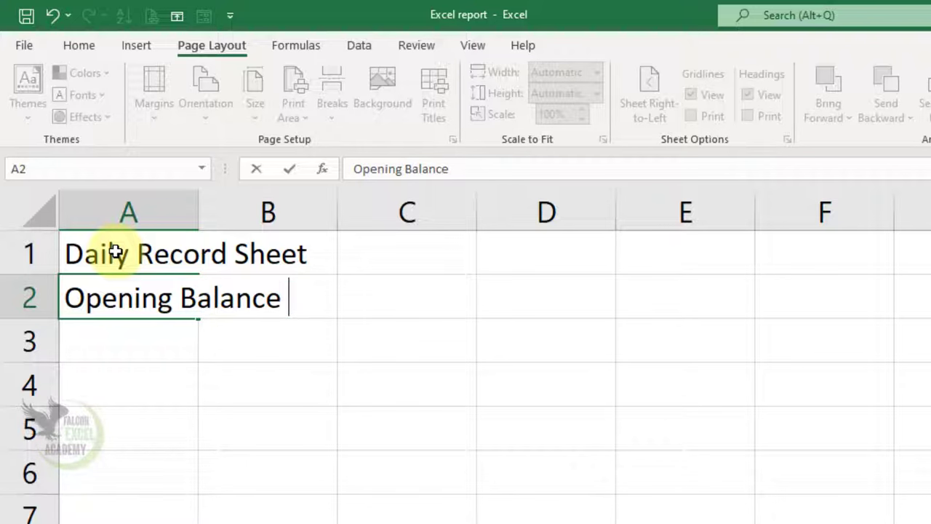
key(Right)
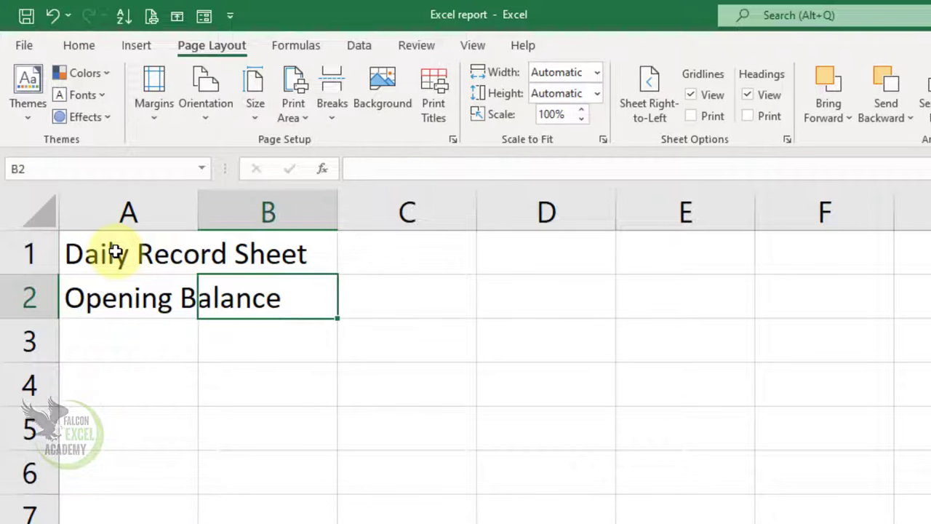
key(Right)
key(Right)
key(Right)
key(Right)
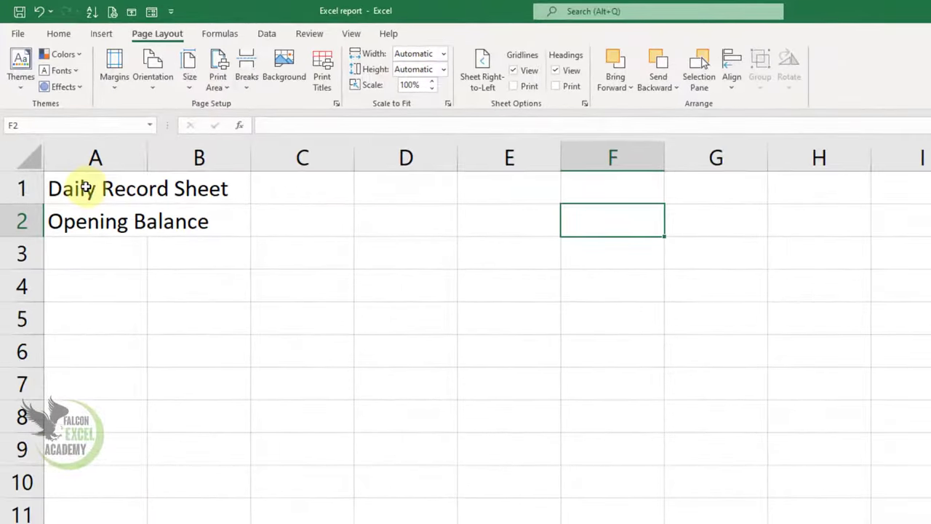
text(Curr)
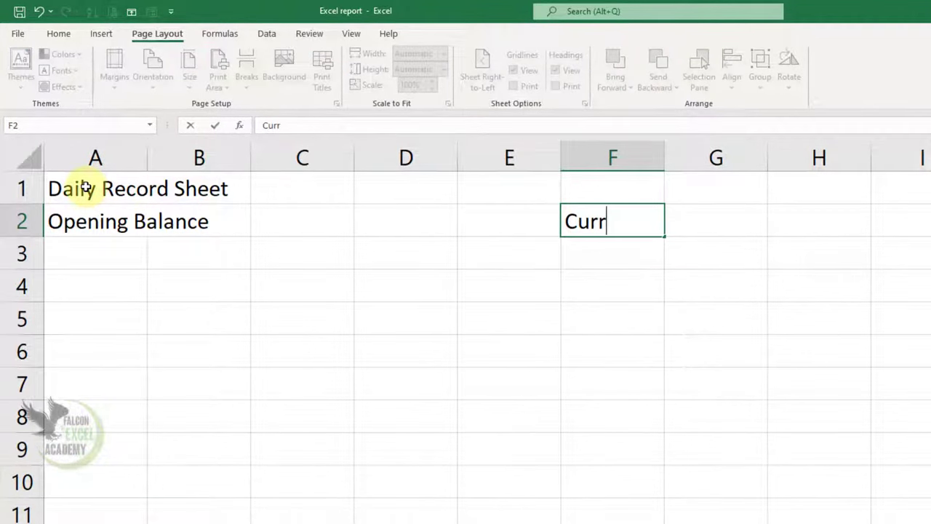
text(ent Balance)
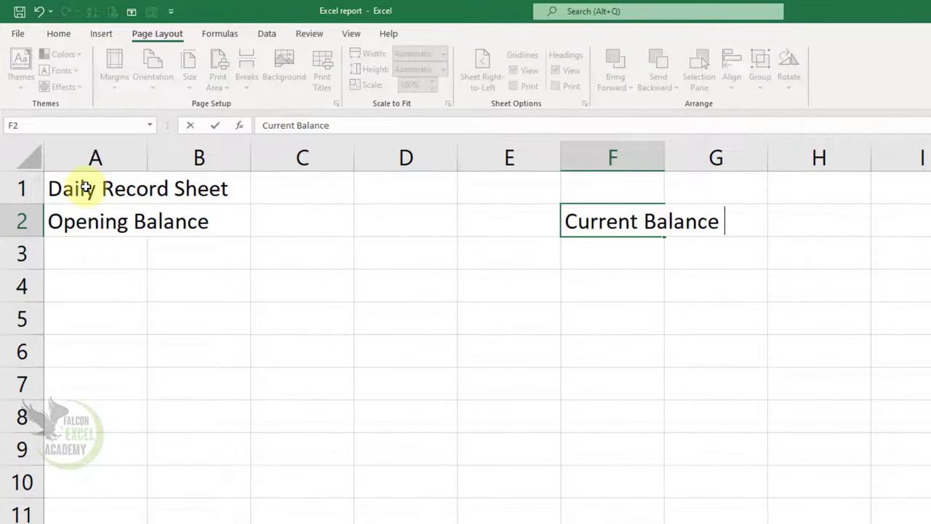
key(Return)
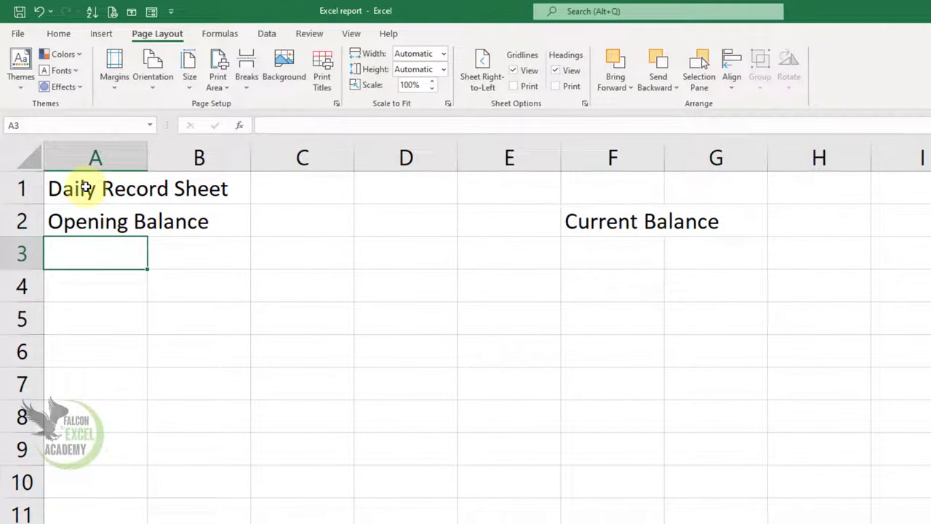
Enter the label 'Date:' in A3 and the date 03-01-22 in B3.
text(Date)
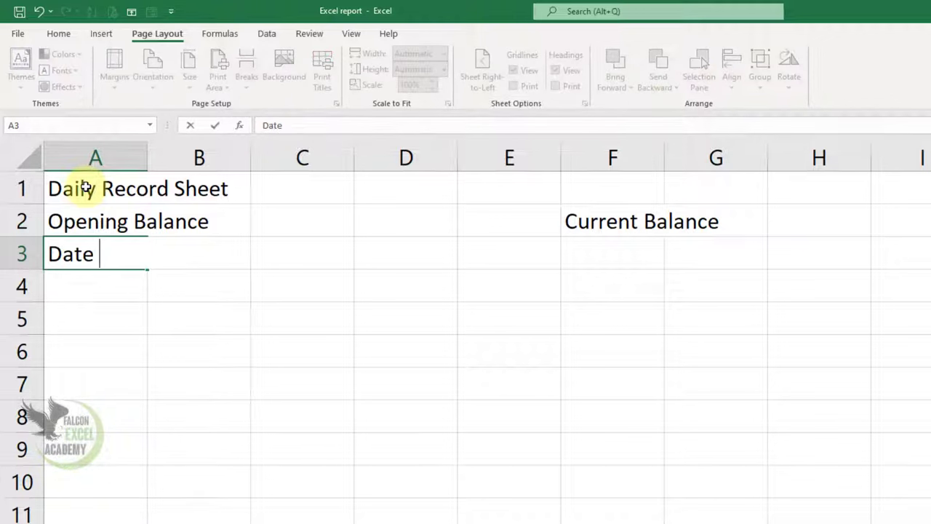
text(:)
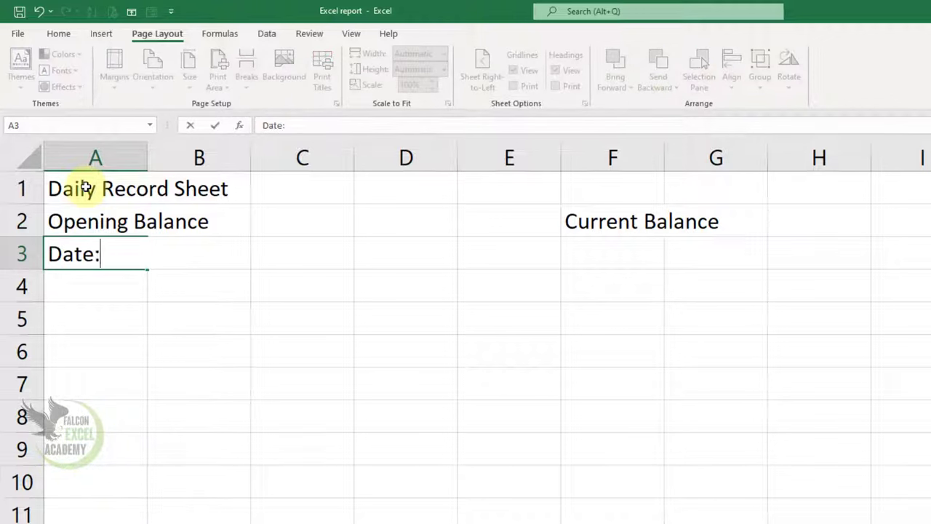
key(Tab)
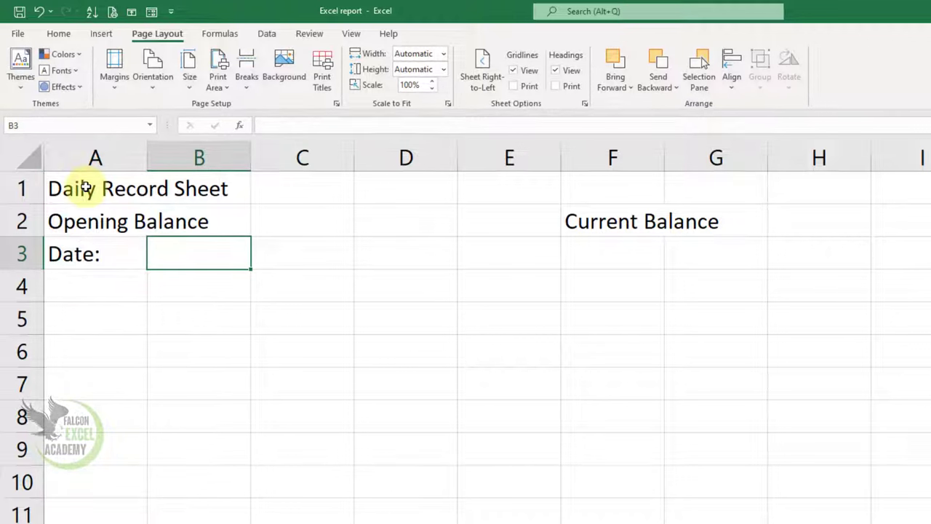
text(03-)
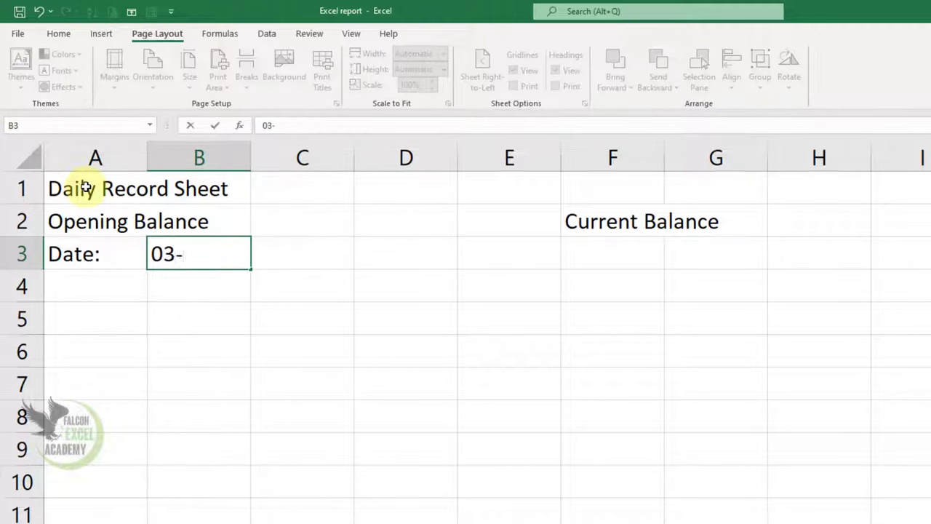
text(01-2)
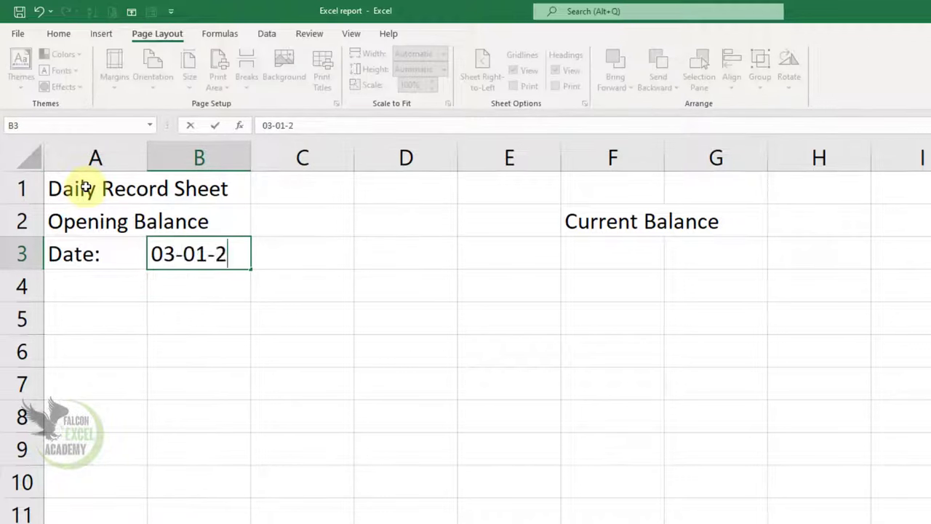
text(2)
key(Return)
click(237, 250)
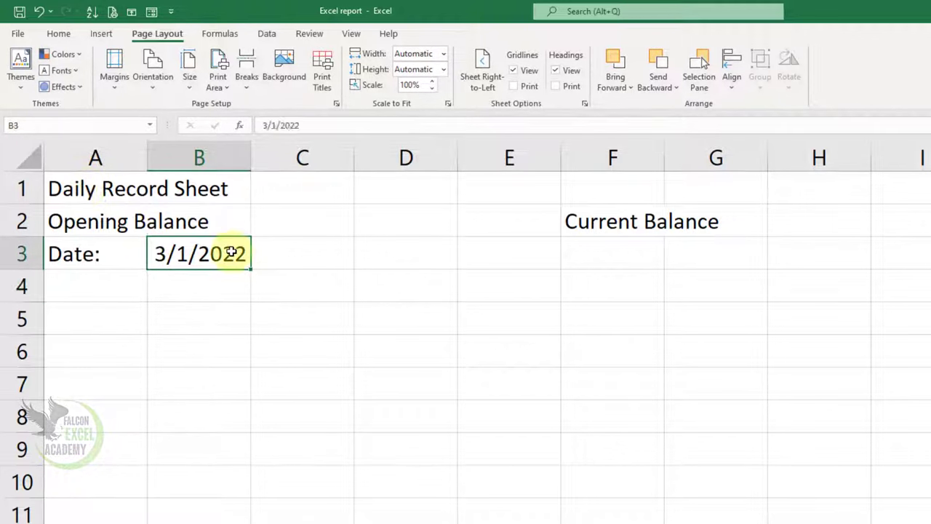
Type the headings Date, Details and Income into A4:C4.
click(123, 289)
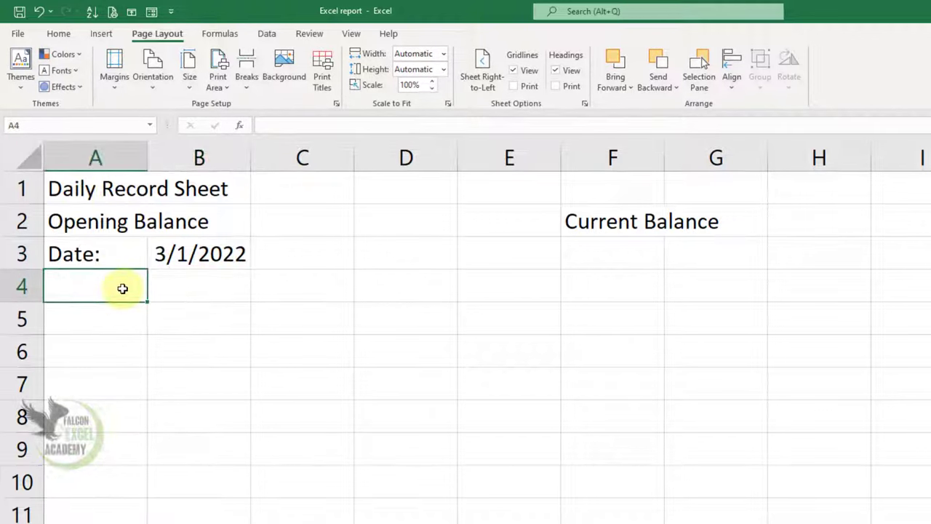
text(Date:)
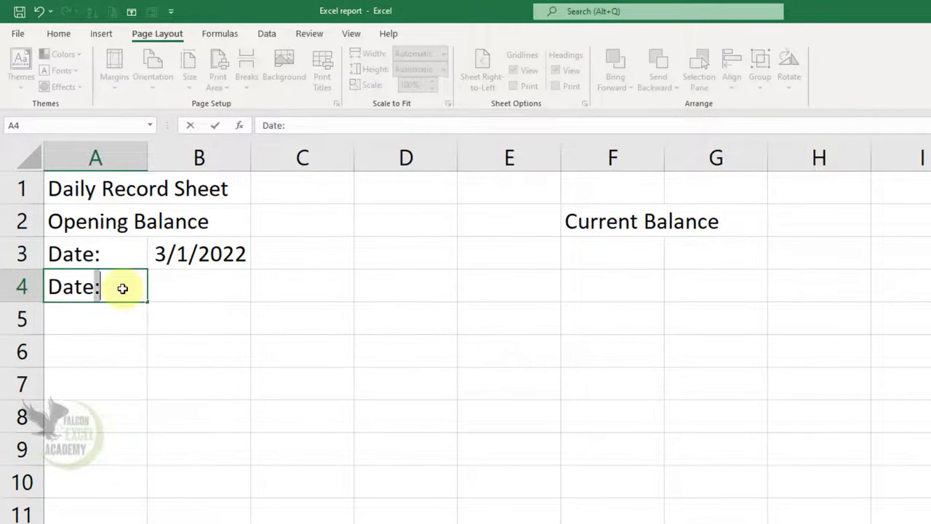
key(BackSpace)
key(Tab)
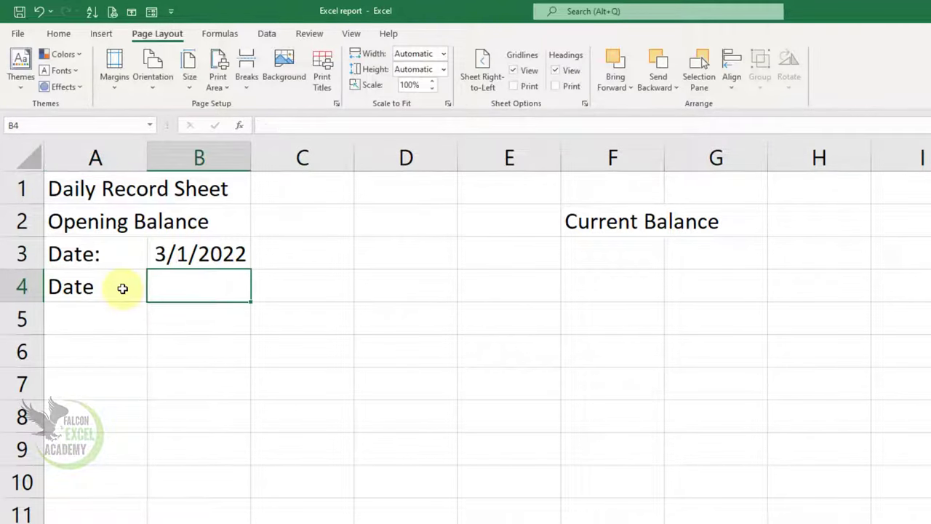
text(Deta)
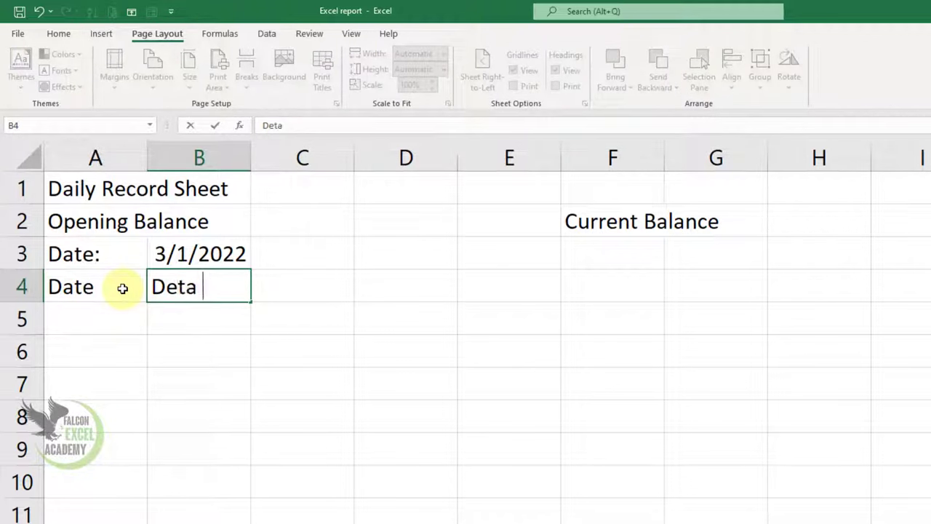
text(ils)
key(Tab)
text(Inc)
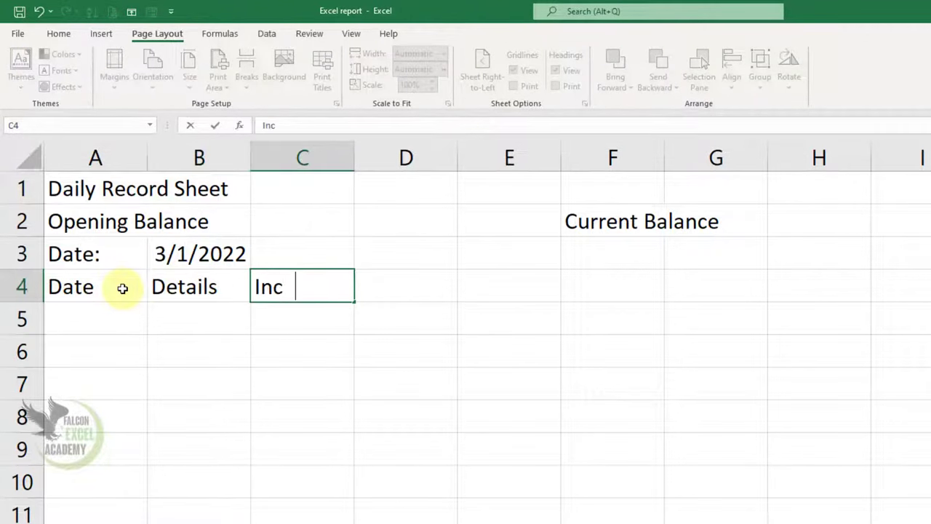
text(ome)
key(Tab)
Add the headings Expenses and Balance in D4:E4.
text(Exp)
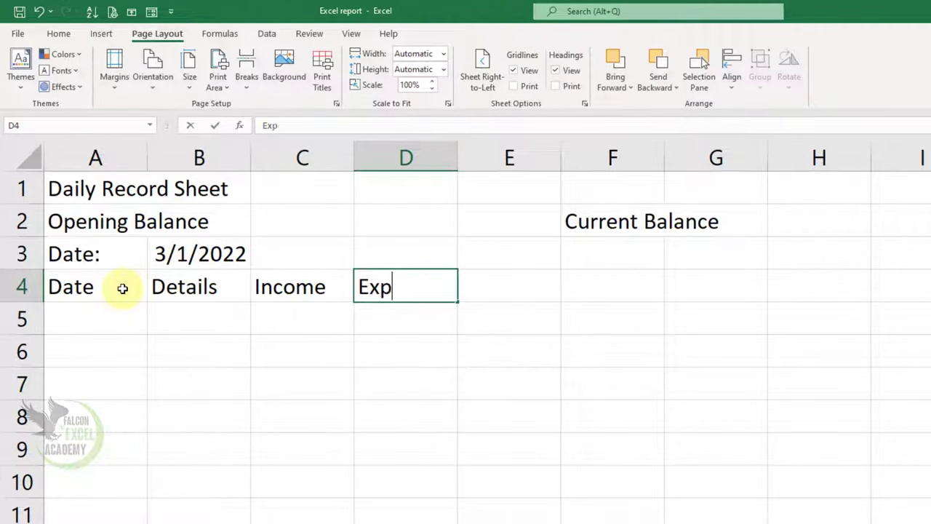
text(es)
text(n)
key(BackSpace)
key(BackSpace)
text(n)
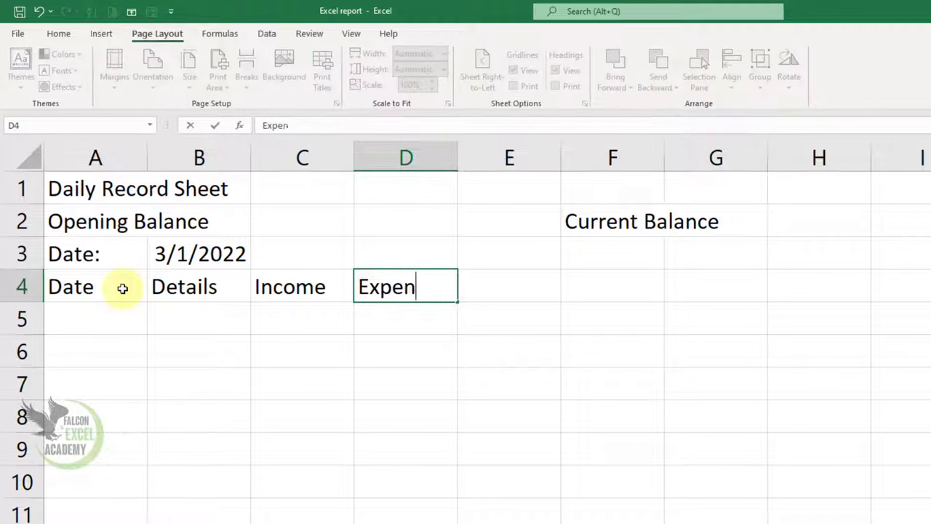
text(ses)
key(Tab)
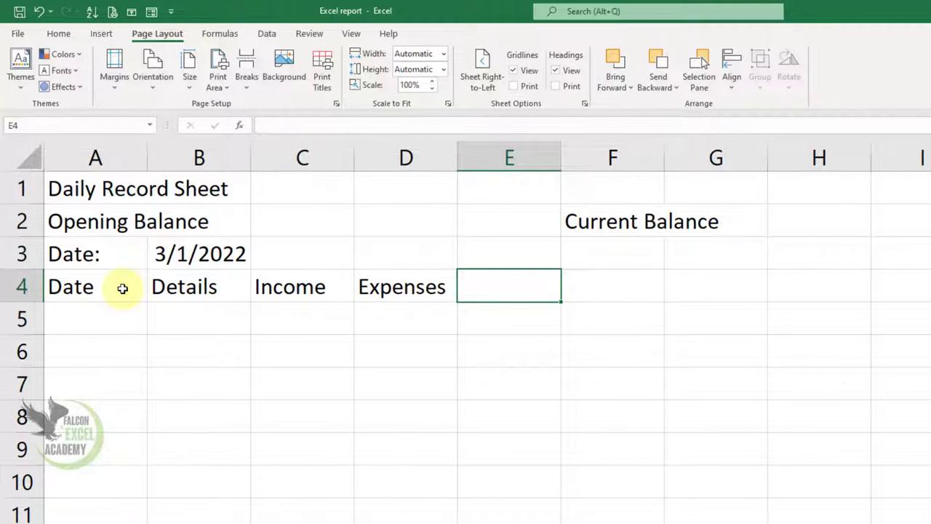
text(B)
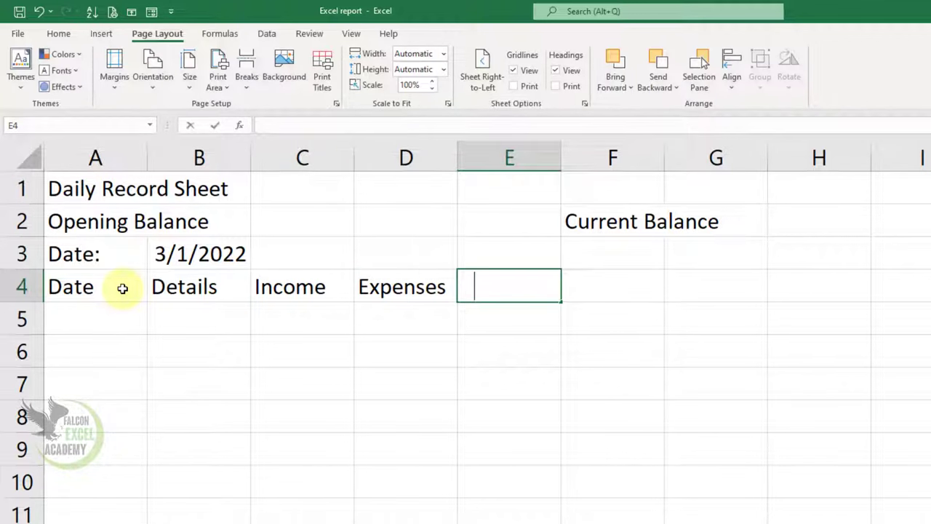
text(alance)
key(Return)
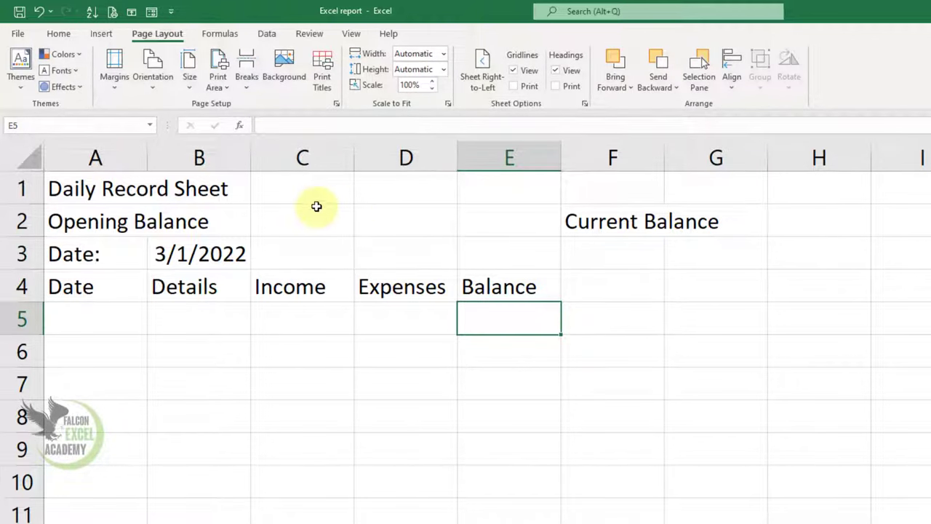
Widen columns A and B, then set the title to 26 pt, merged and centred across A1:G1.
drag(252, 161, 385, 158)
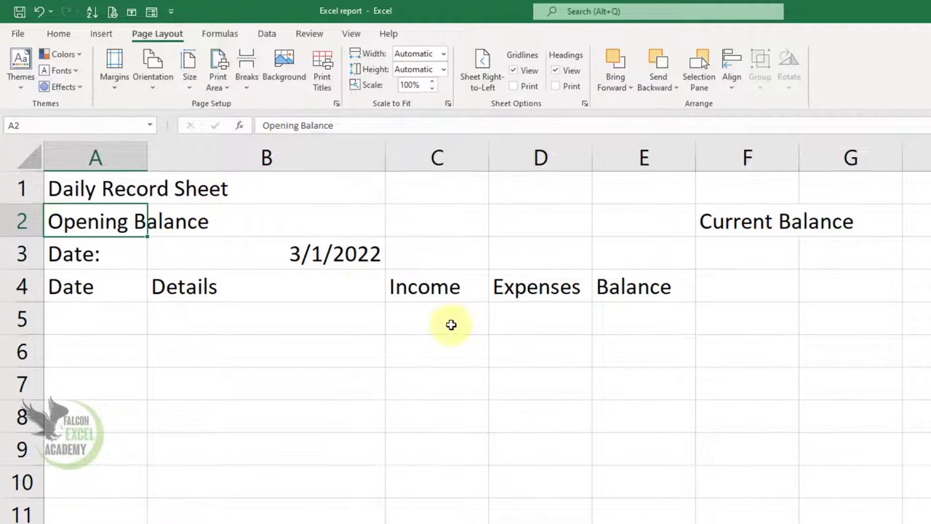
drag(155, 162, 203, 165)
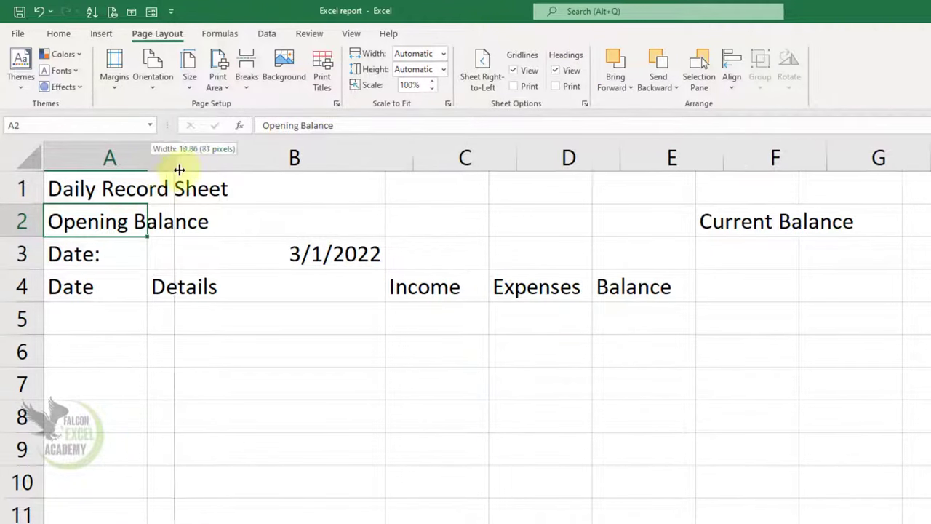
click(659, 259)
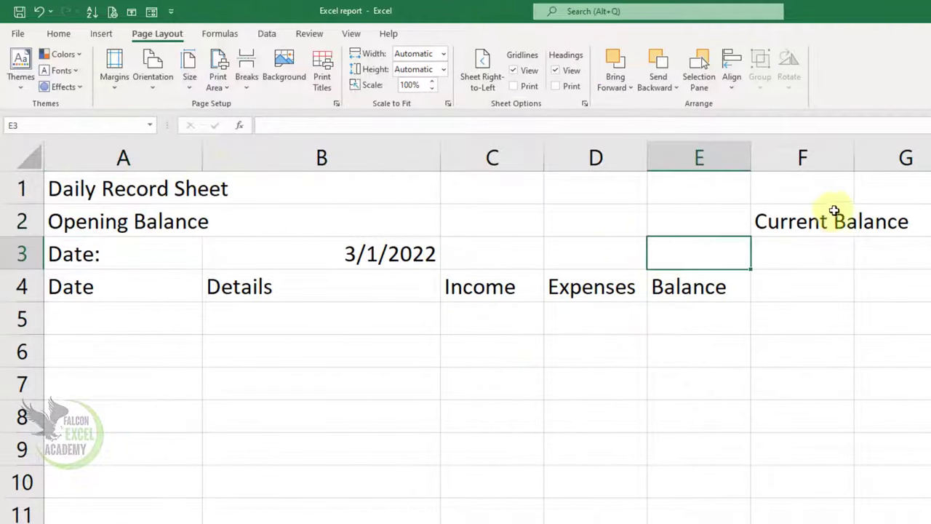
drag(904, 188, 104, 181)
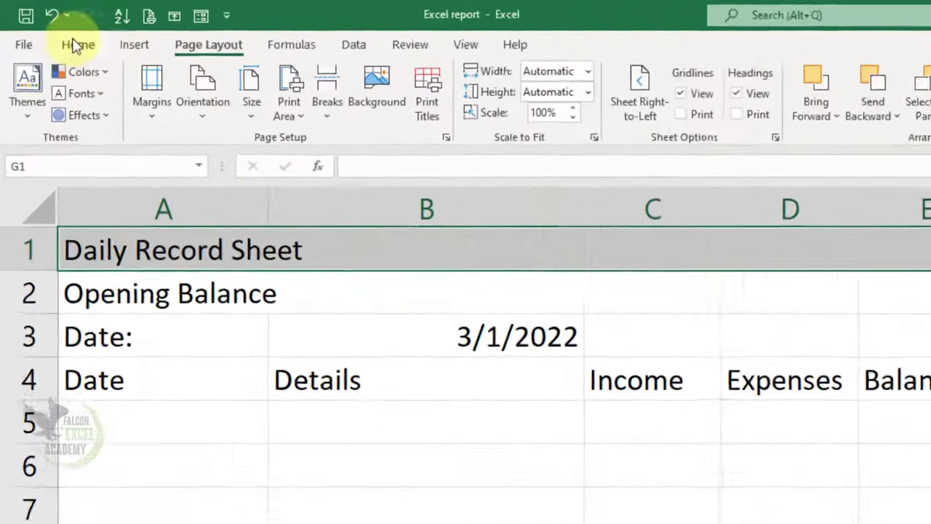
click(77, 45)
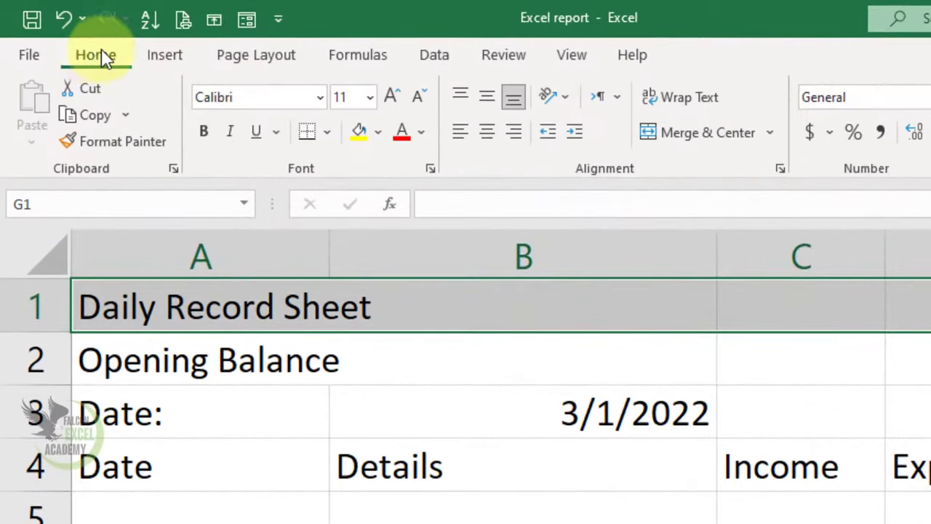
click(371, 101)
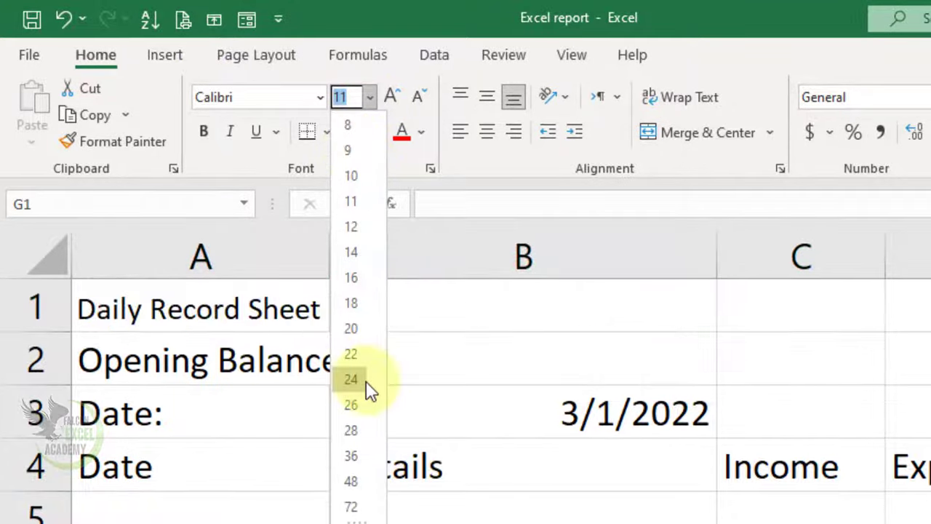
click(351, 405)
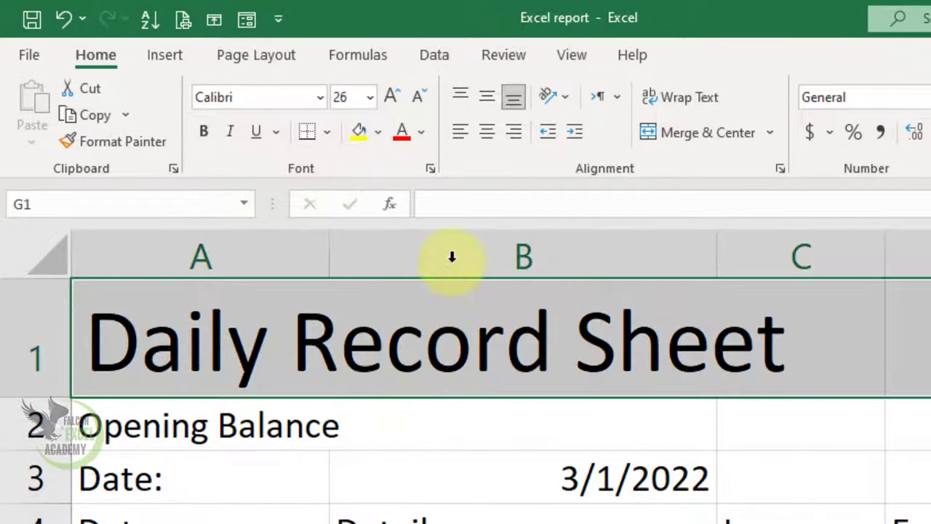
click(692, 138)
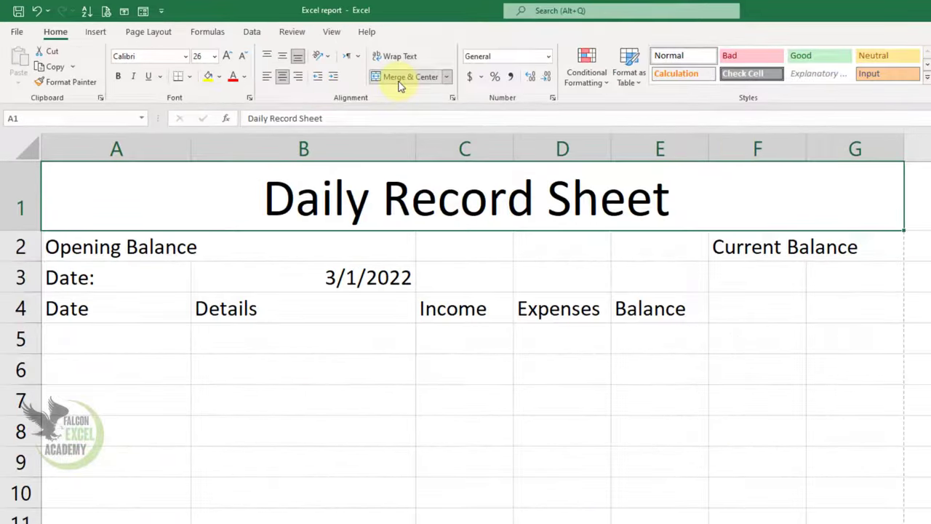
click(269, 244)
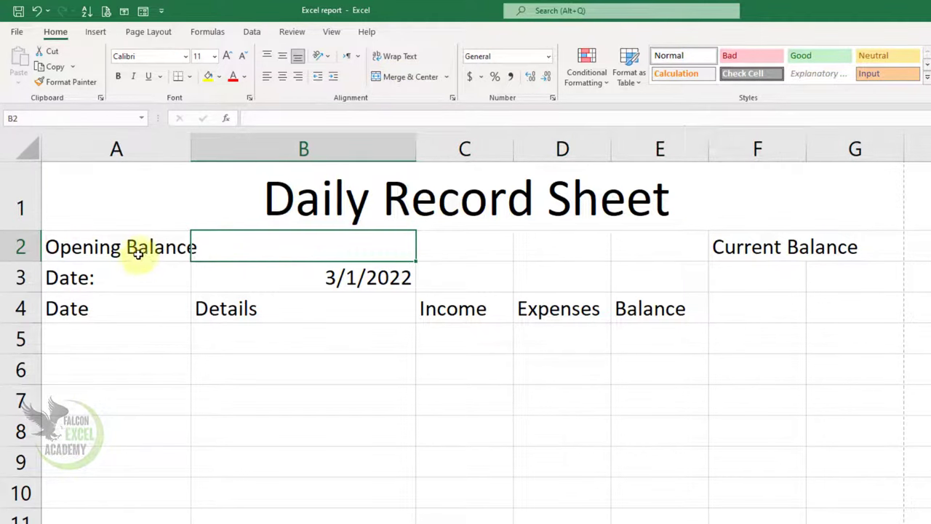
Set Opening Balance and the rest of row 2 (A2:F2) to 16 pt, auto-fitting column A.
click(107, 249)
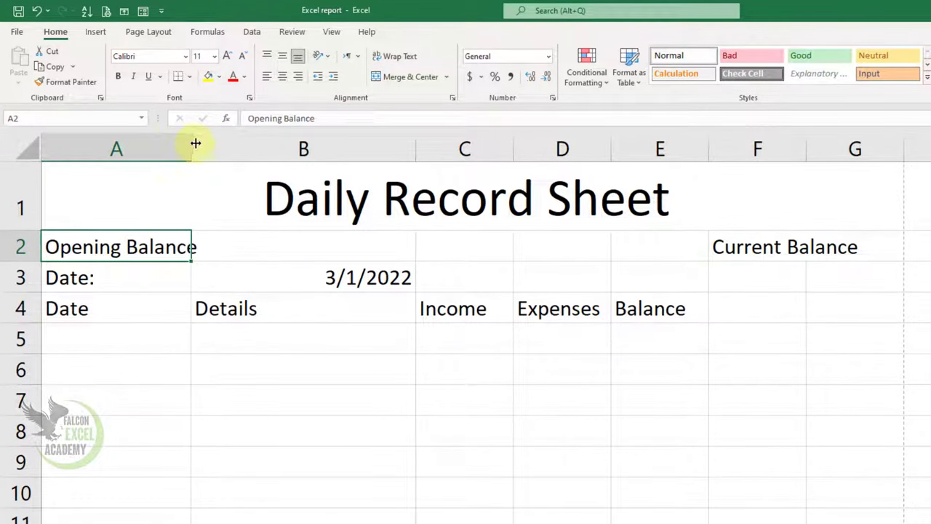
drag(191, 145, 255, 153)
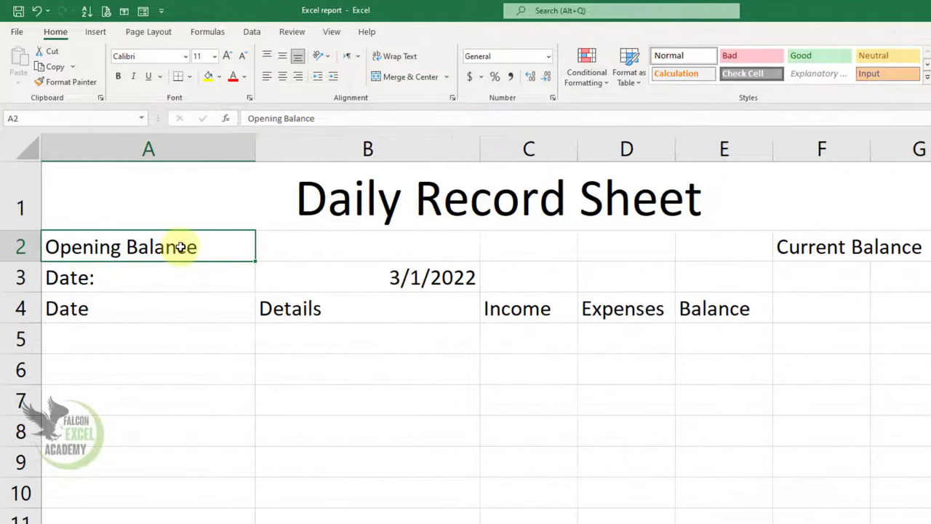
click(214, 58)
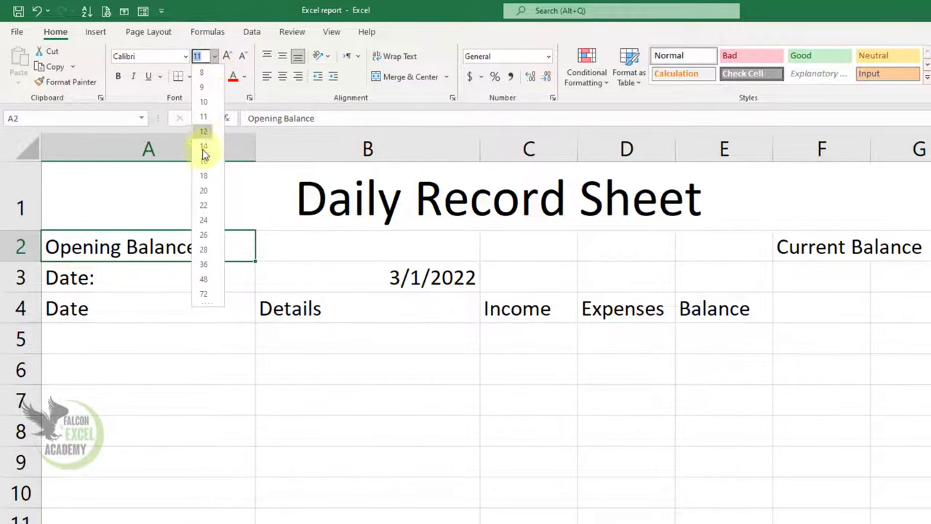
click(205, 162)
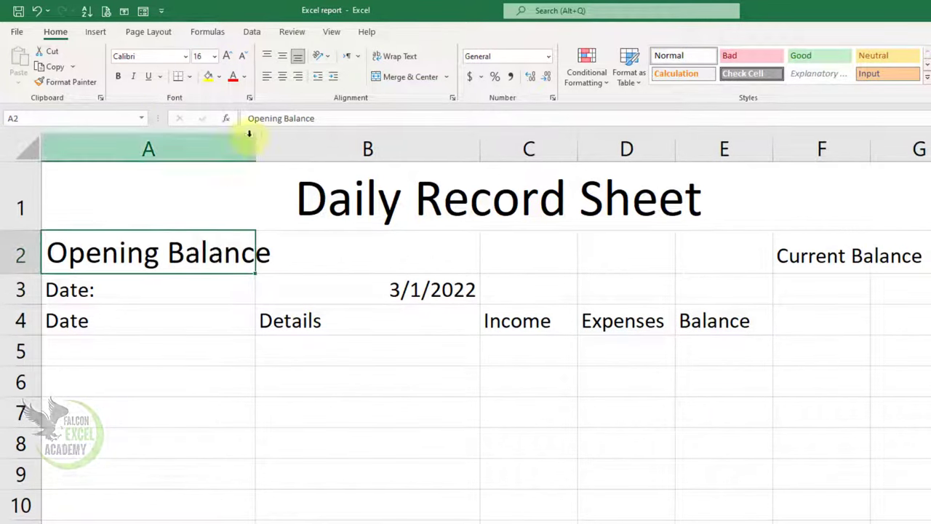
double_click(252, 143)
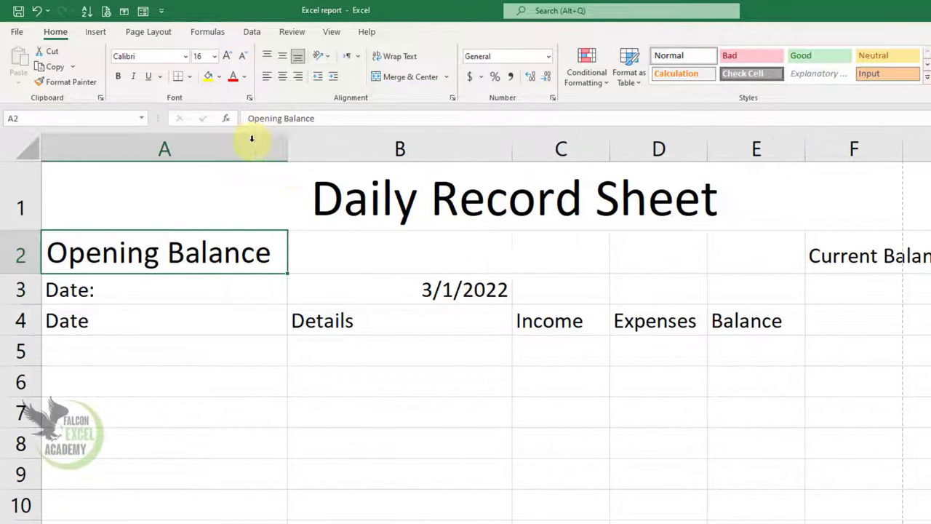
click(364, 245)
drag(277, 252, 926, 259)
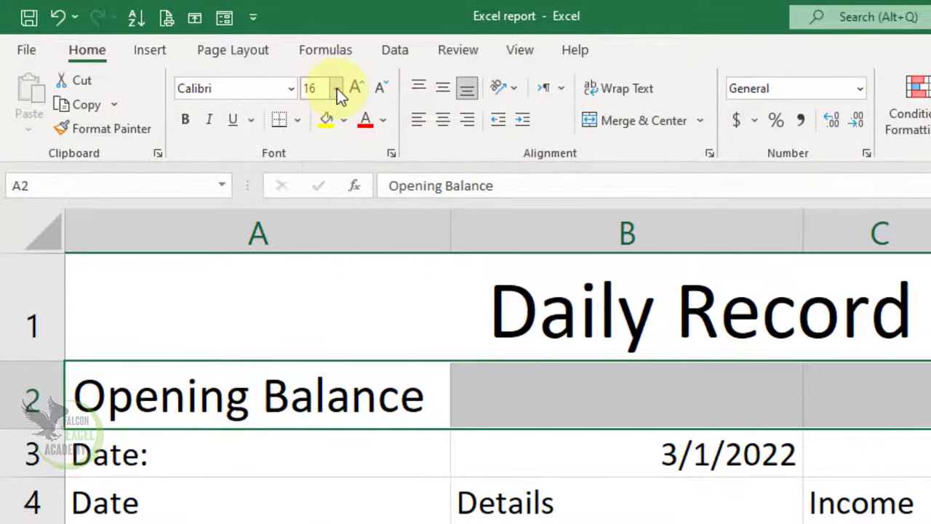
click(336, 88)
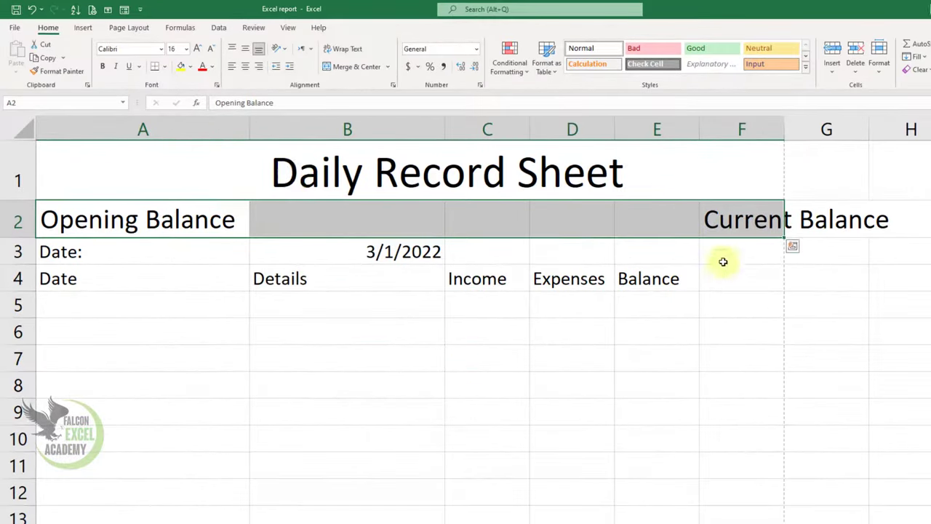
Move Current Balance from F2 to C2 and merge and centre it across C2:D2.
click(742, 225)
click(516, 223)
click(777, 229)
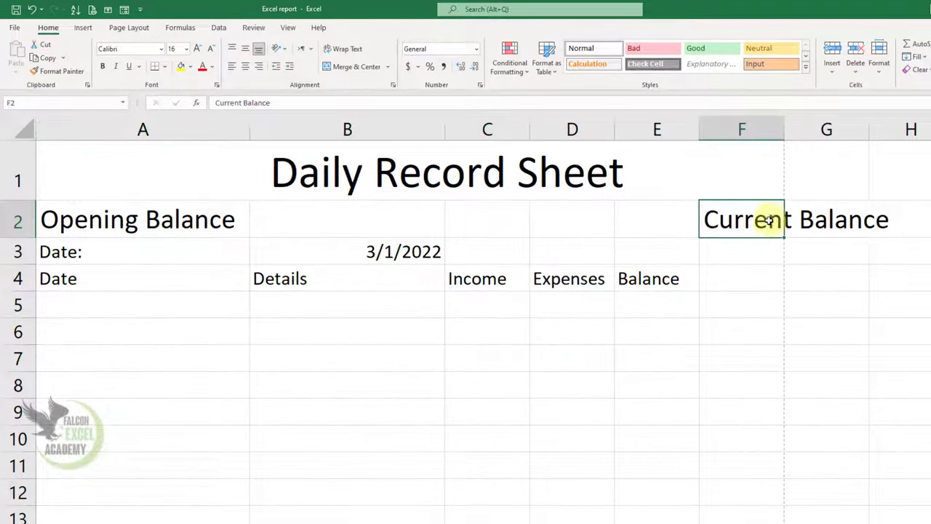
drag(744, 237, 481, 227)
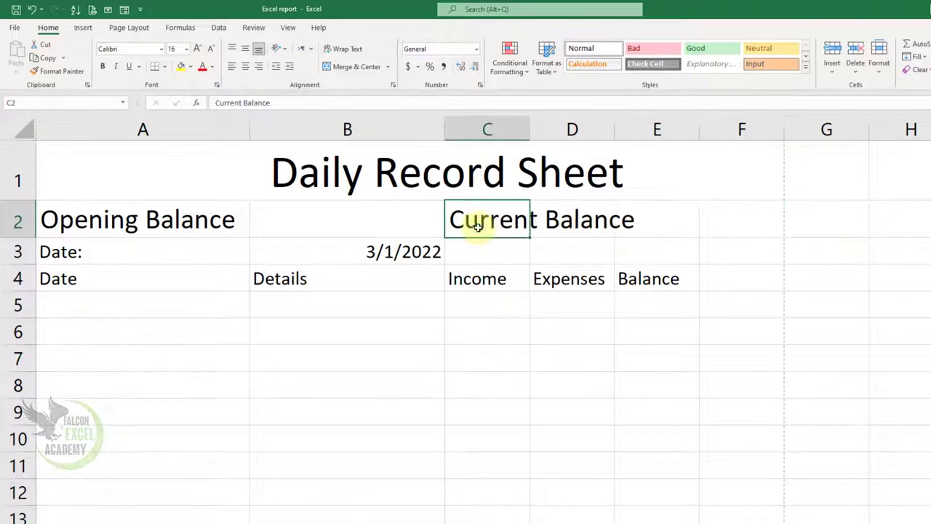
click(634, 218)
click(601, 217)
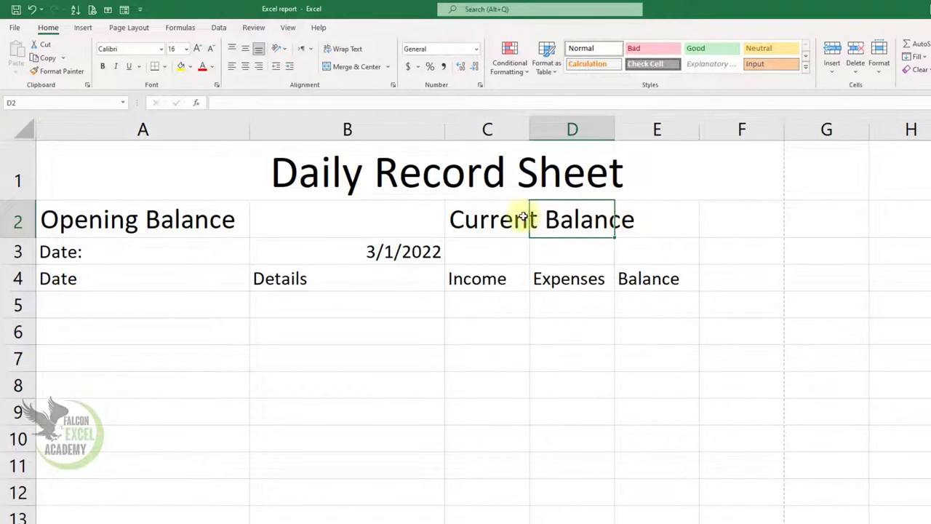
drag(601, 217, 474, 218)
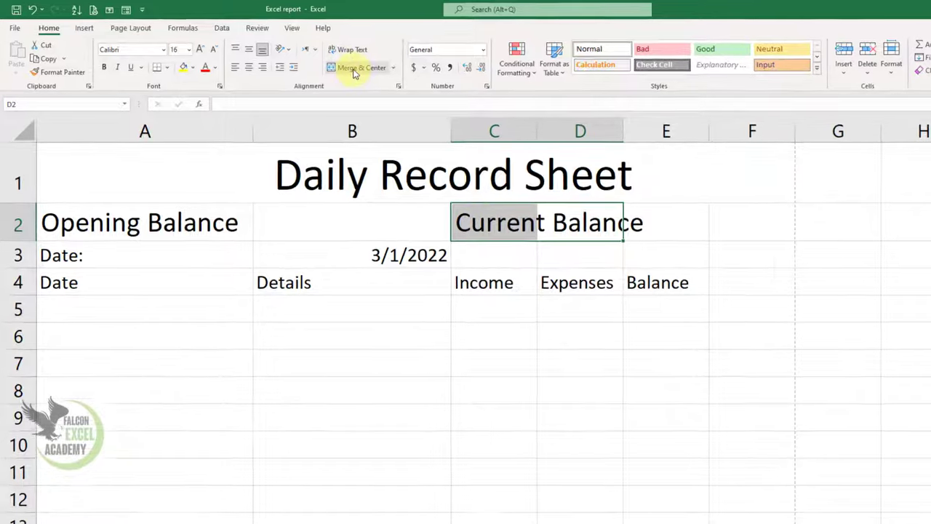
click(350, 67)
Widen column D and merge E2:F2 into one cell.
drag(768, 161, 795, 166)
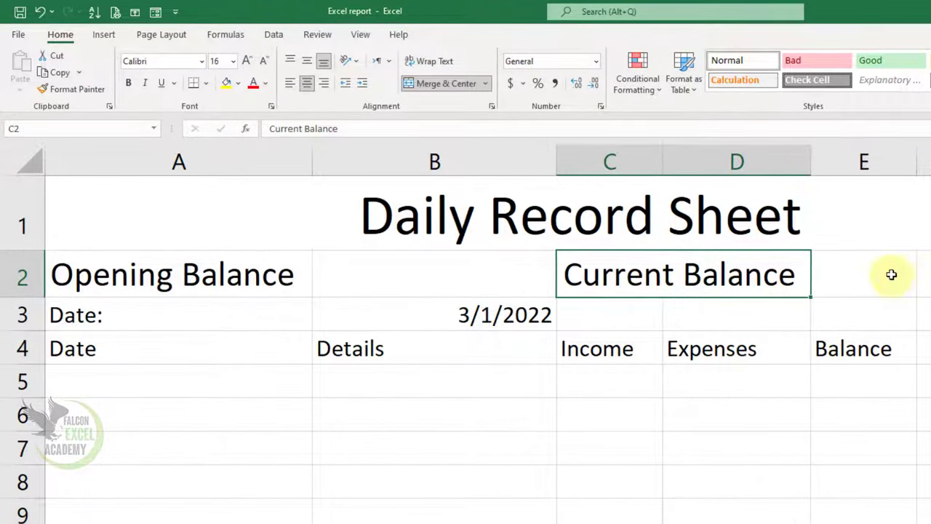
click(889, 274)
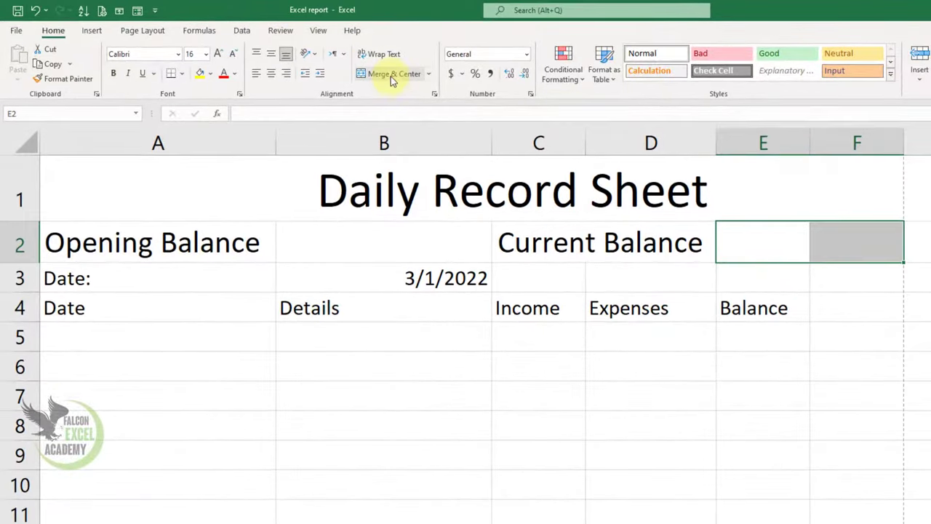
click(391, 76)
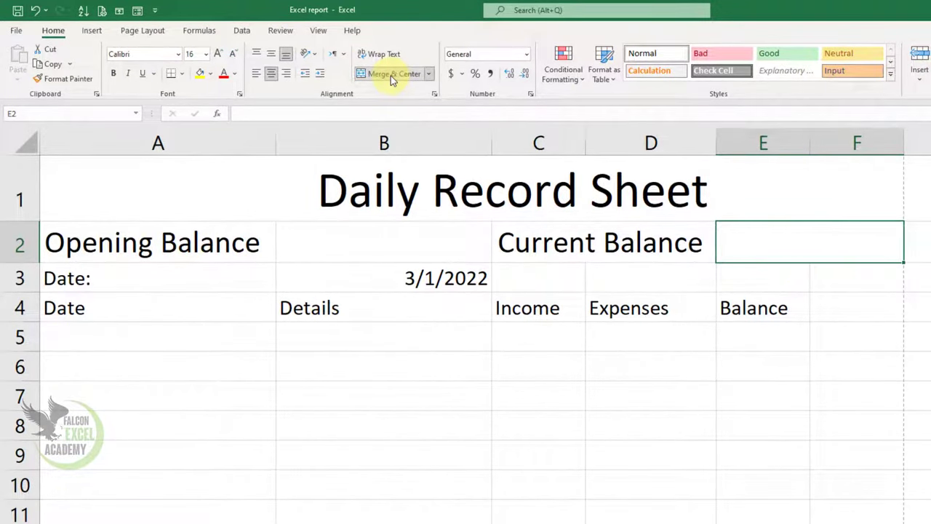
Merge the date across B3:E3 and show it as Long Date, Tuesday, March 1, 2022.
click(427, 283)
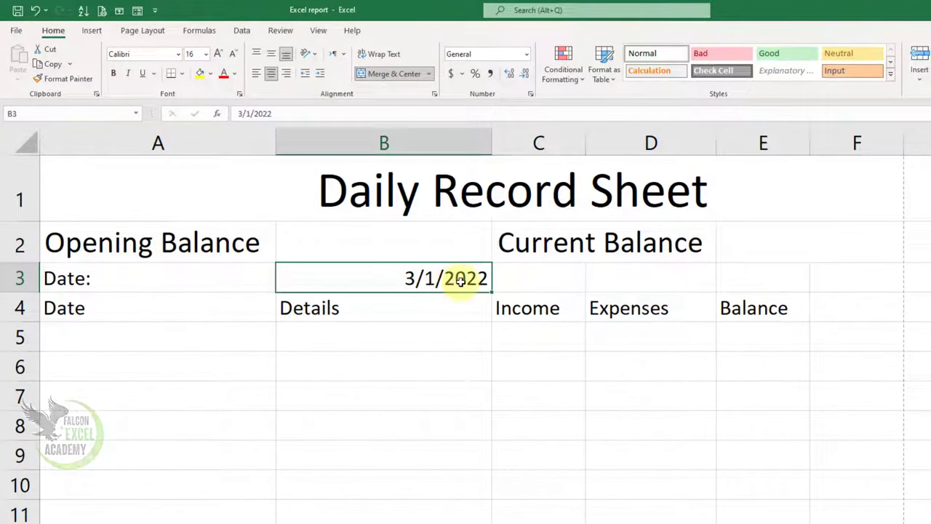
drag(447, 283, 843, 281)
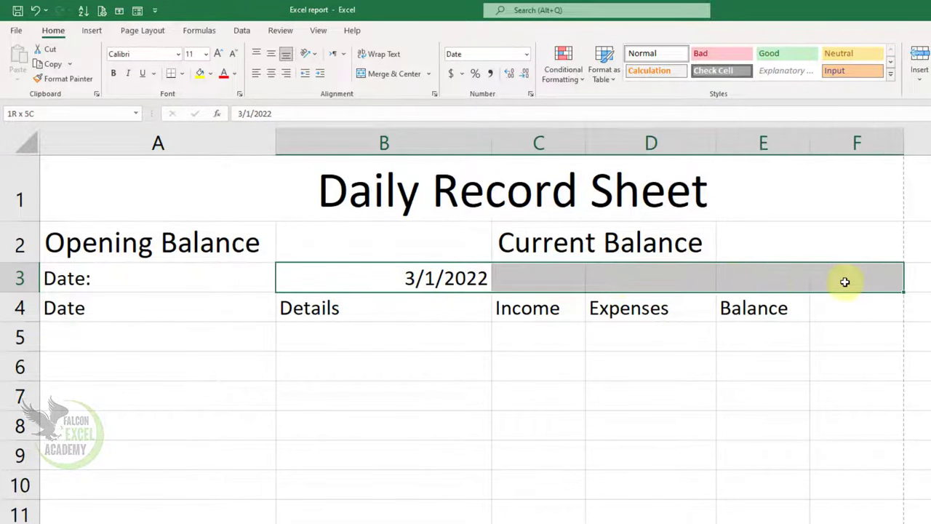
click(375, 76)
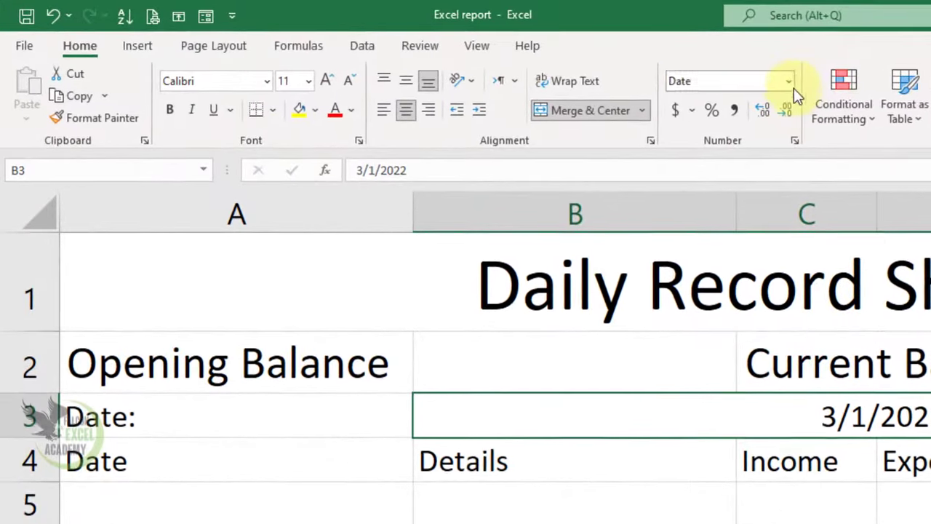
click(789, 82)
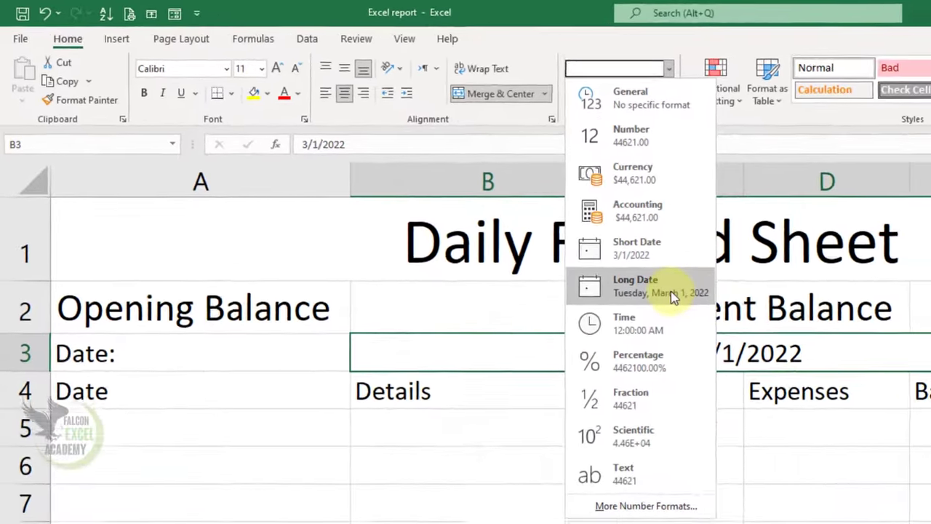
click(782, 345)
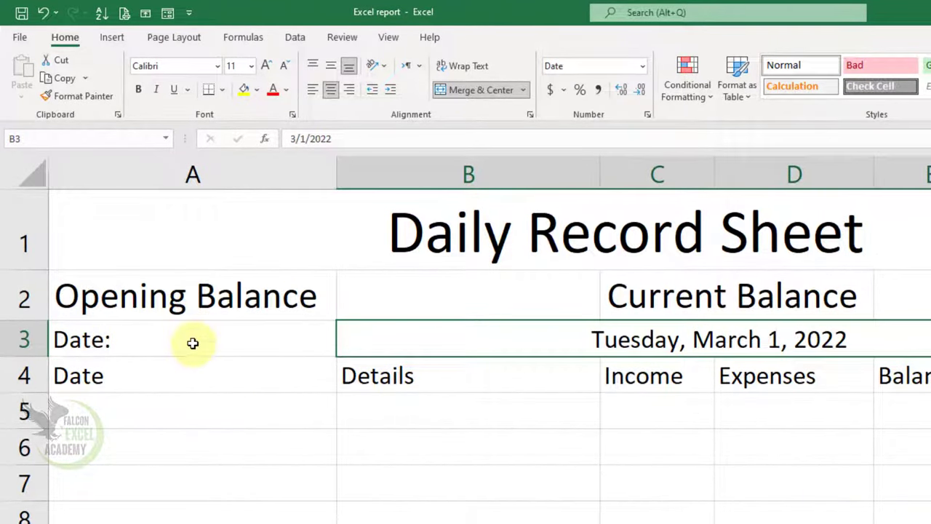
Set the row 3 text to 16 pt and widen column C.
mouse_move(192, 342)
mouse_down()
mouse_move(677, 332)
mouse_move(669, 339)
mouse_up()
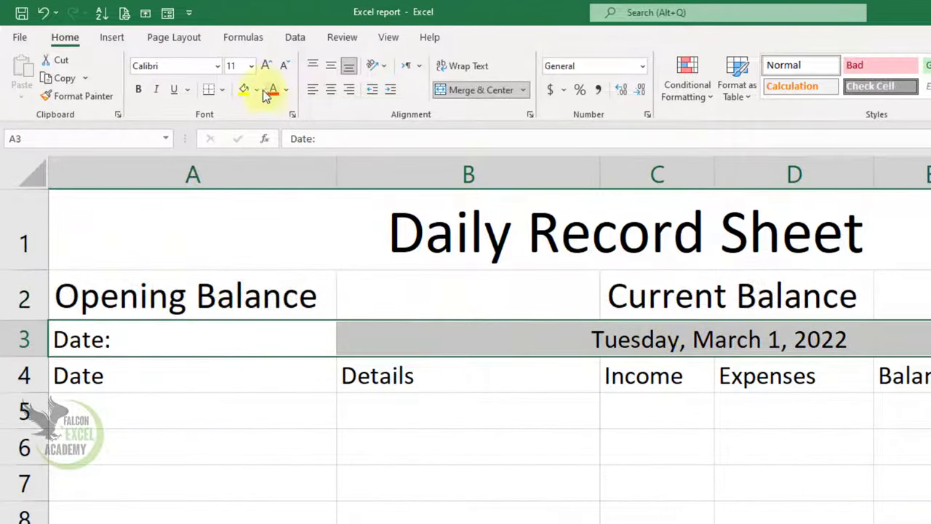
click(254, 69)
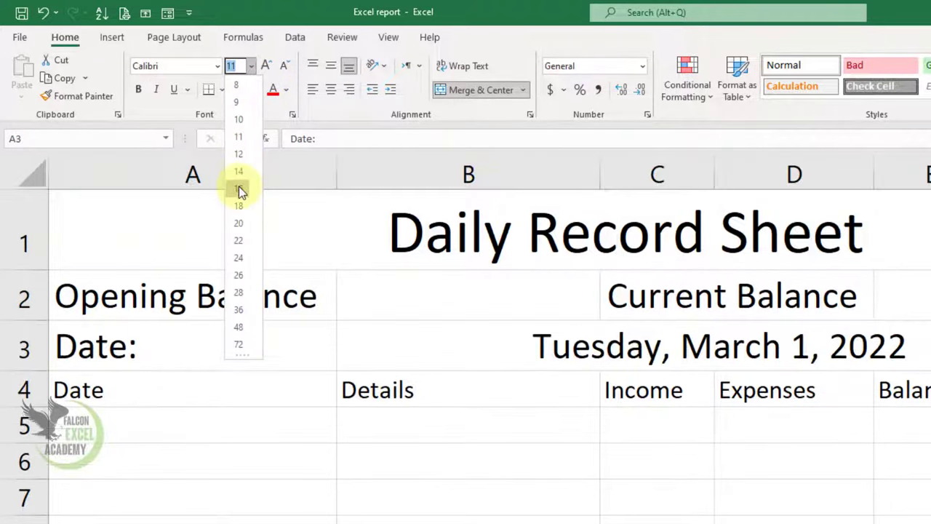
click(241, 187)
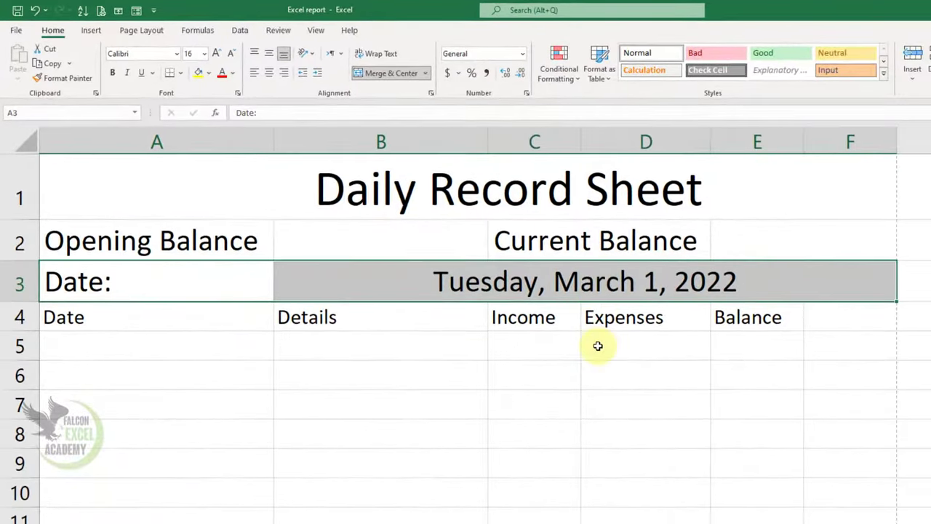
drag(579, 146, 613, 140)
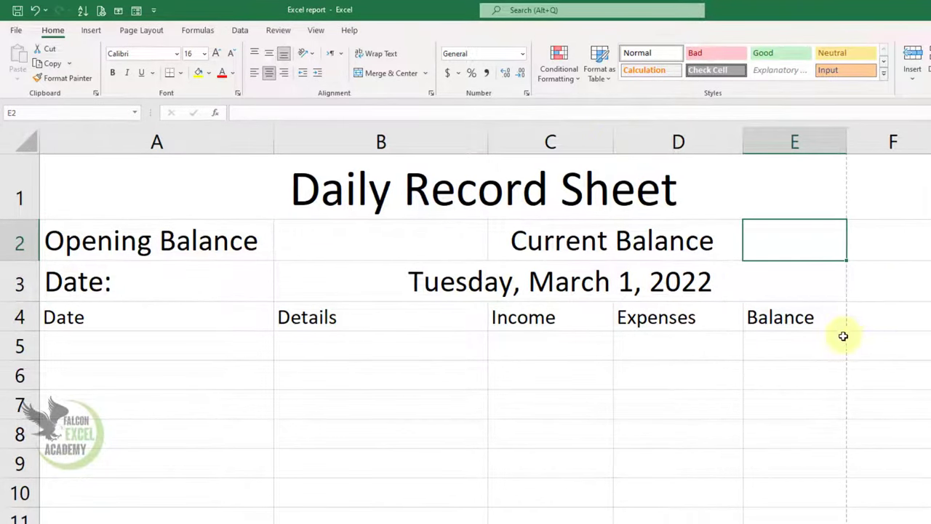
Fill the title gold and make Opening Balance white text on blue.
click(515, 192)
click(210, 73)
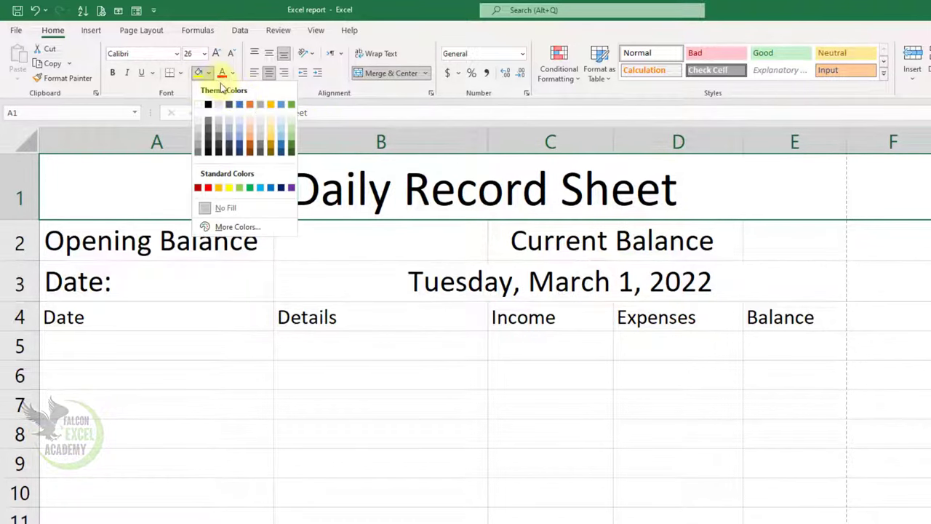
click(272, 106)
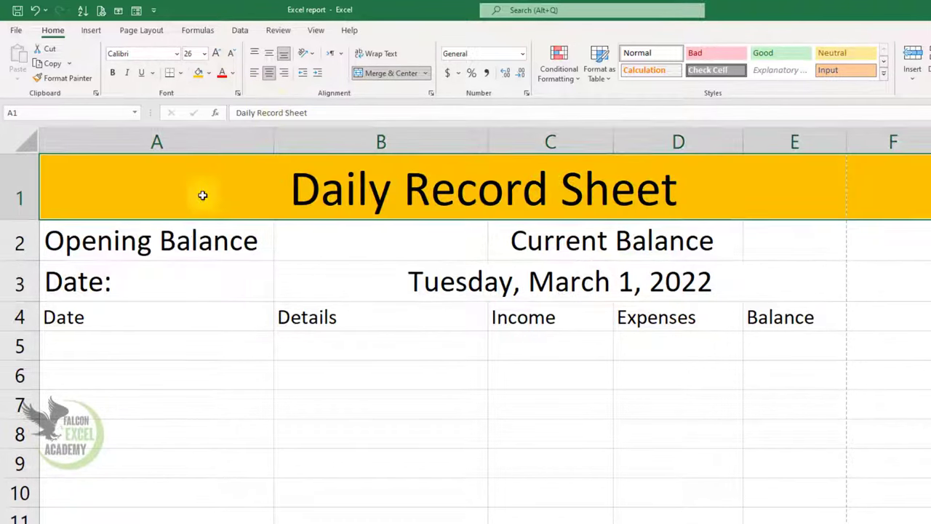
click(167, 240)
click(209, 75)
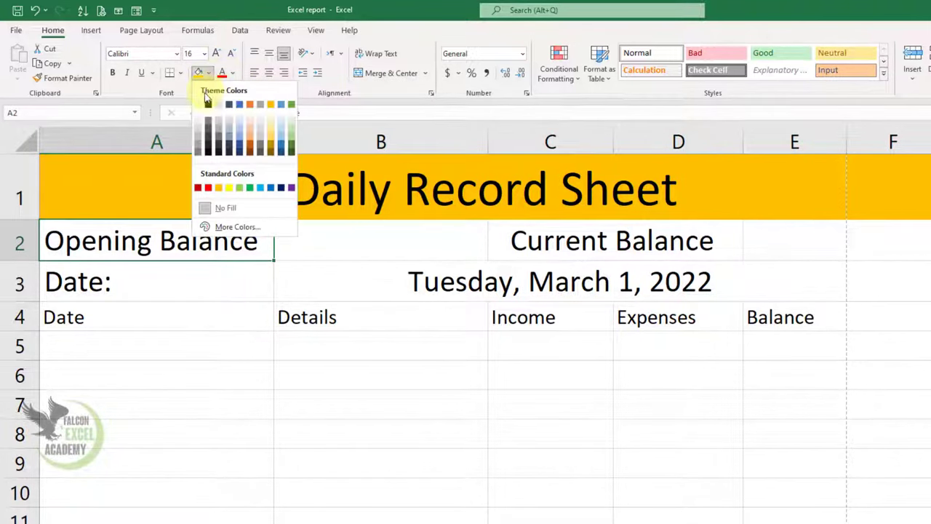
click(271, 189)
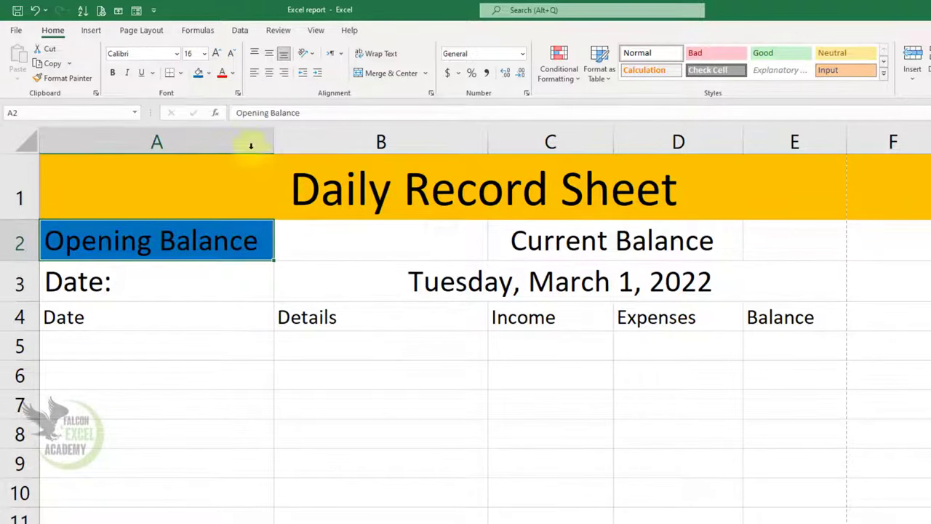
click(232, 78)
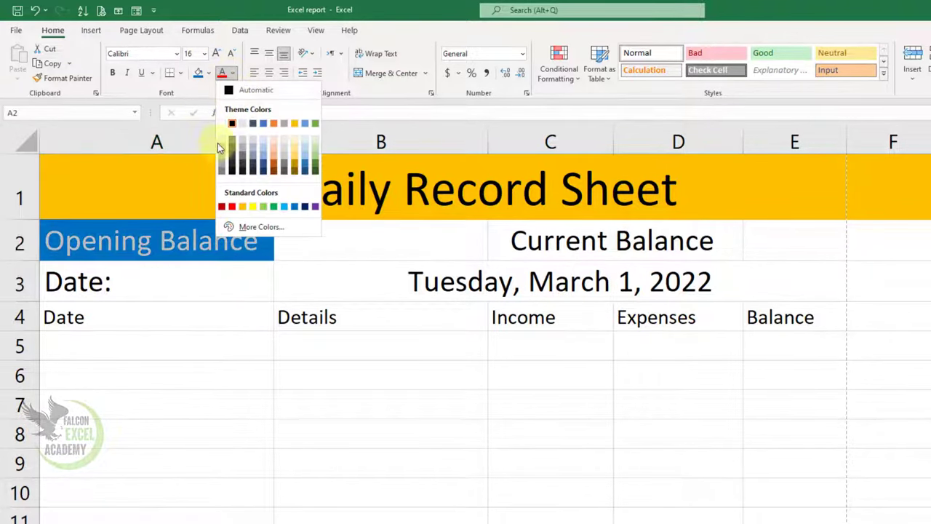
click(223, 121)
Fill B2 orange and copy the blue-white label format onto Current Balance, merged across C2:D2.
click(356, 230)
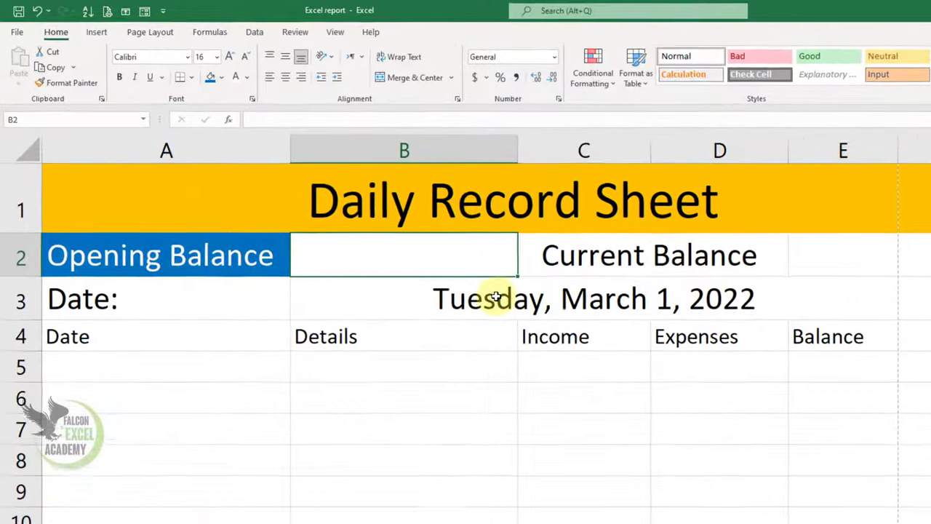
click(230, 81)
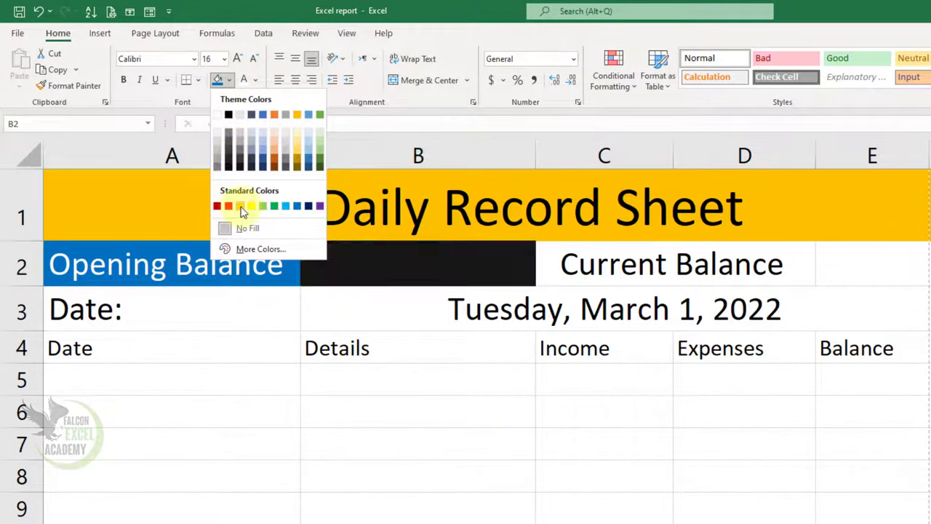
click(274, 115)
click(208, 270)
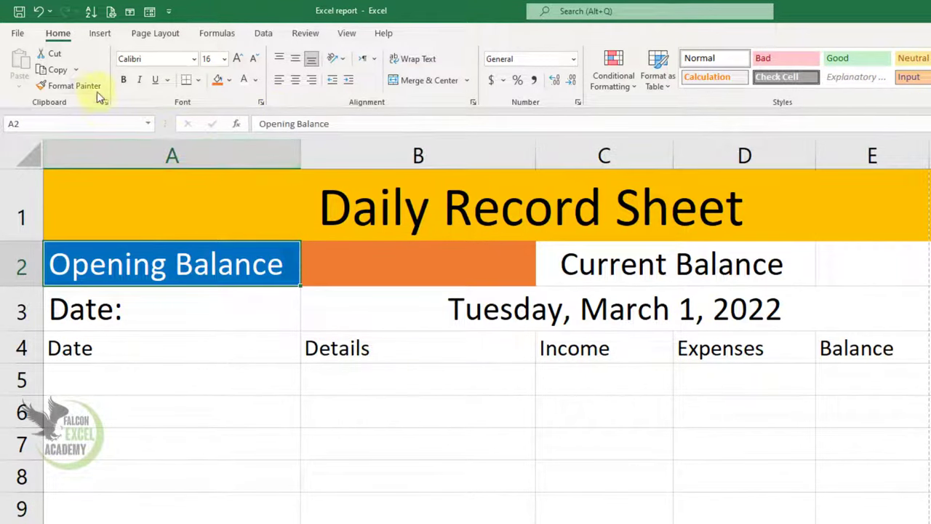
click(72, 86)
click(645, 264)
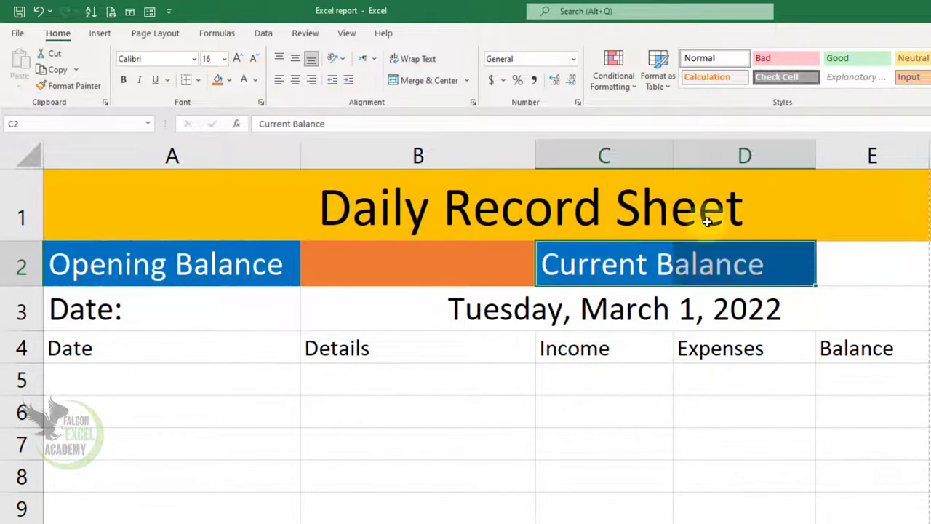
click(427, 82)
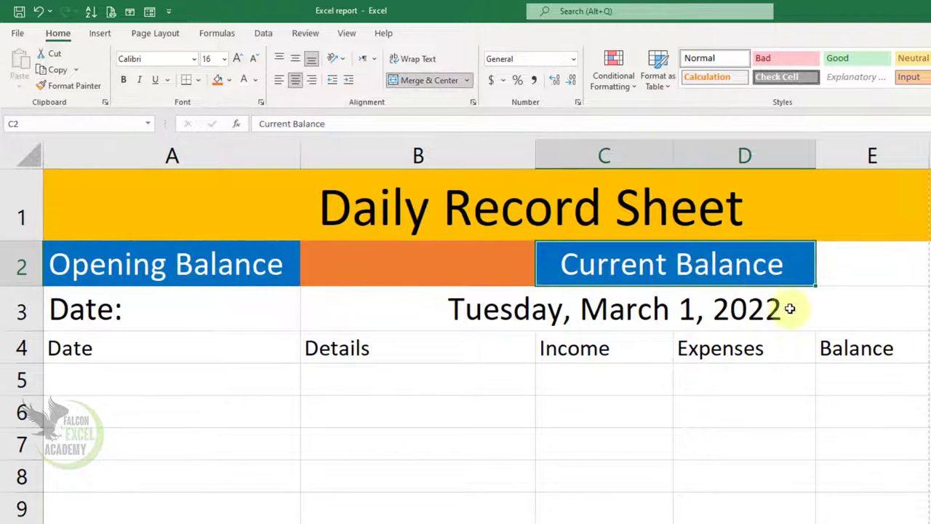
Copy B2's orange fill onto cell E2 with Format Painter.
click(437, 280)
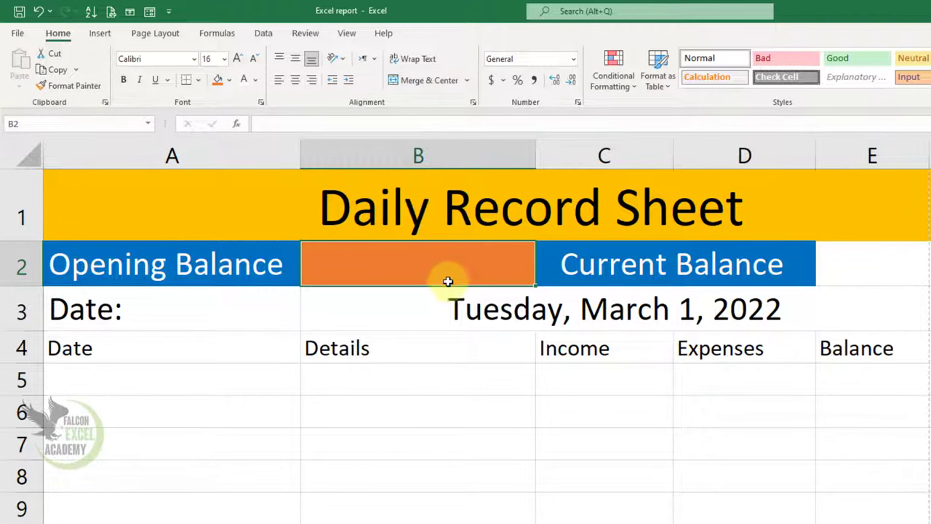
click(72, 85)
click(873, 265)
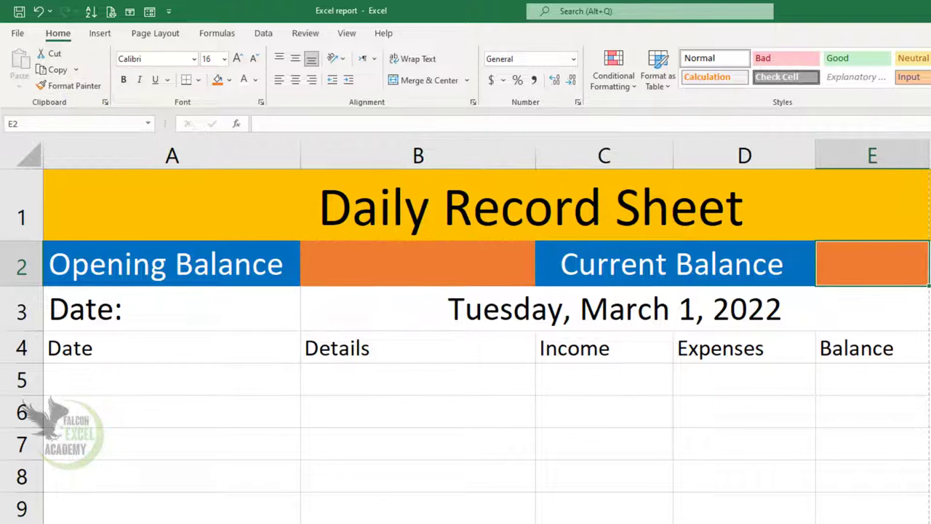
key(Right)
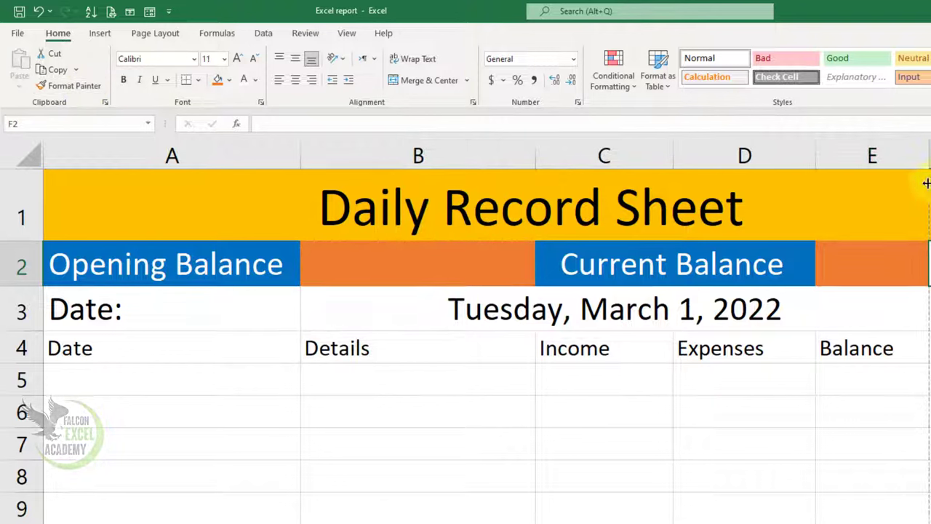
key(Right)
key(Down)
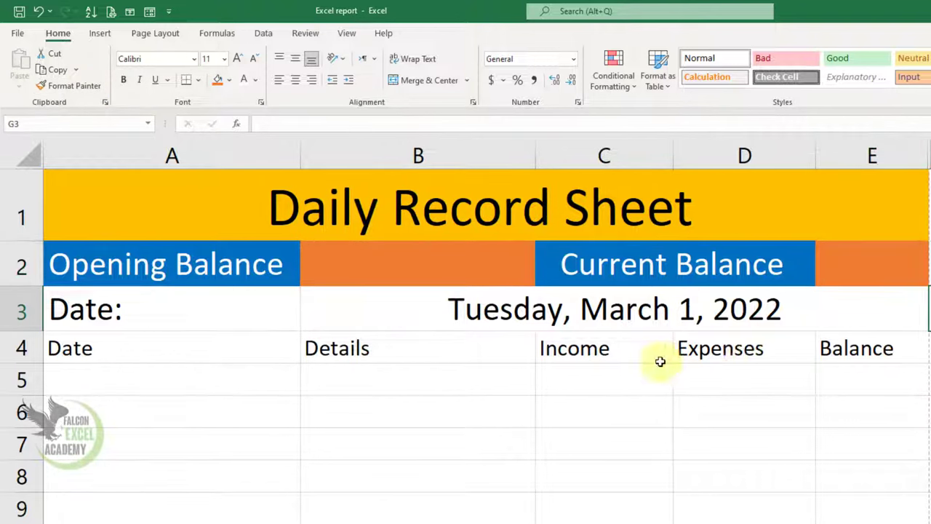
Fill the Date: label gold and the merged date cell pale gold.
click(228, 324)
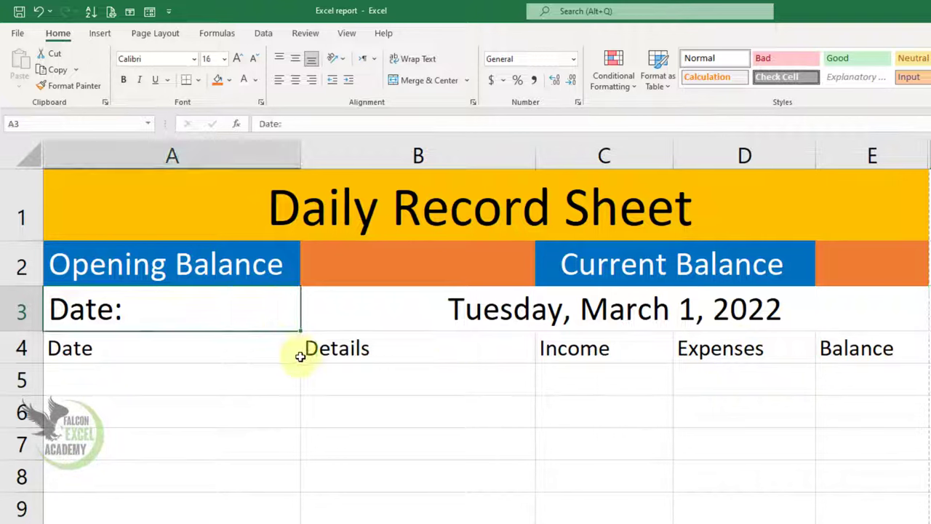
click(229, 80)
click(304, 107)
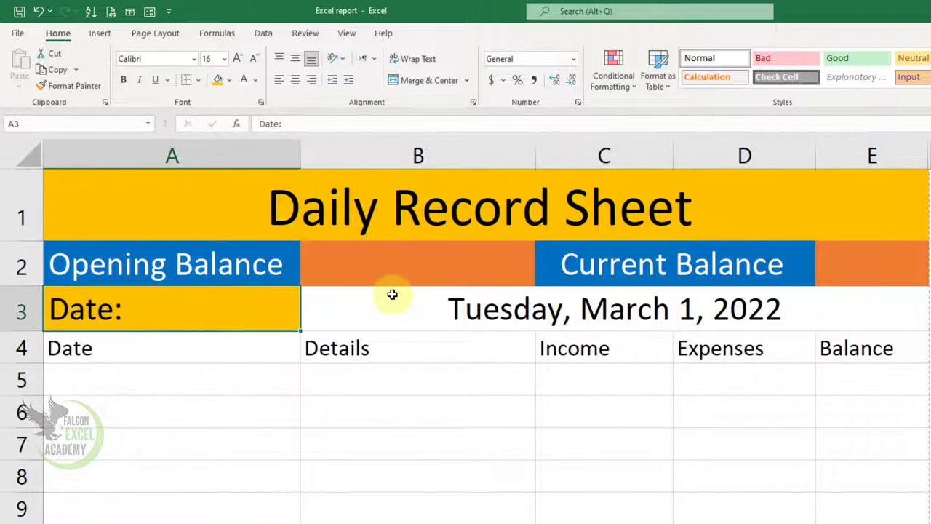
click(392, 294)
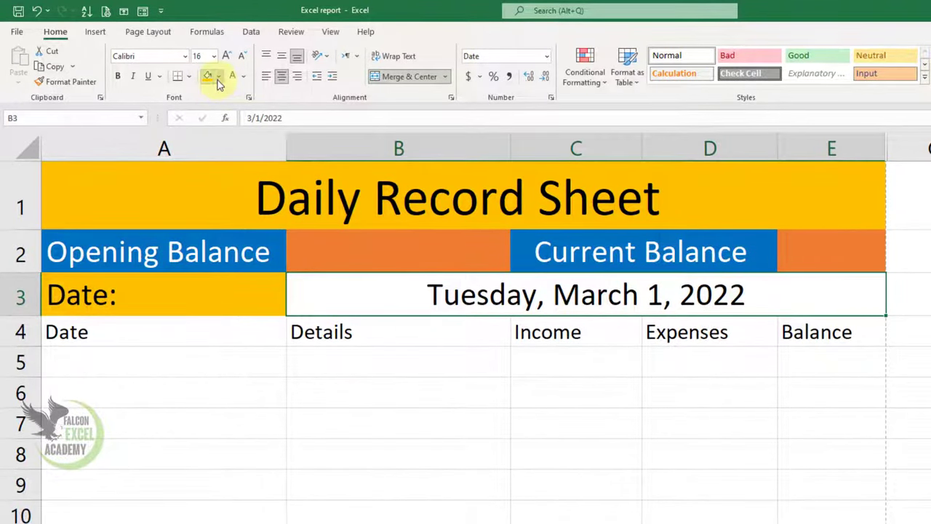
click(218, 77)
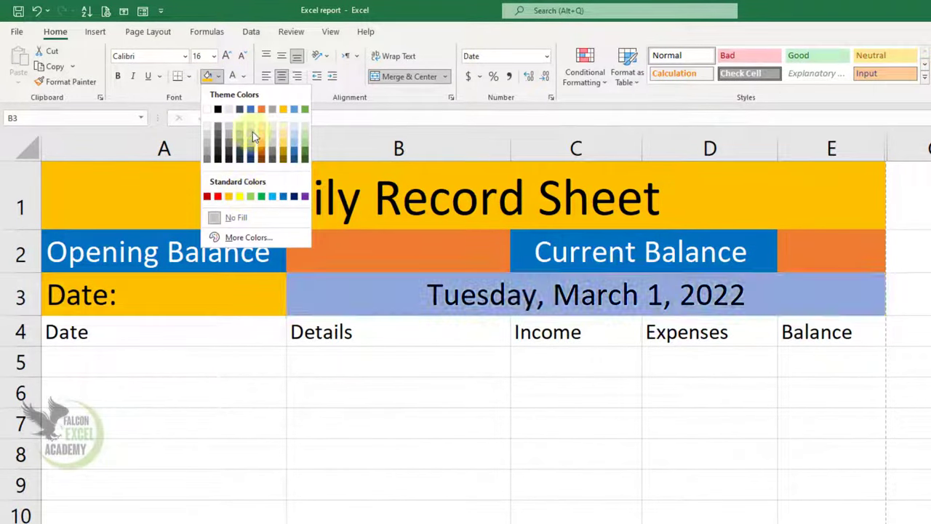
click(283, 131)
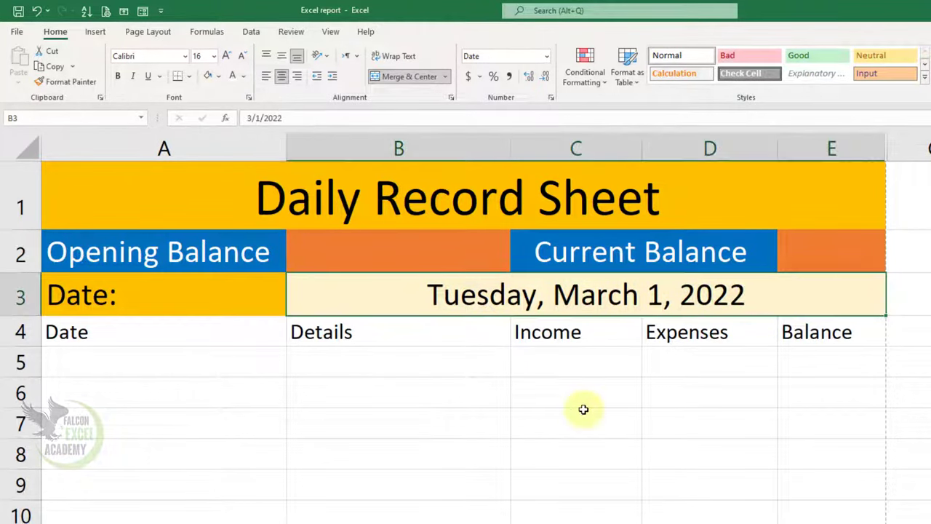
click(587, 419)
Apply All Borders to the table range A4:E16.
mouse_move(240, 336)
mouse_down()
mouse_move(844, 520)
mouse_move(732, 492)
mouse_up()
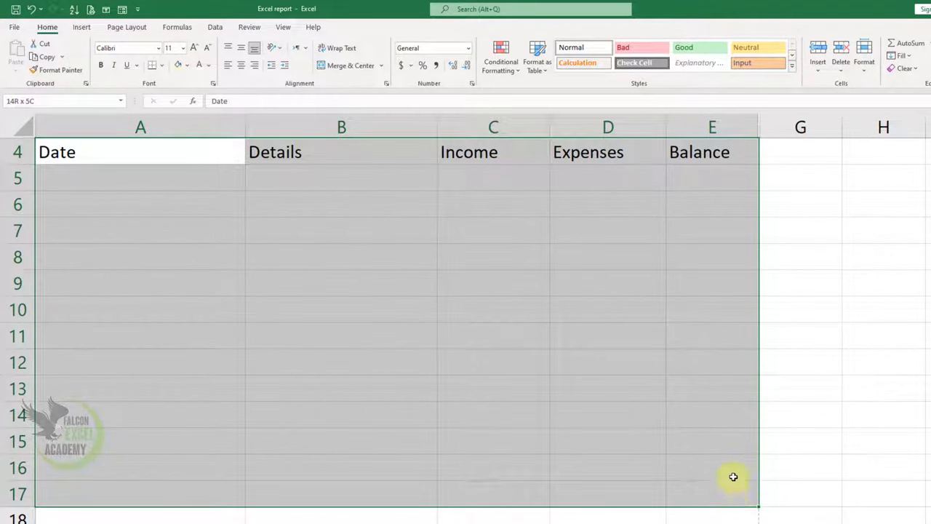
drag(733, 476, 733, 451)
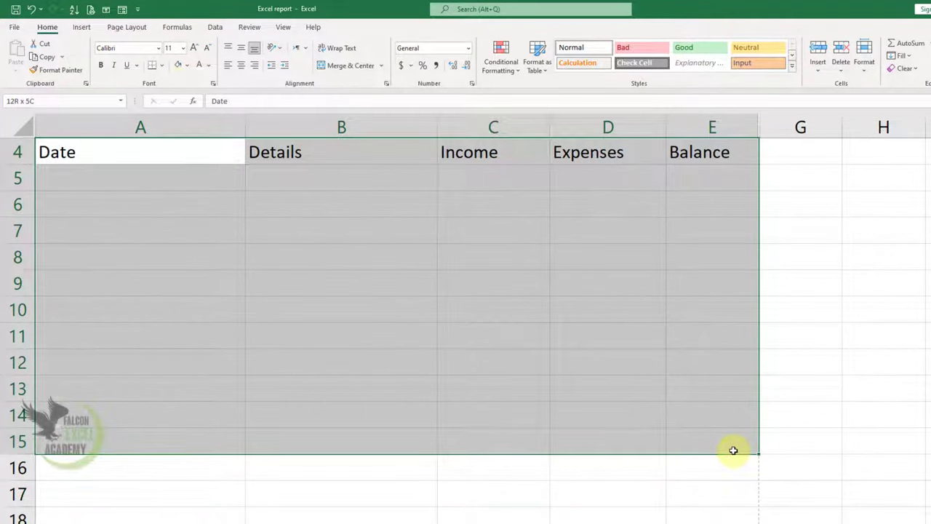
drag(733, 451, 733, 473)
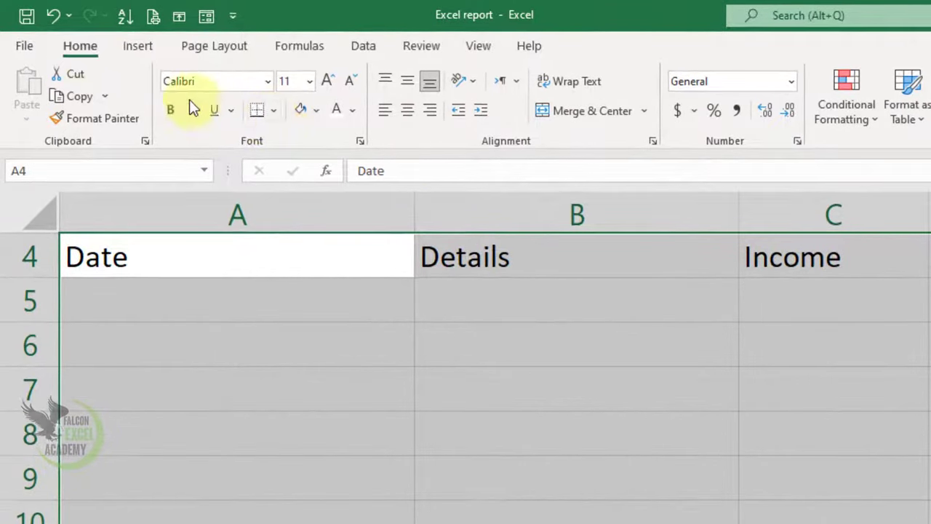
click(274, 114)
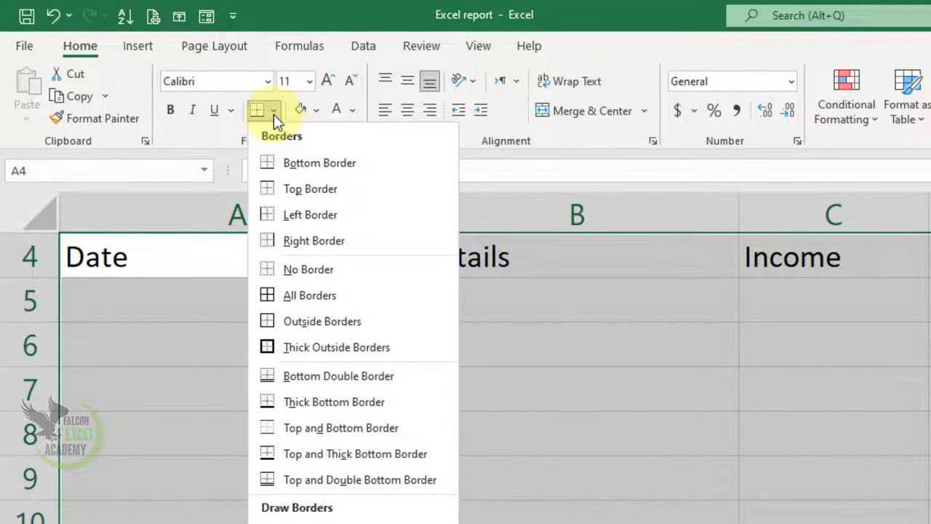
click(328, 292)
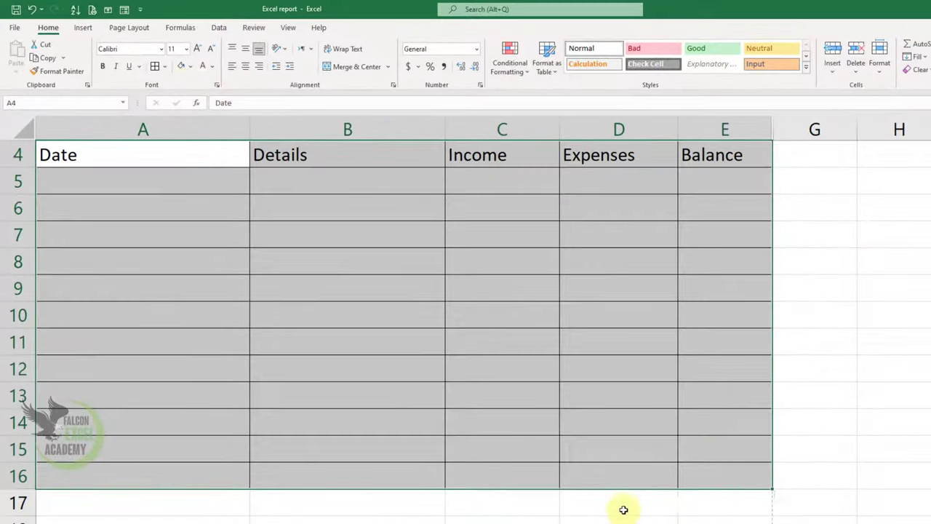
click(624, 507)
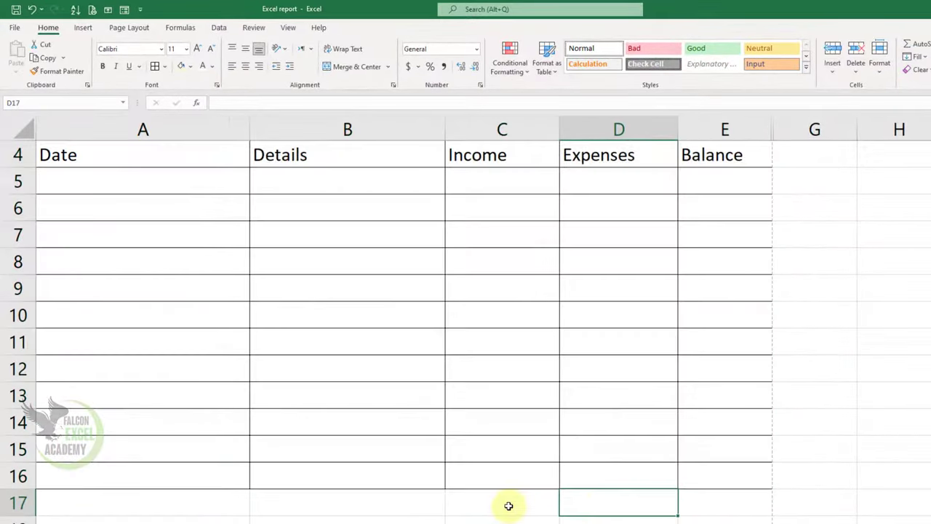
drag(507, 505, 581, 503)
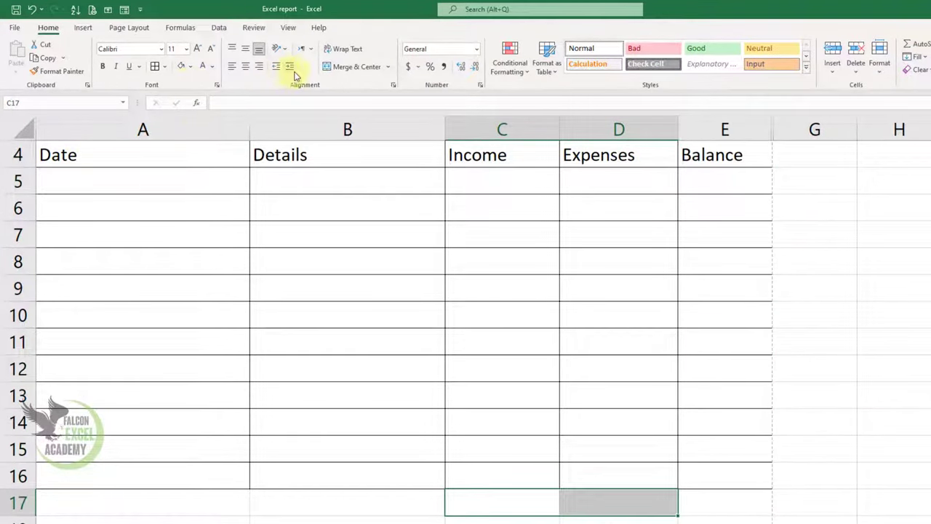
Merge C17:D17, type 'Balance' there, and fill C17:E17 blue.
click(346, 68)
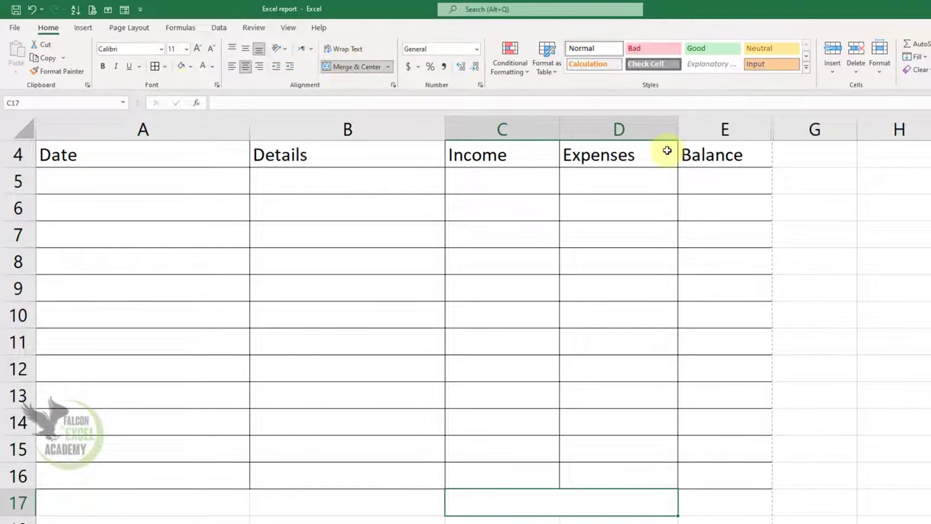
text(Balance)
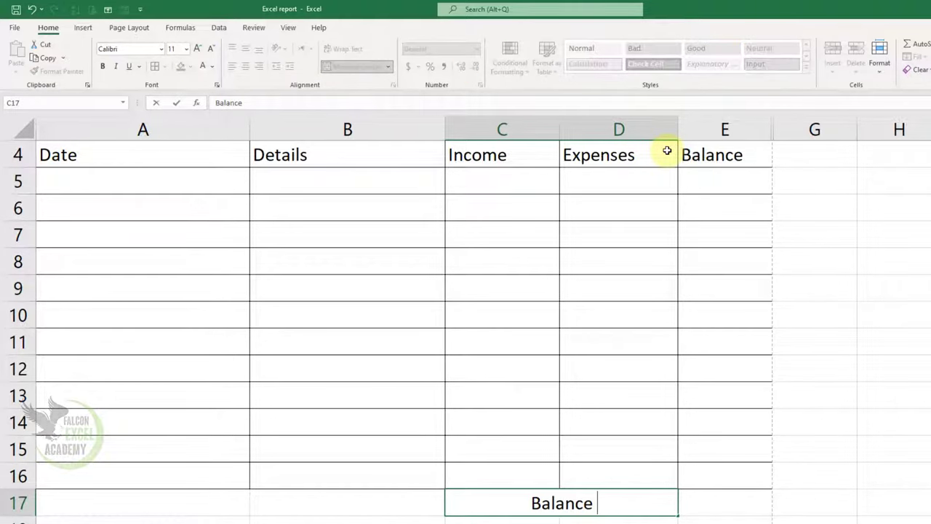
drag(731, 510, 650, 503)
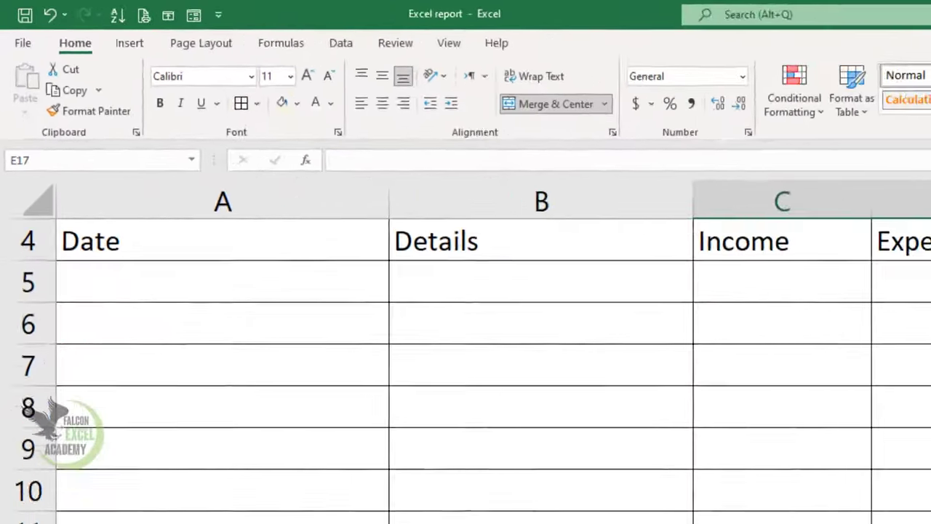
click(607, 414)
drag(634, 493, 676, 493)
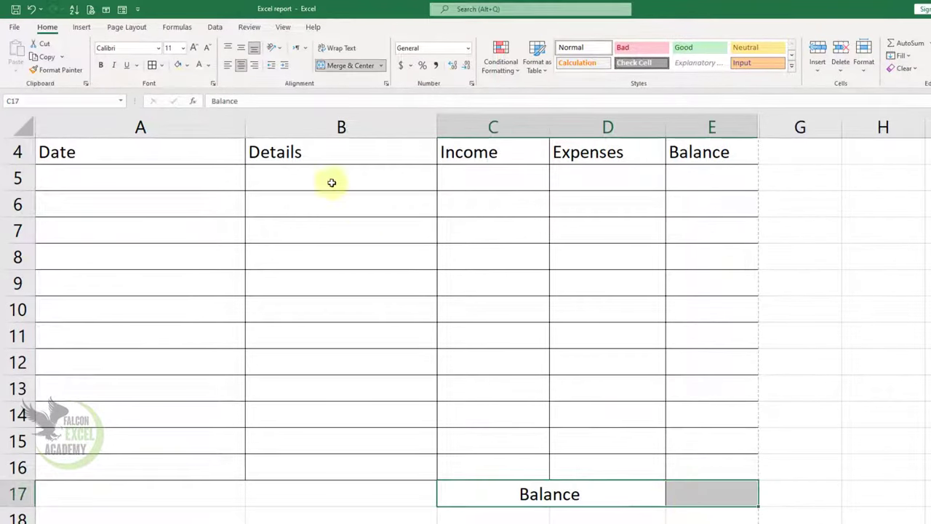
click(187, 65)
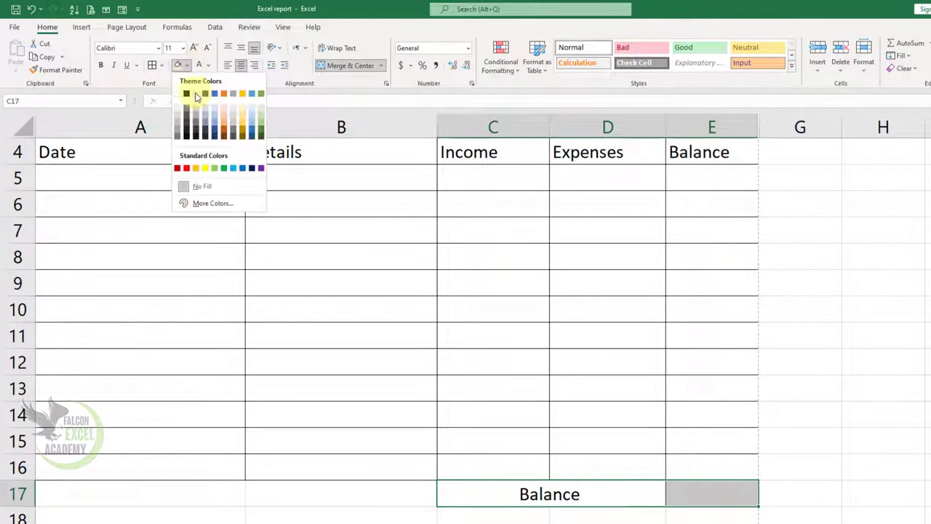
click(244, 169)
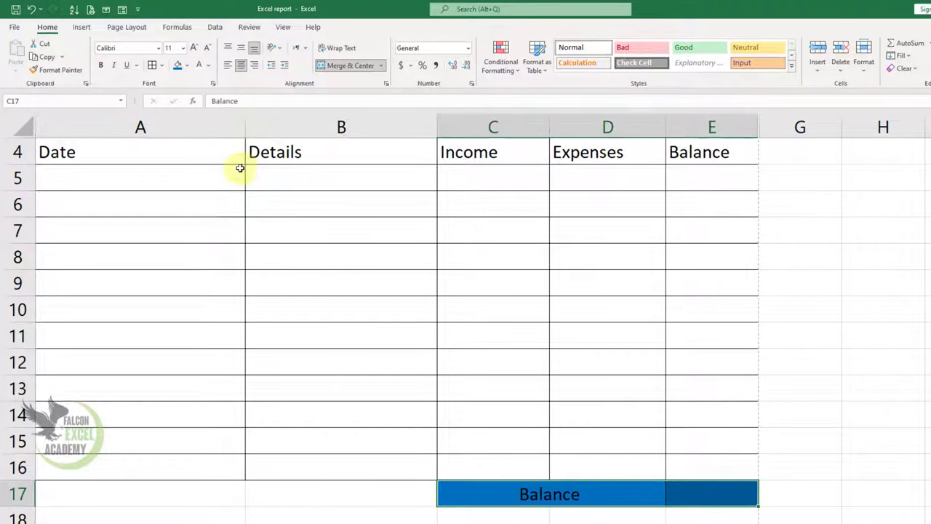
click(735, 489)
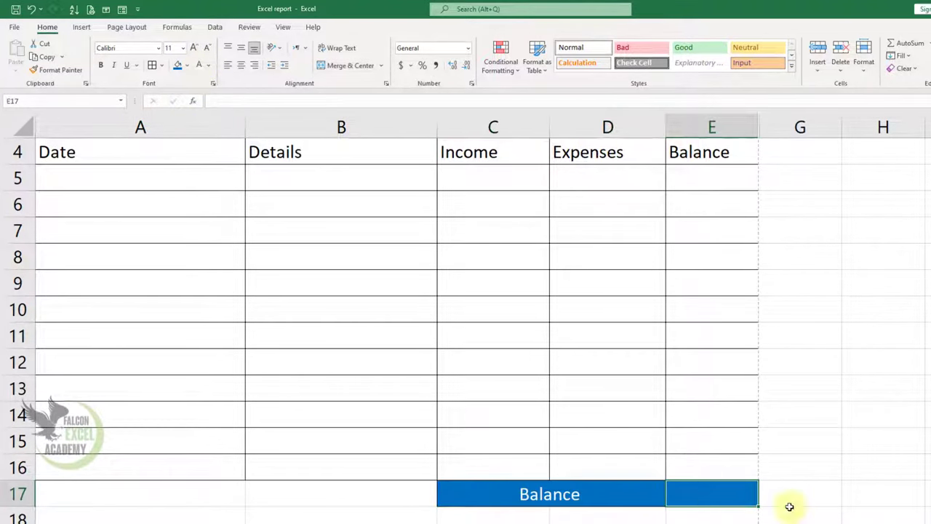
Fill the A4:E4 headers light green and centre their text.
scroll(615, 345, up, 1)
drag(701, 283, 116, 284)
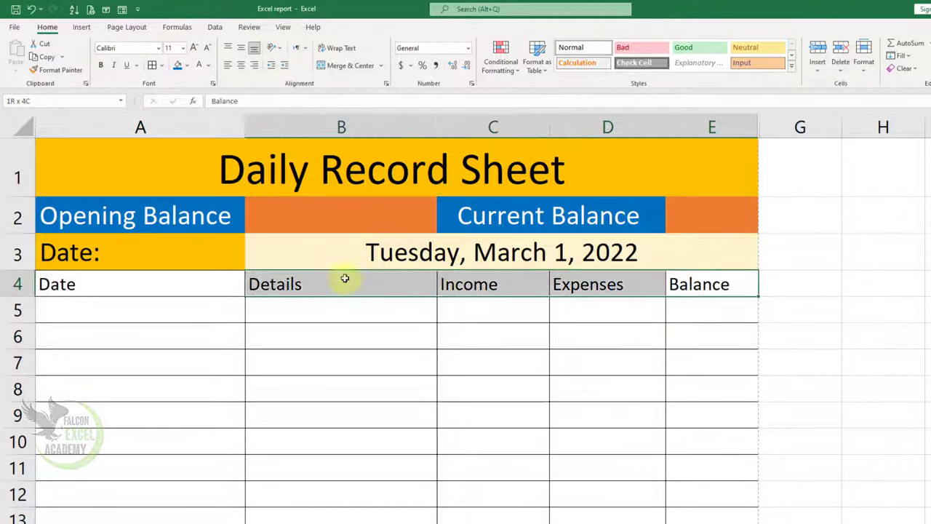
click(186, 65)
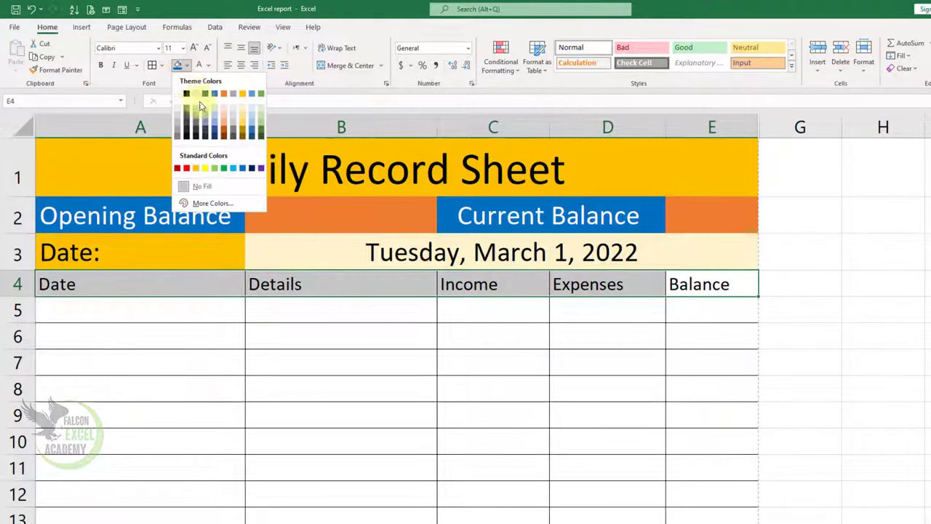
click(260, 117)
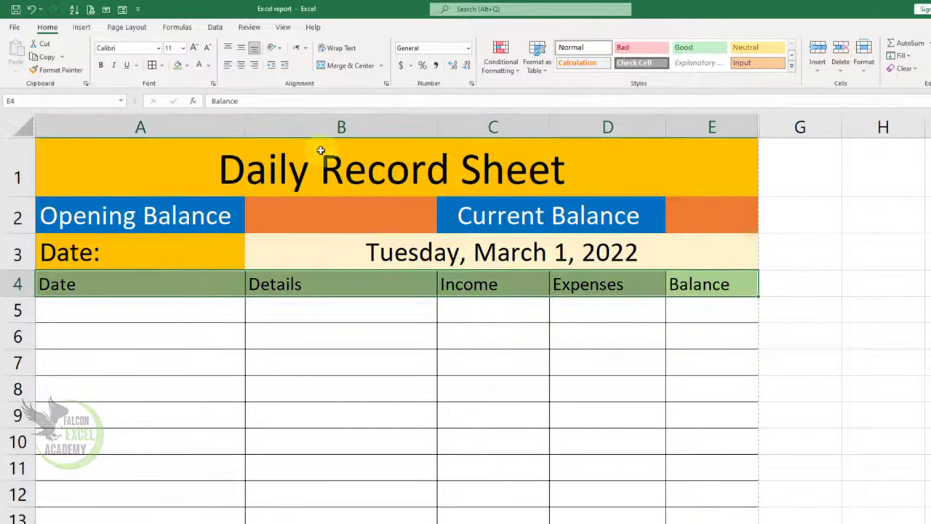
click(244, 70)
click(407, 310)
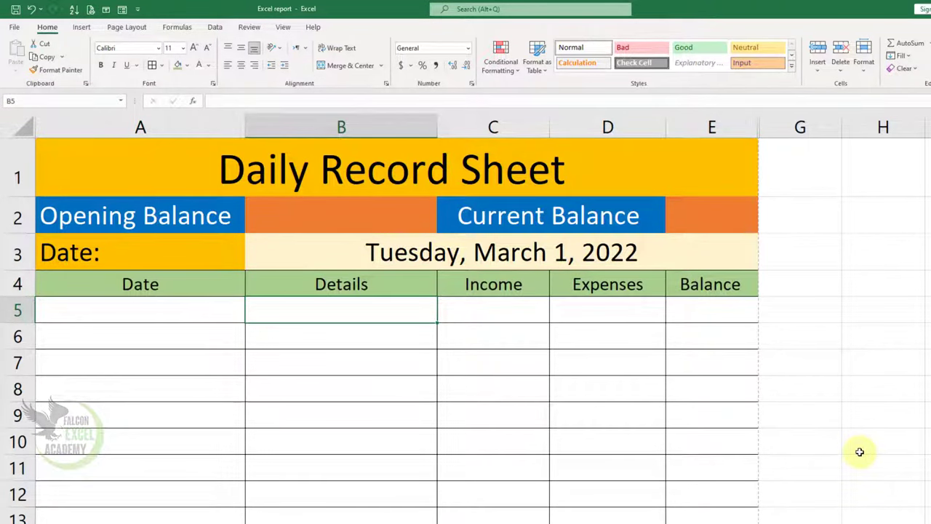
click(361, 216)
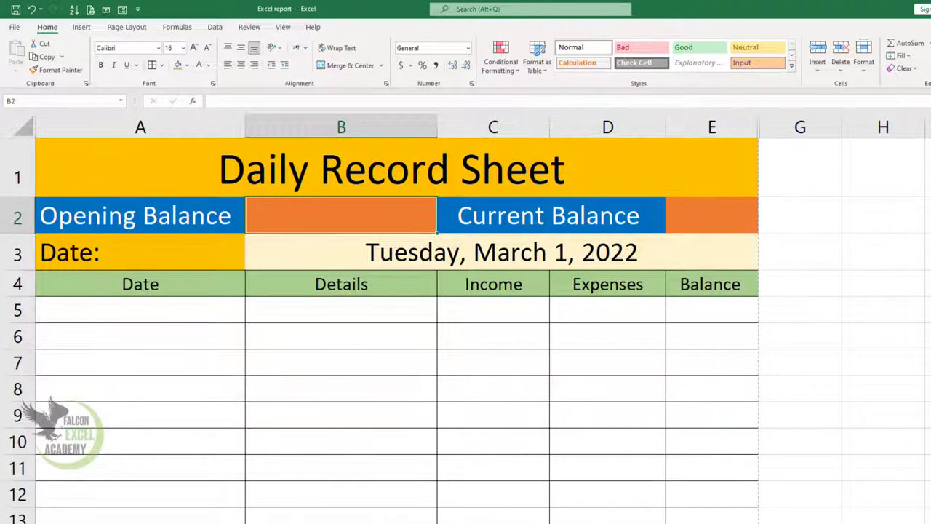
Enter 26000 as the Opening Balance and the first date 03-01-22 in A5.
text(26000)
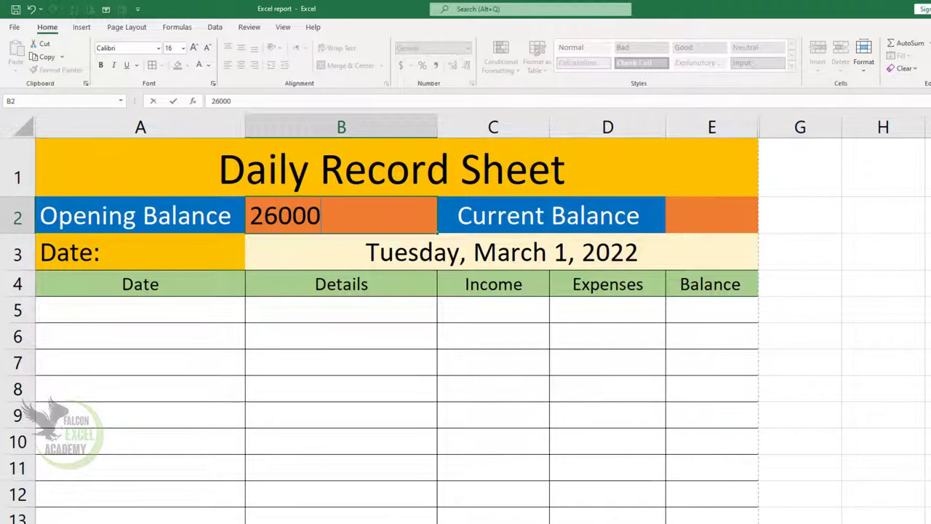
key(ctrl+Return)
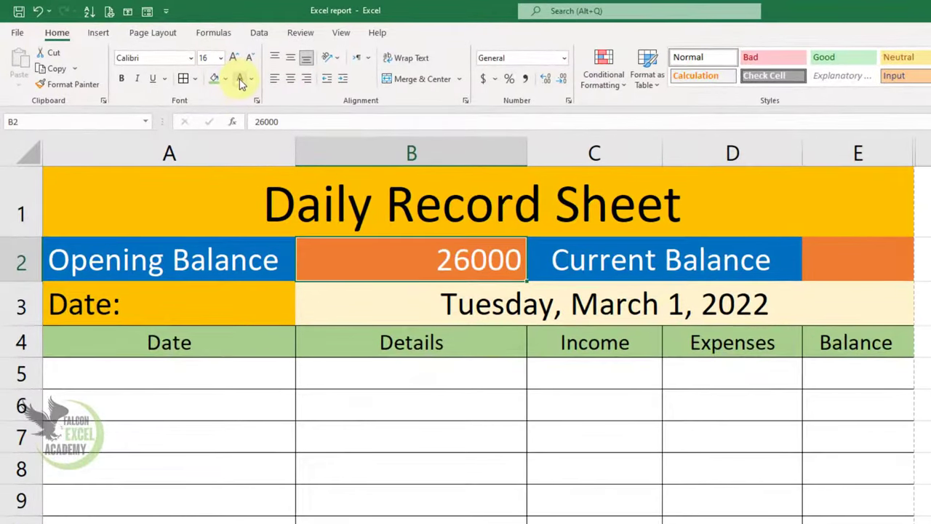
click(193, 372)
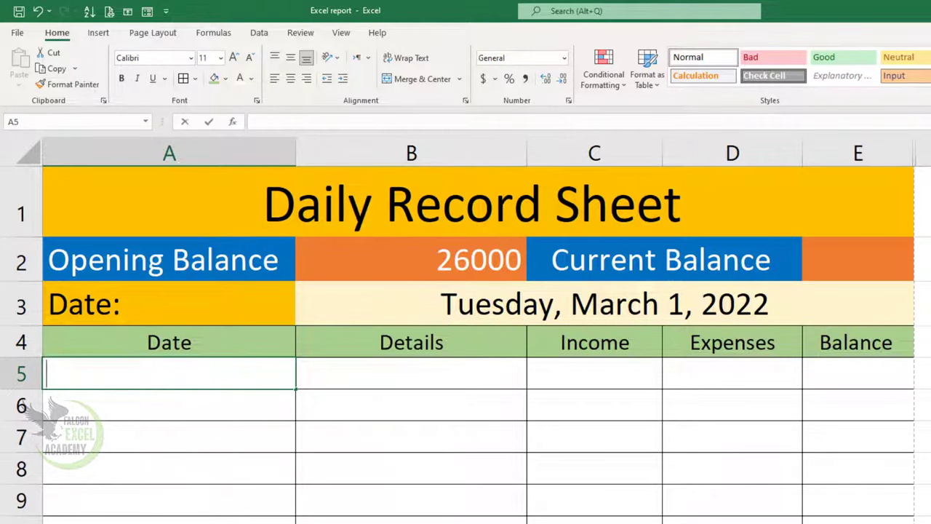
text(03-01-22)
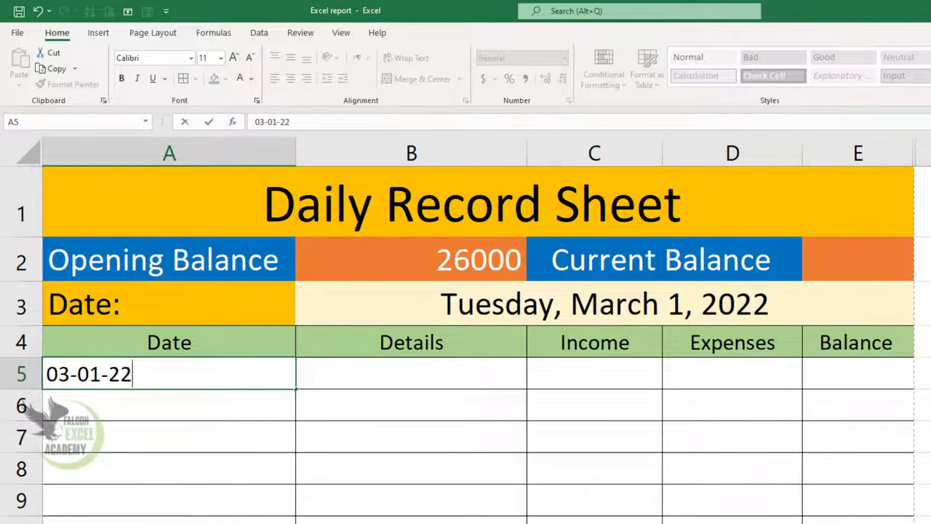
key(Return)
Format the A5 date as Long Date, showing Tuesday, March 1, 2022.
click(244, 375)
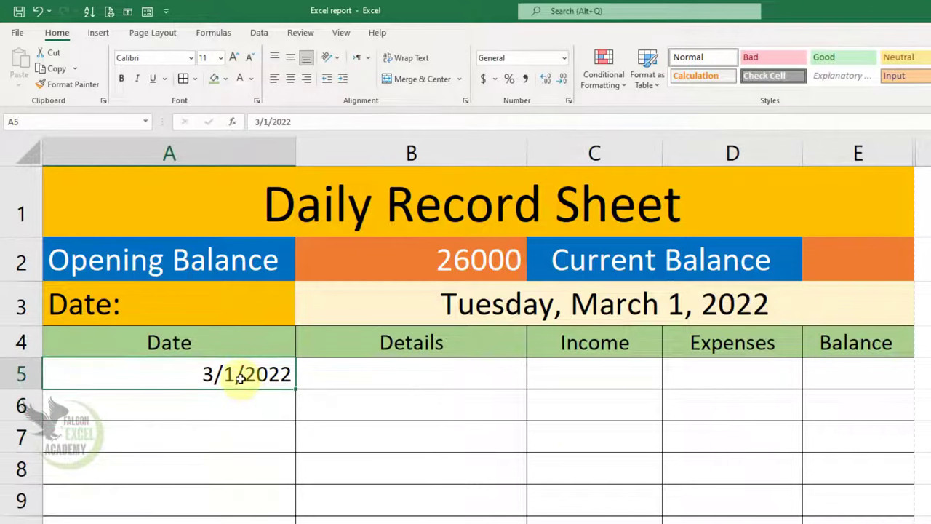
click(565, 58)
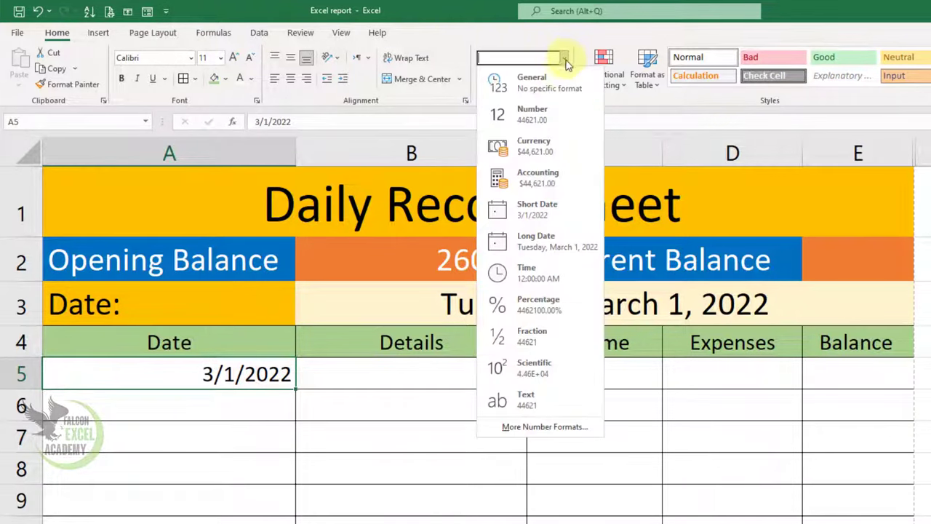
click(558, 246)
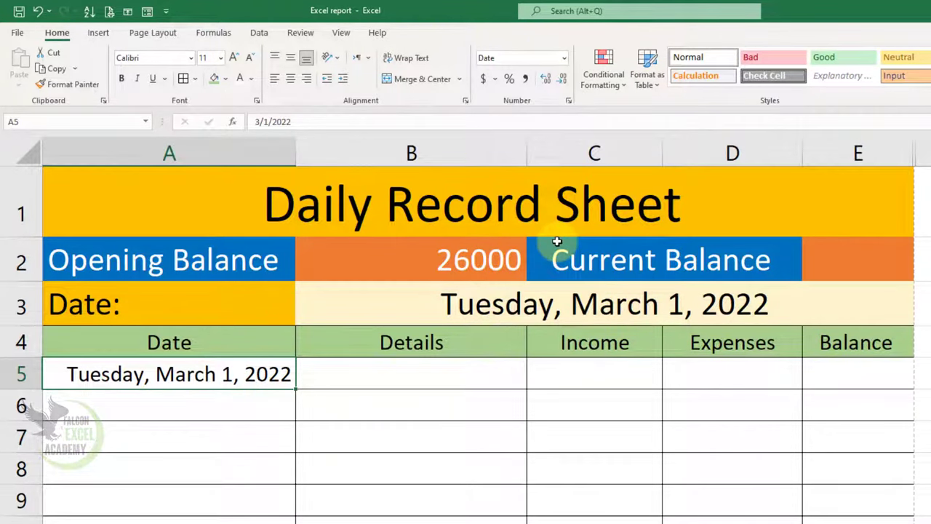
click(372, 373)
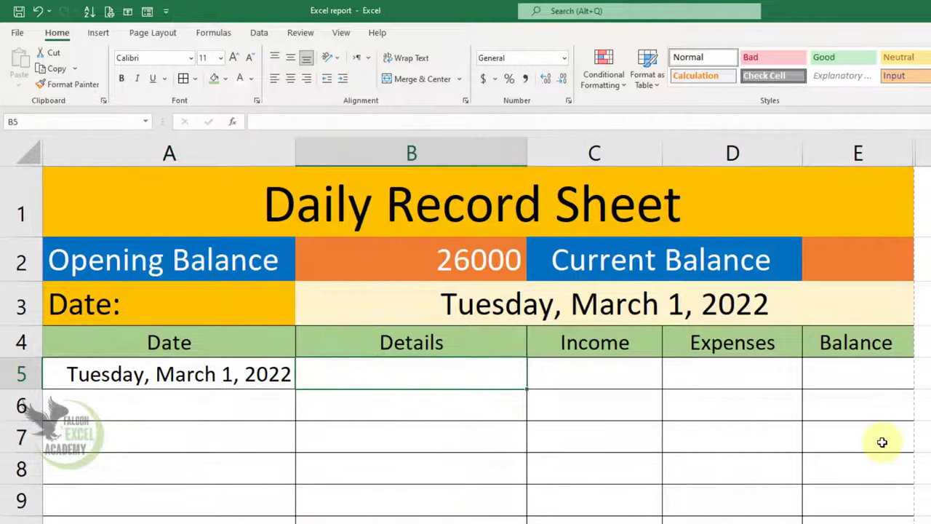
Enter Electricity as the details and 9500 as the expense in row 5.
text(Electricity)
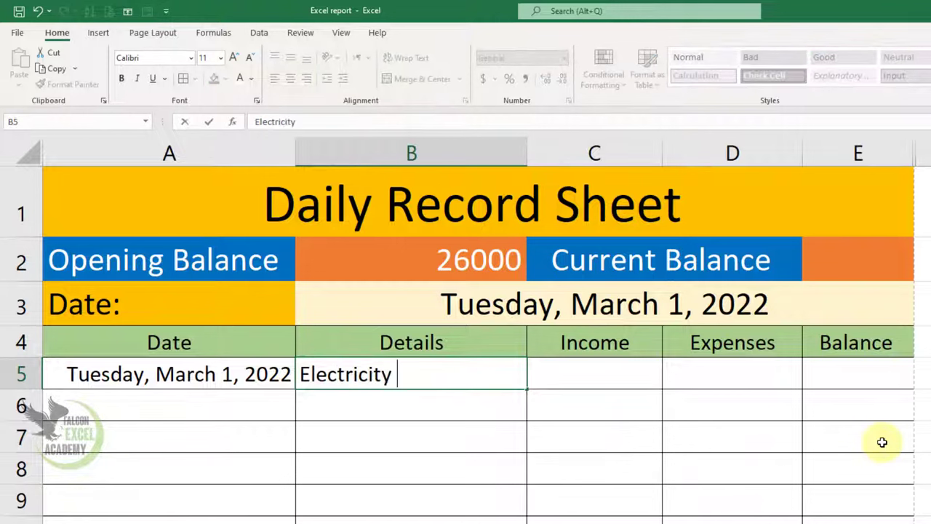
key(Tab)
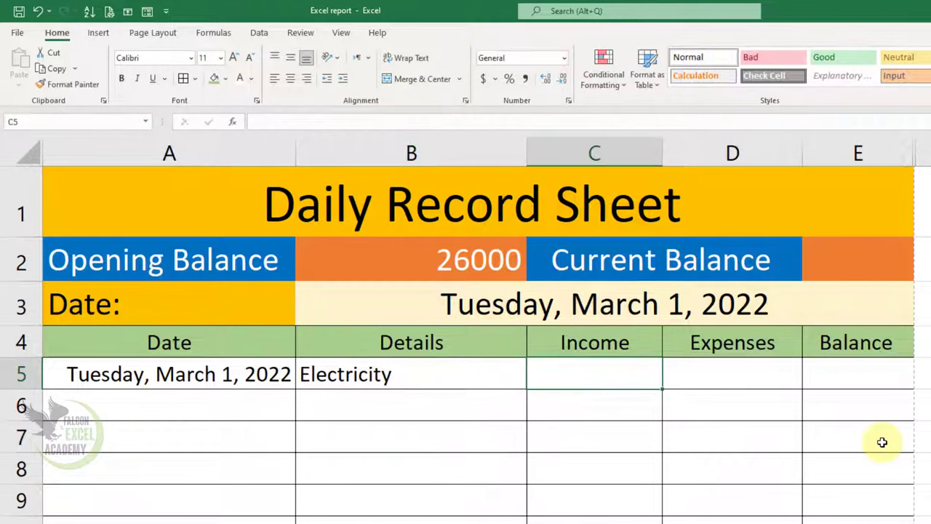
key(Right)
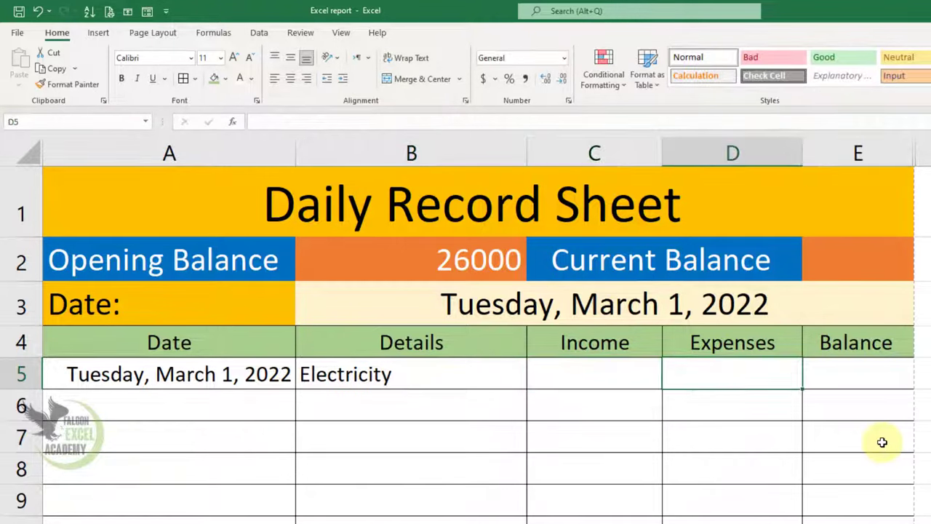
key(Left)
key(Right)
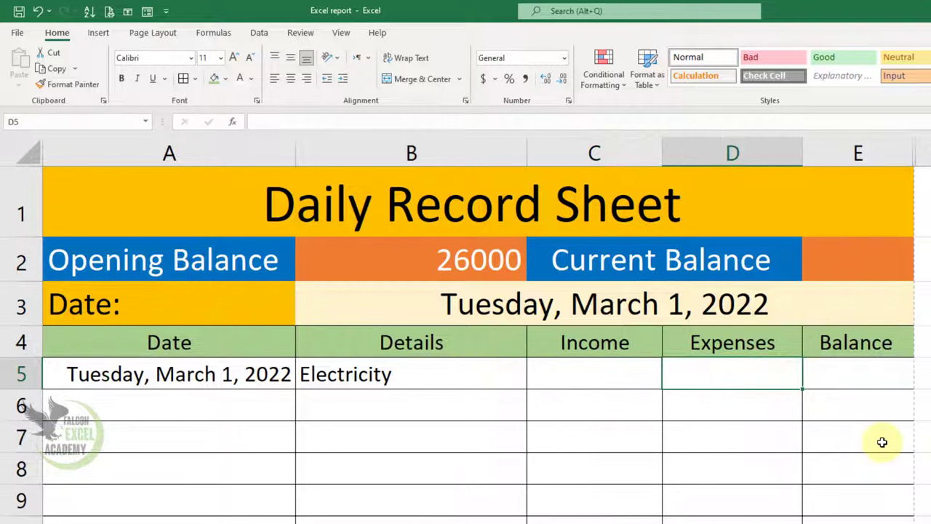
text(9500)
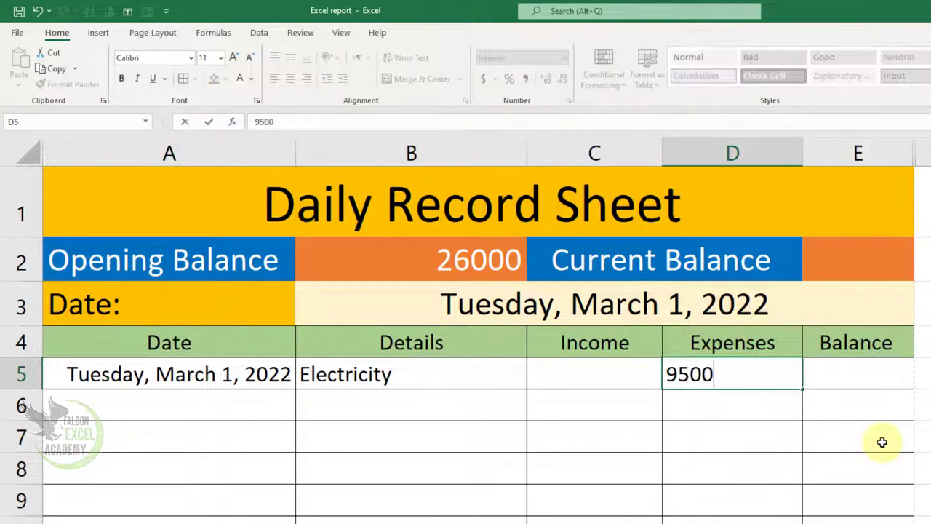
key(Tab)
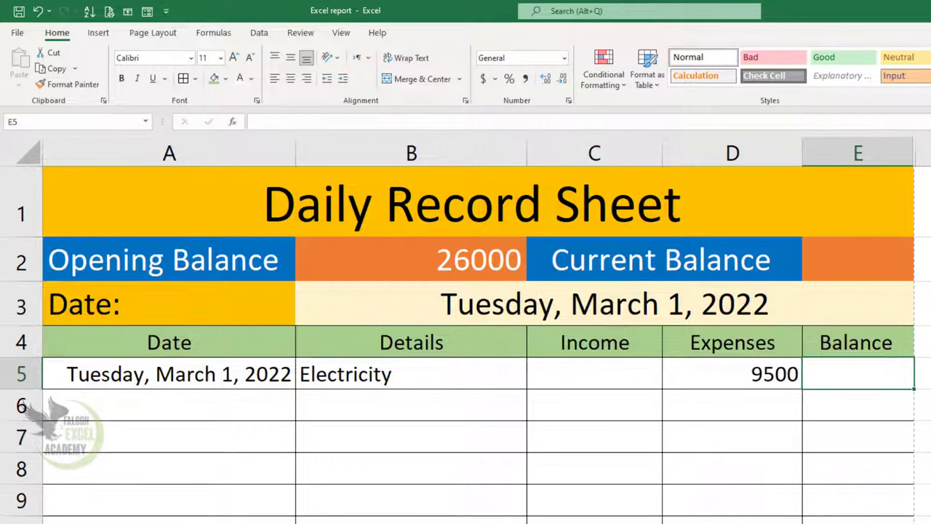
Compute the E5 balance with =B2+C5-D5, giving 16500.
text(=)
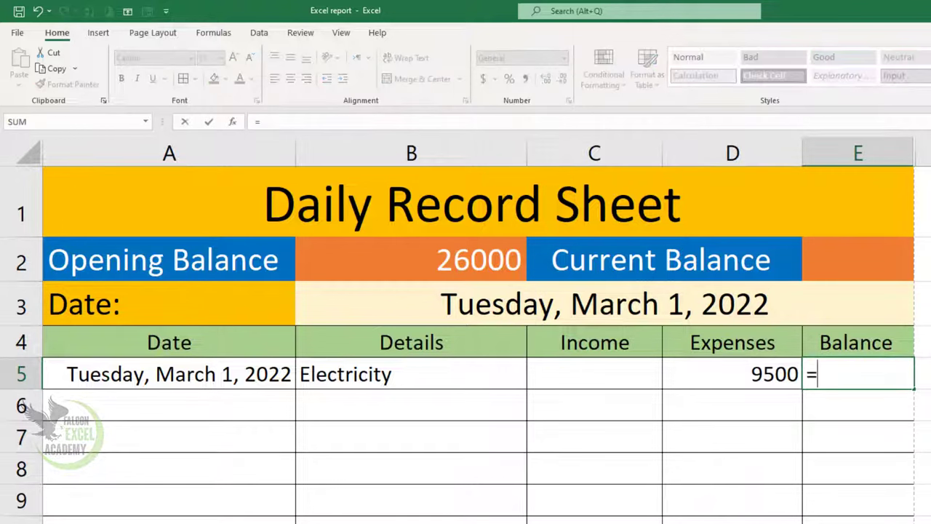
click(471, 261)
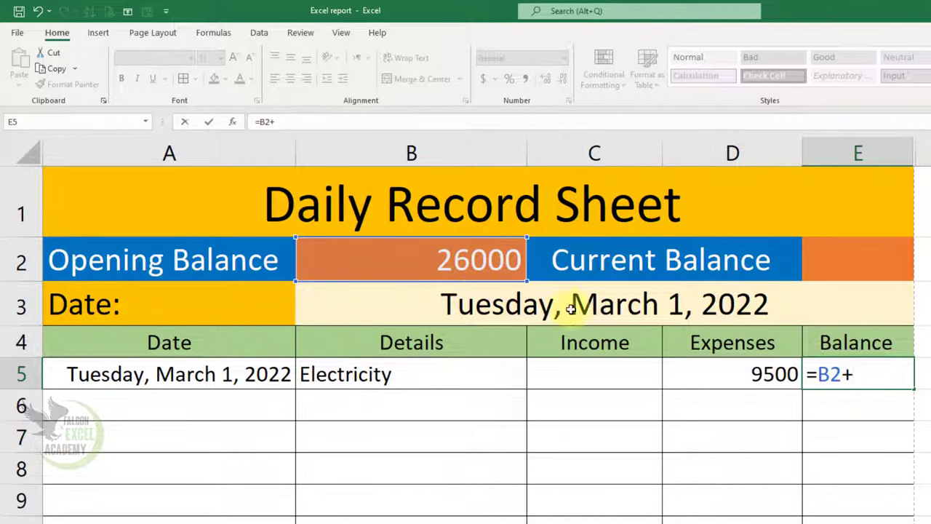
click(582, 371)
text(-)
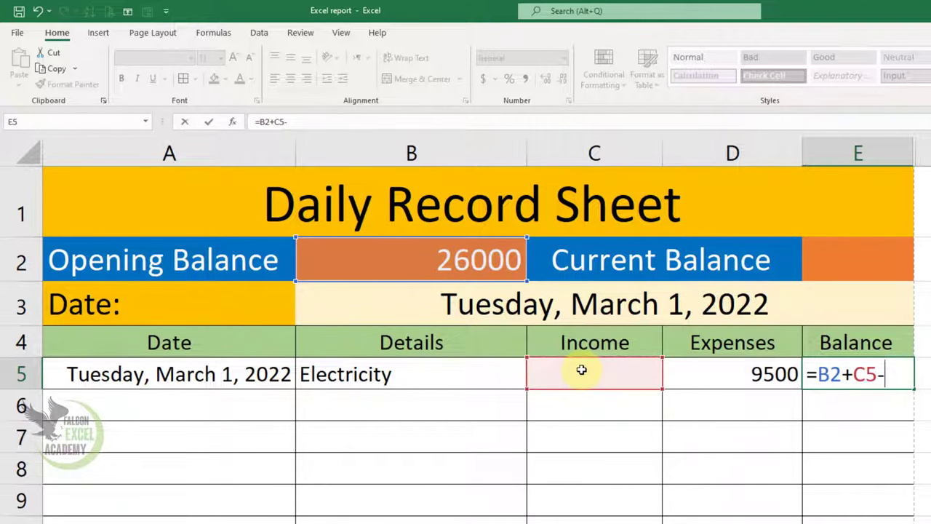
click(775, 374)
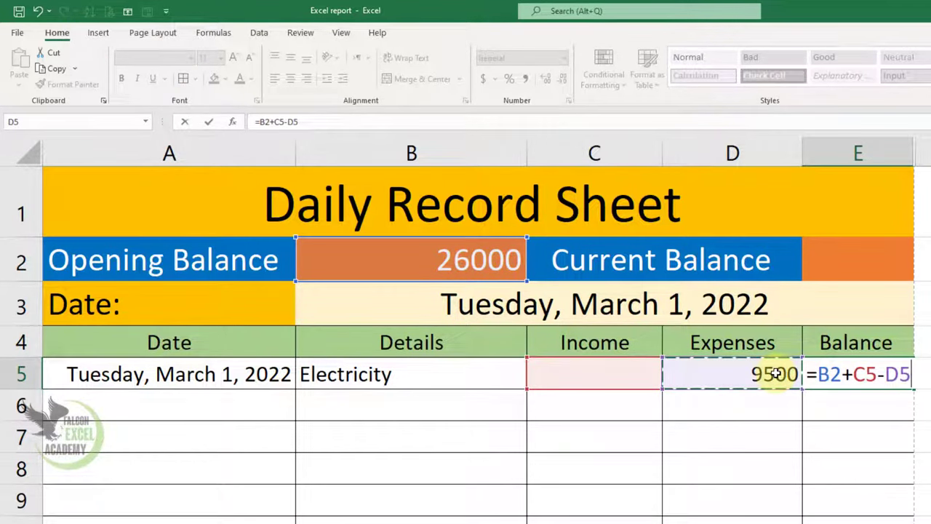
key(Return)
click(886, 374)
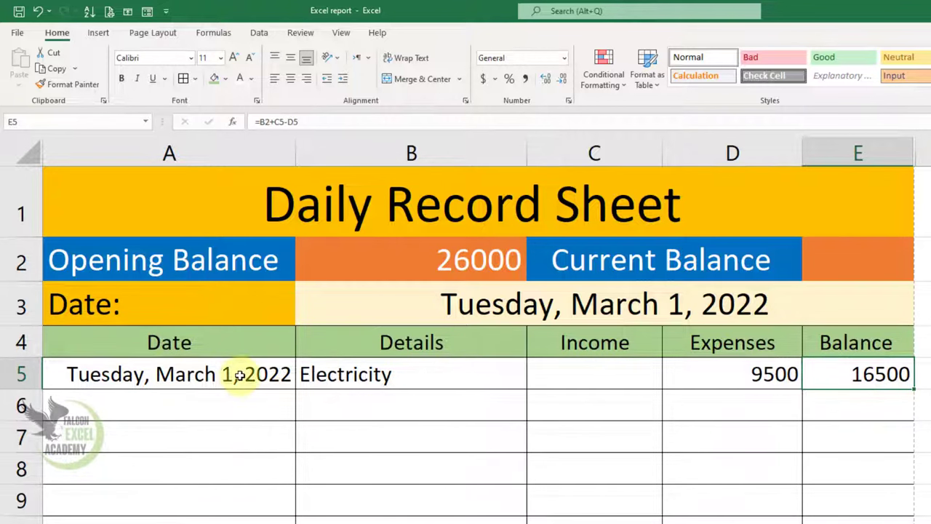
click(266, 379)
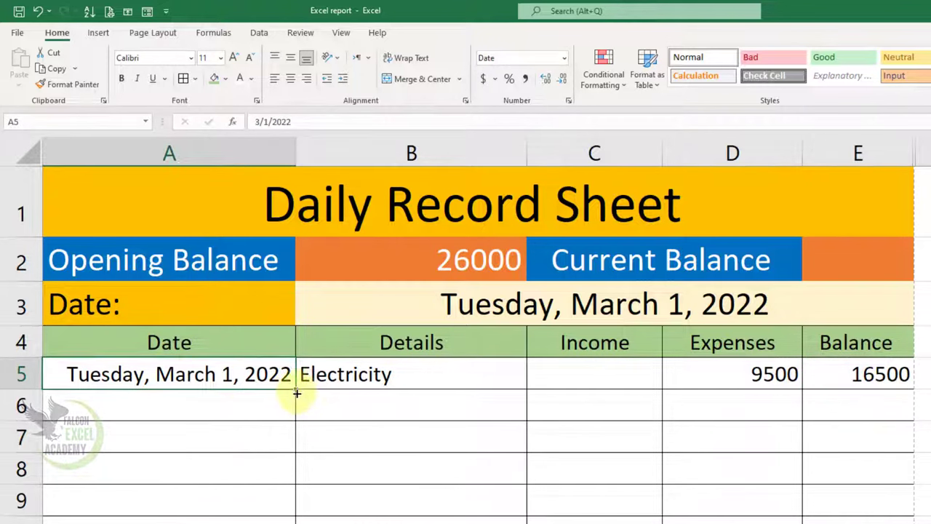
Fill the March 2 date into A6, widen column A, and enter 'Recived Cash' in B6.
drag(297, 393, 298, 422)
drag(296, 153, 315, 153)
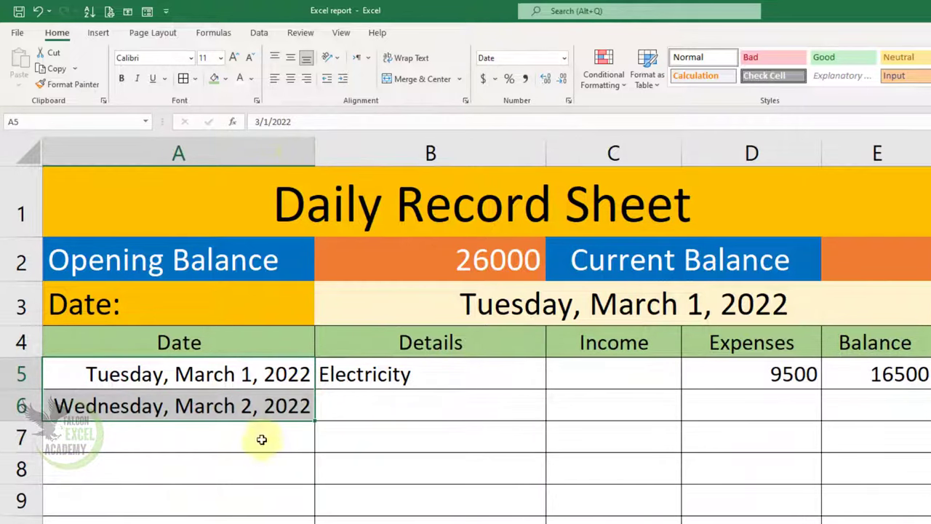
click(350, 409)
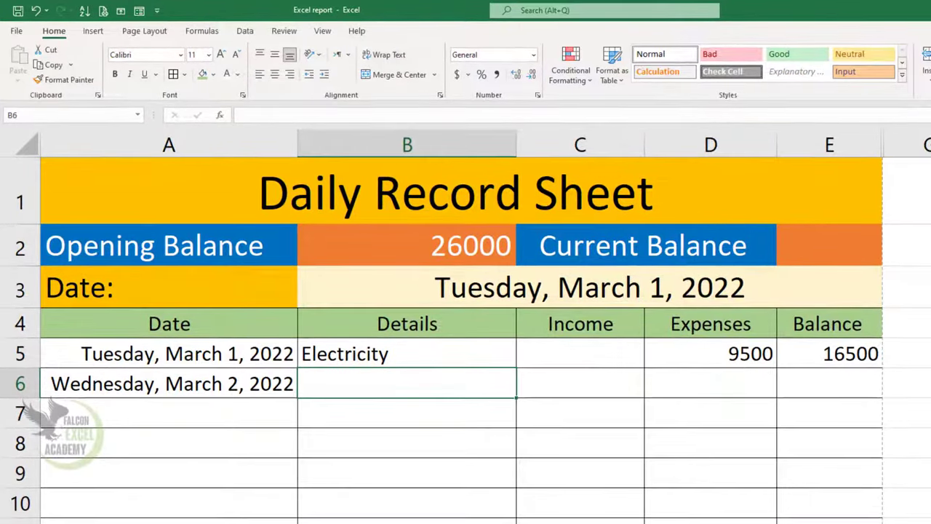
text(Recive)
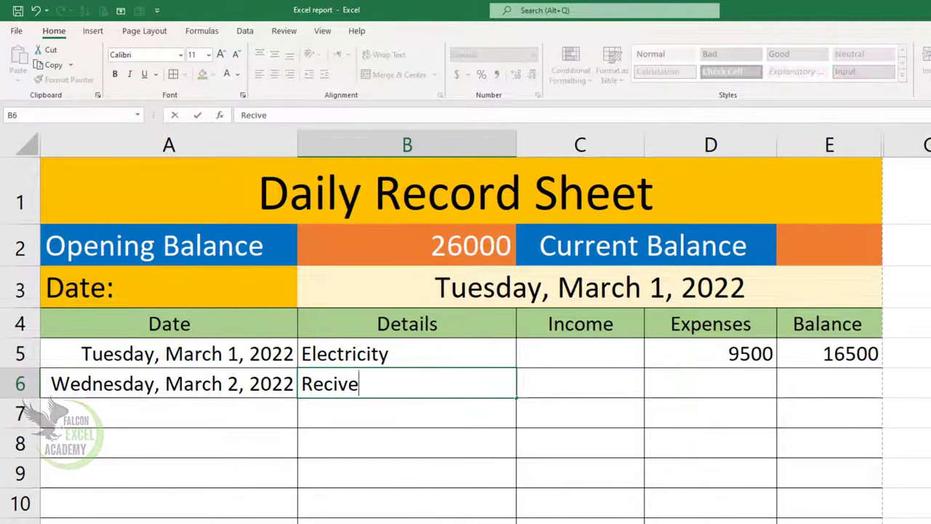
text(d Cash)
key(Tab)
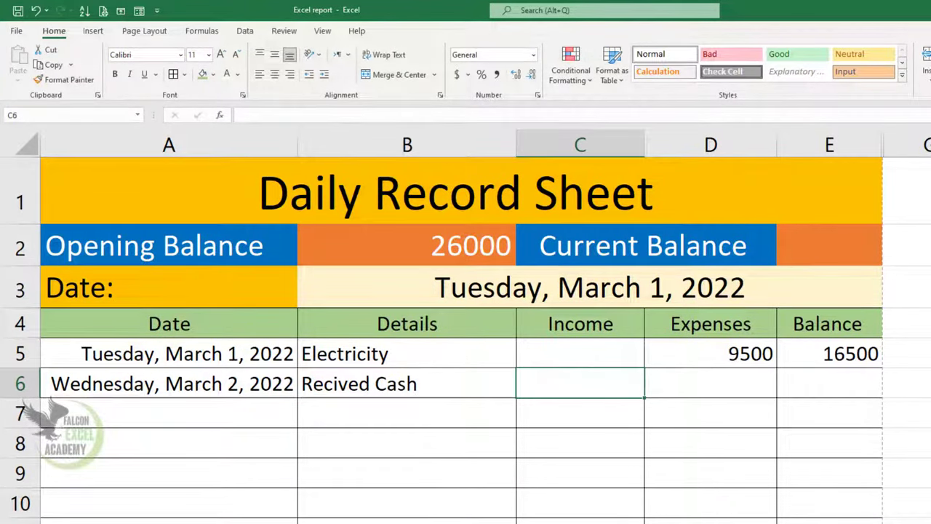
Enter 8500 as the March 2 income in C6.
text(8500)
key(Tab)
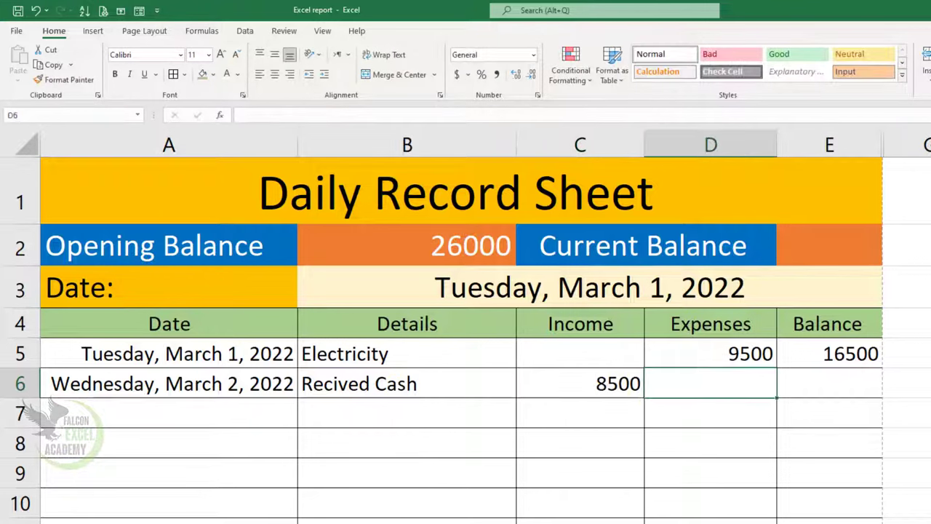
key(Tab)
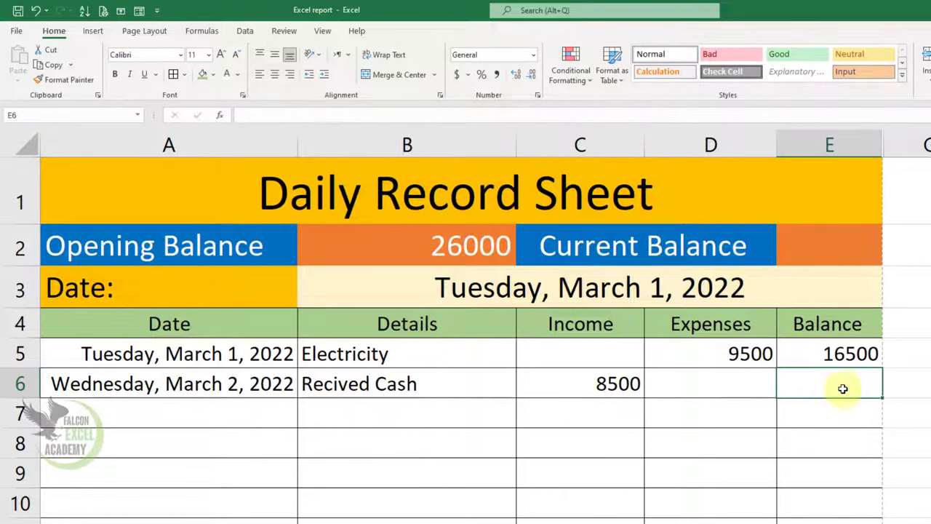
Enter =E5+C6-D6 in E6 and fill it down to E16, showing 25000.
text(=)
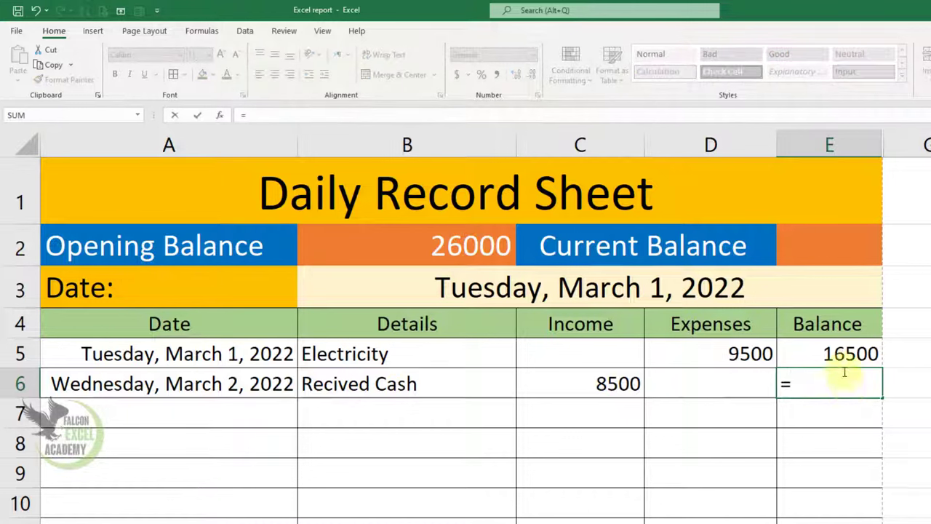
click(830, 356)
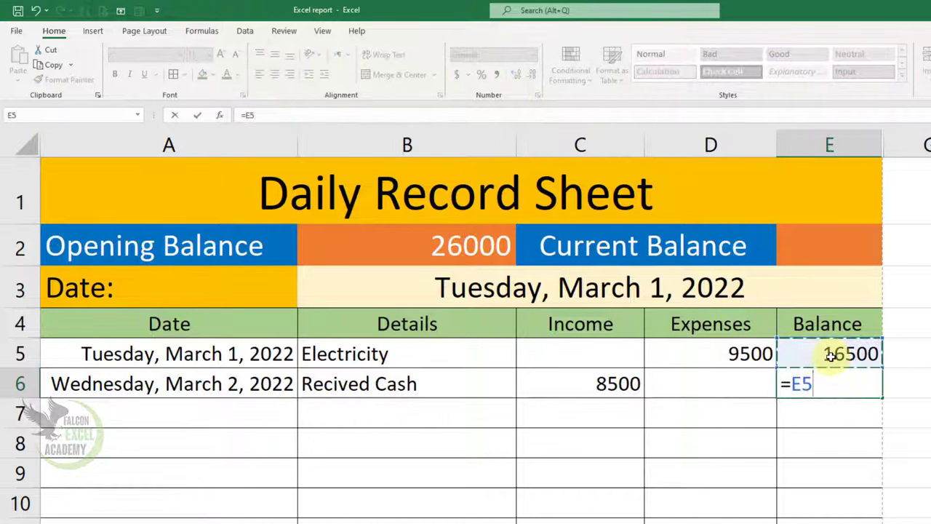
text(+)
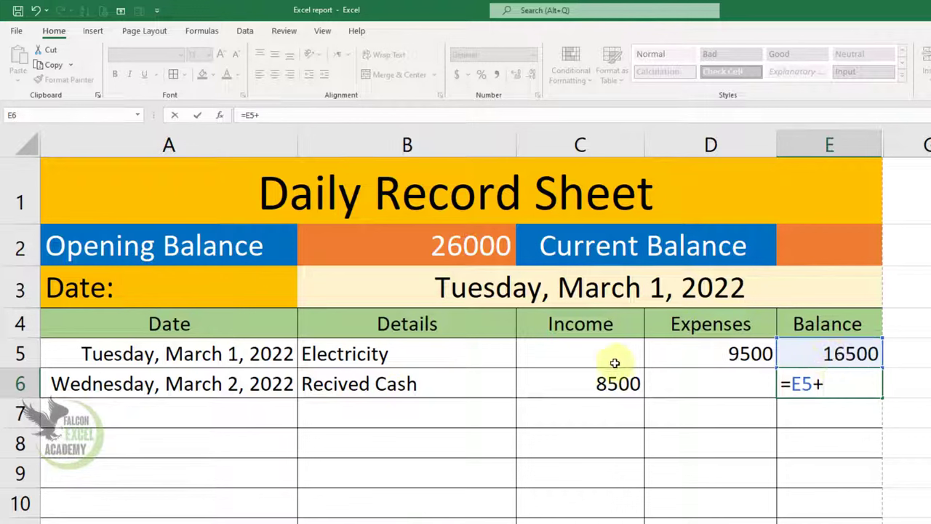
click(604, 387)
text(-)
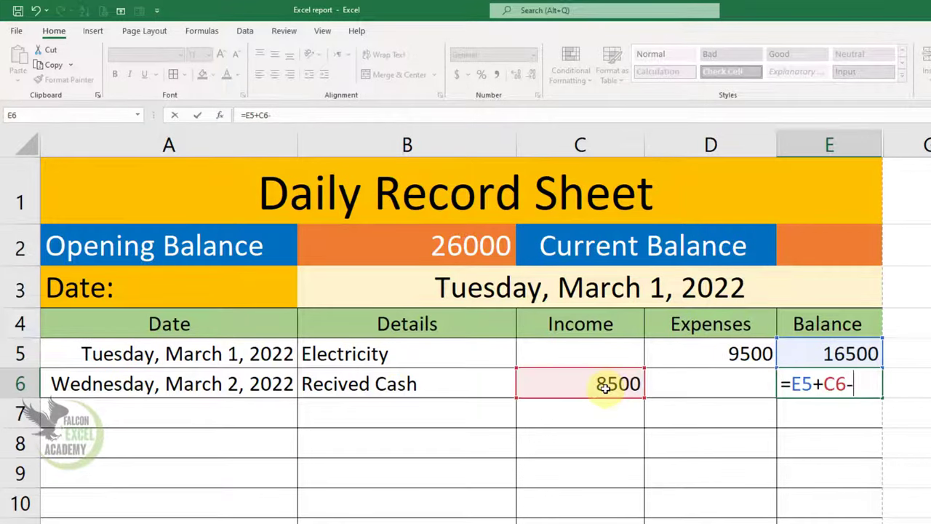
click(716, 388)
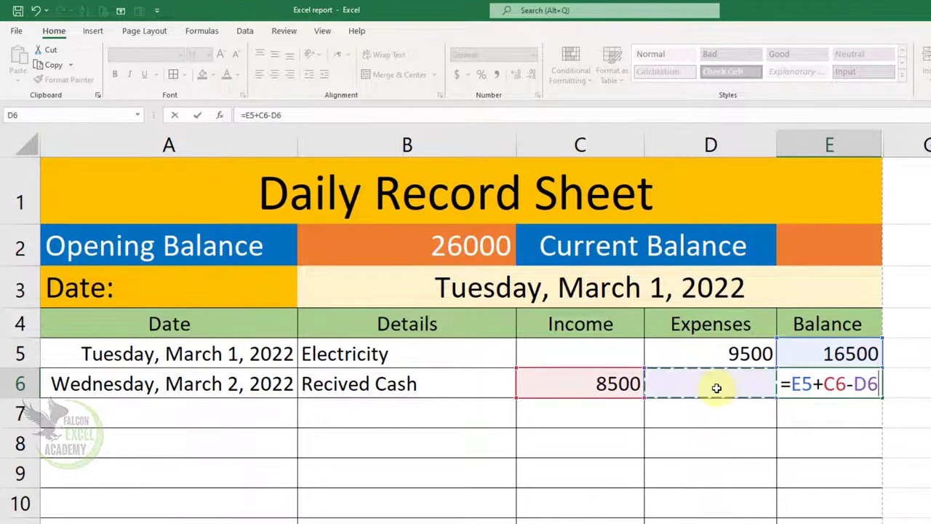
key(Return)
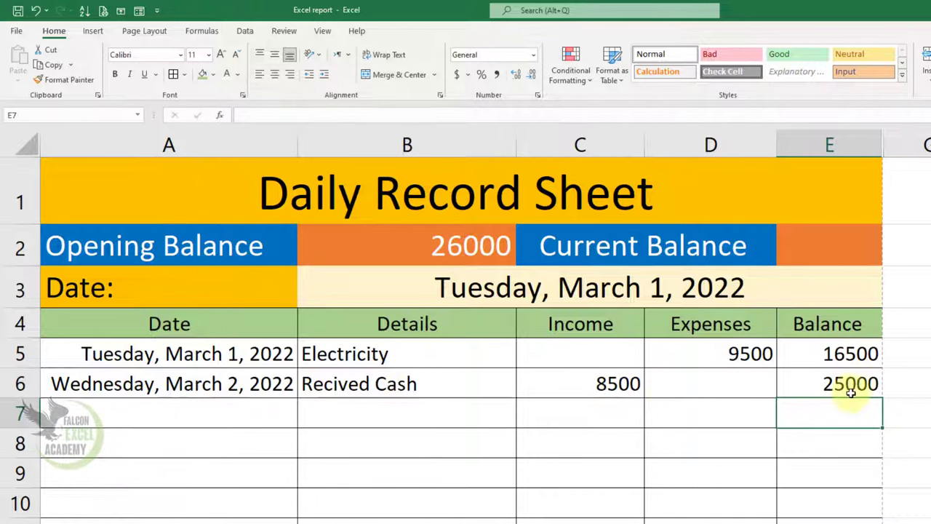
click(857, 387)
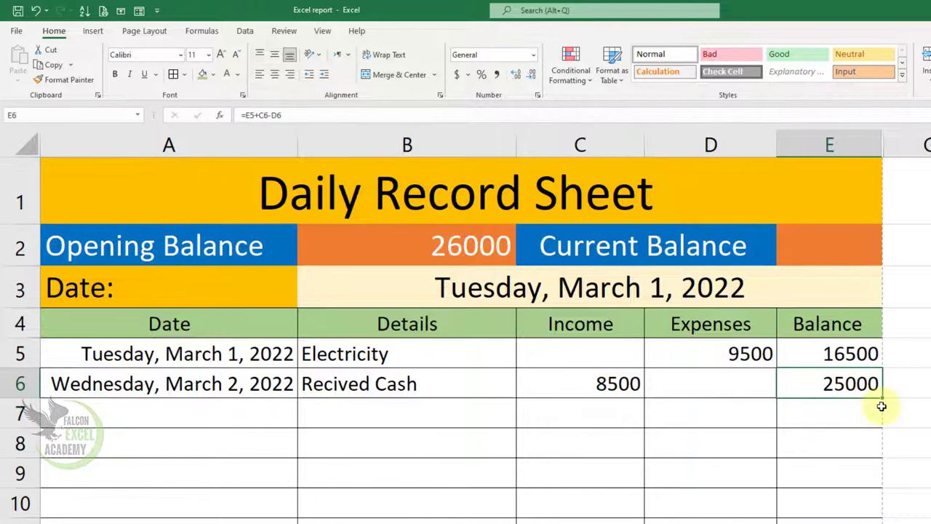
mouse_move(884, 396)
mouse_down()
mouse_move(756, 454)
mouse_move(755, 467)
mouse_up()
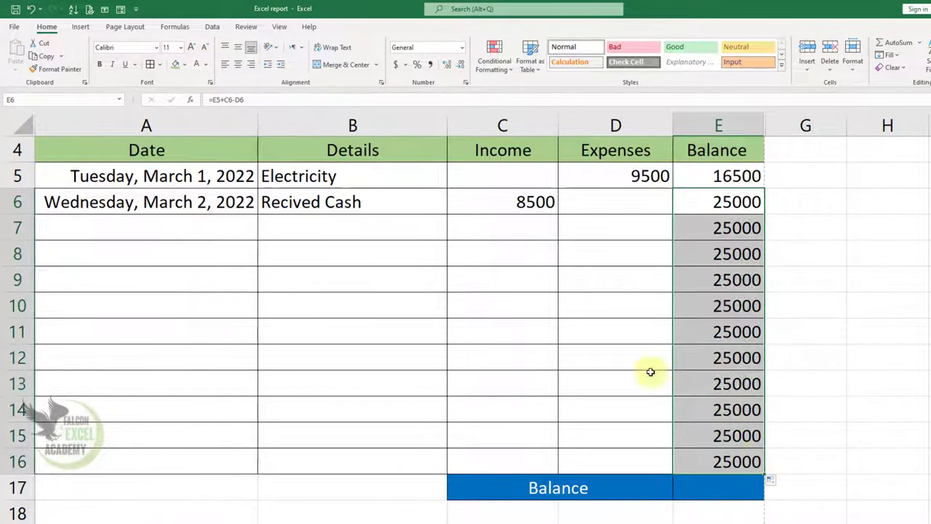
Extend the date to Thursday, March 3, 2022 and log Stationary with a 1250 expense.
click(182, 229)
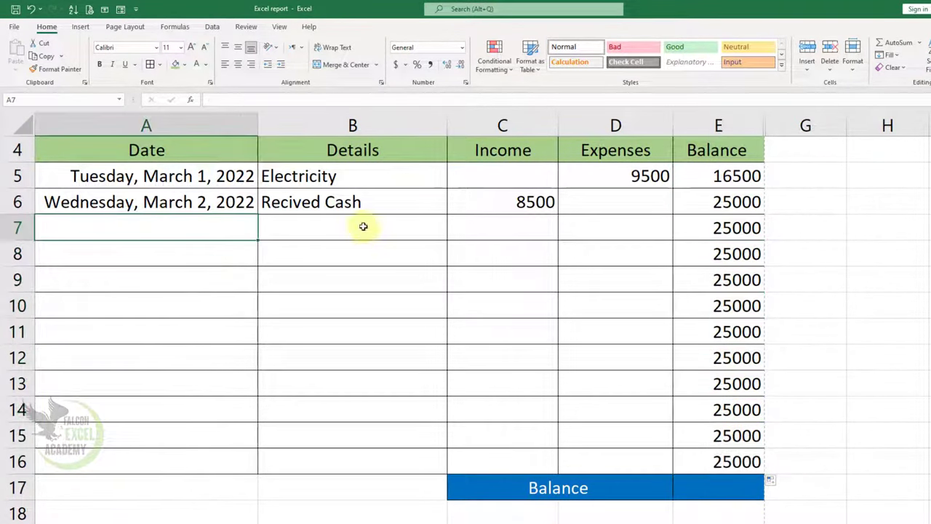
click(234, 203)
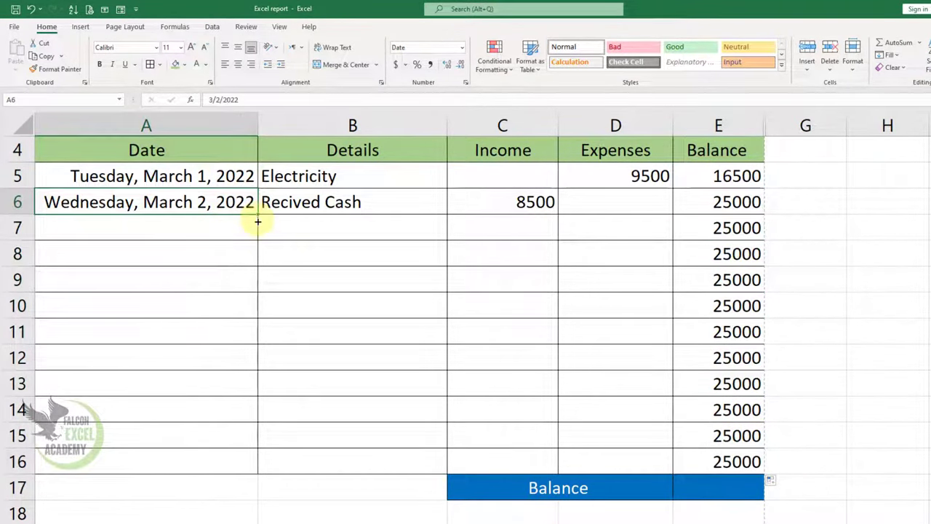
drag(258, 222, 258, 235)
click(305, 227)
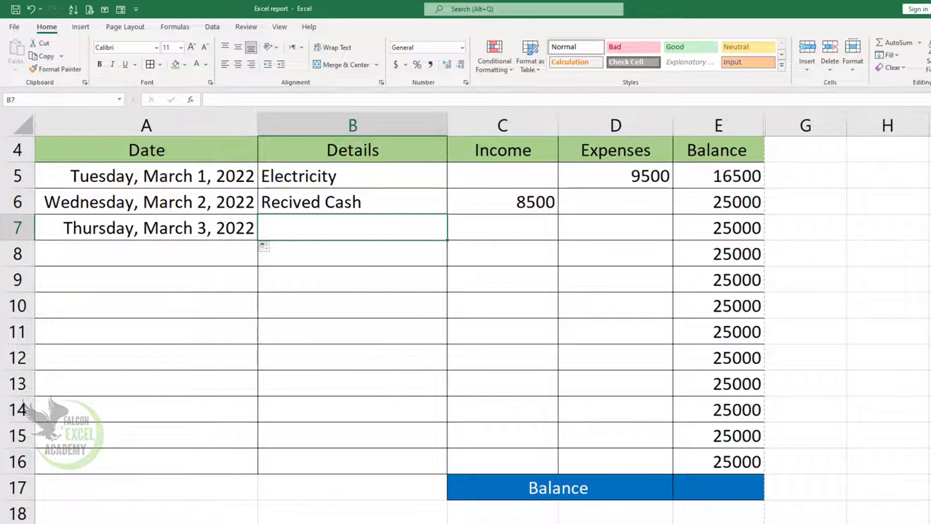
text(Station)
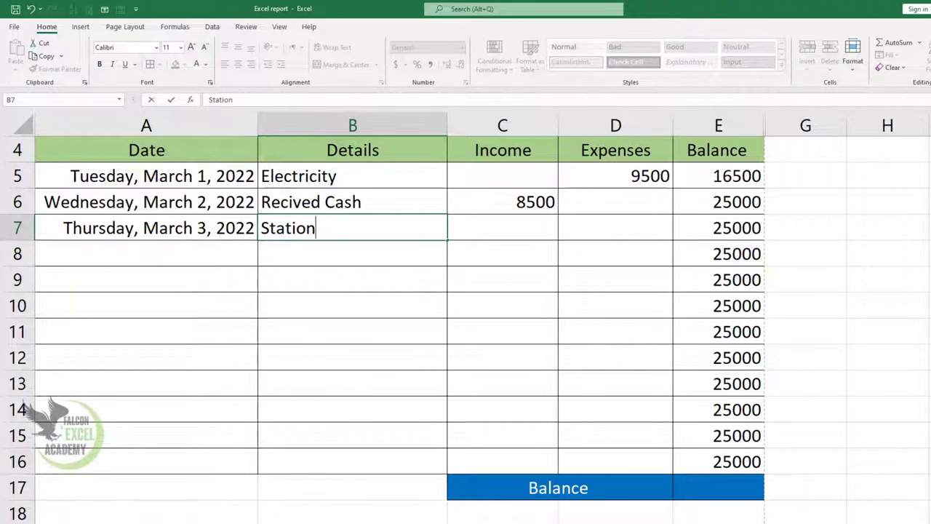
text(ary)
key(Tab)
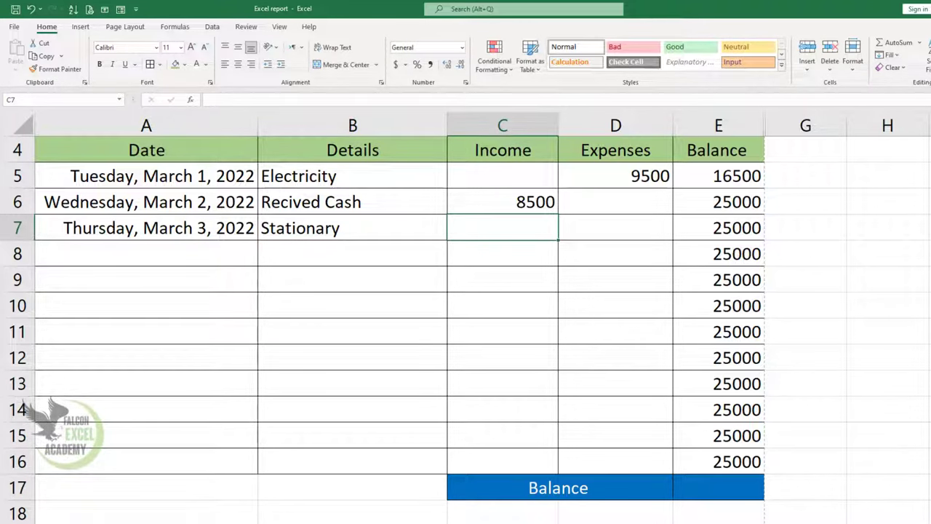
click(615, 228)
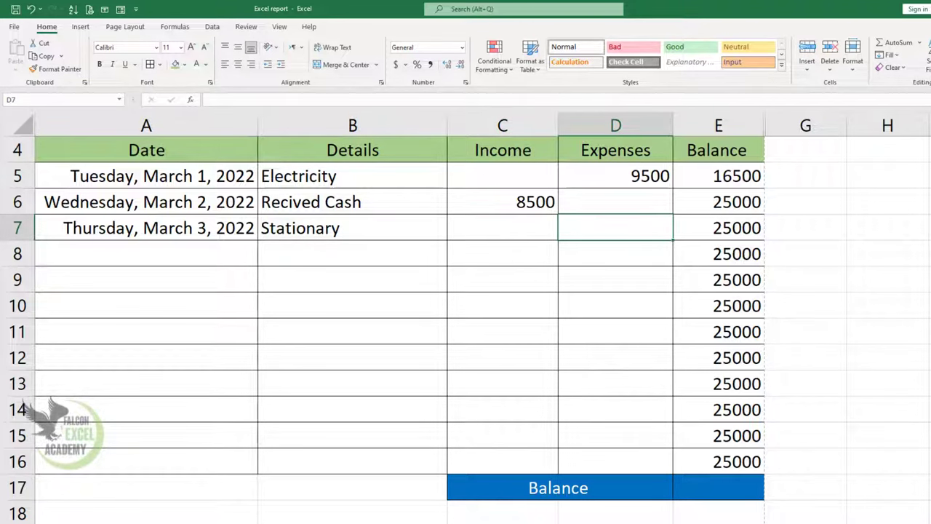
text(1250)
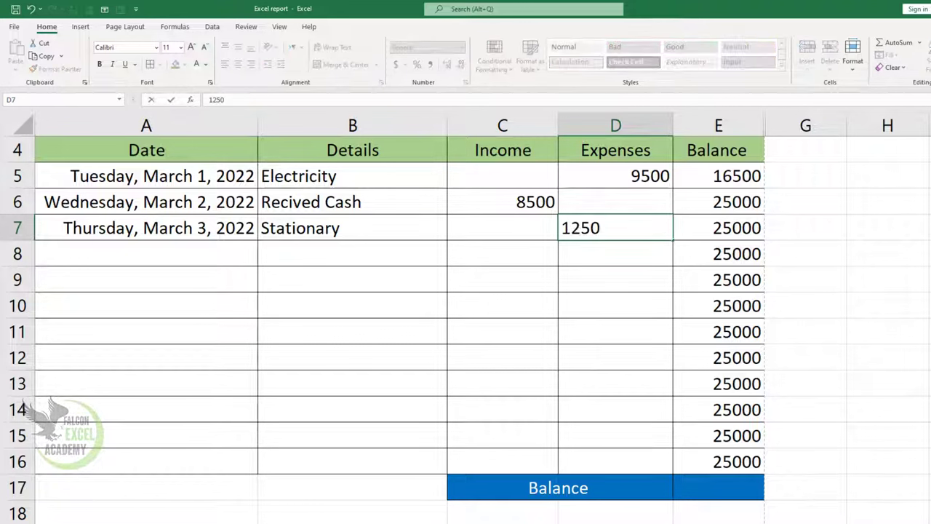
key(Return)
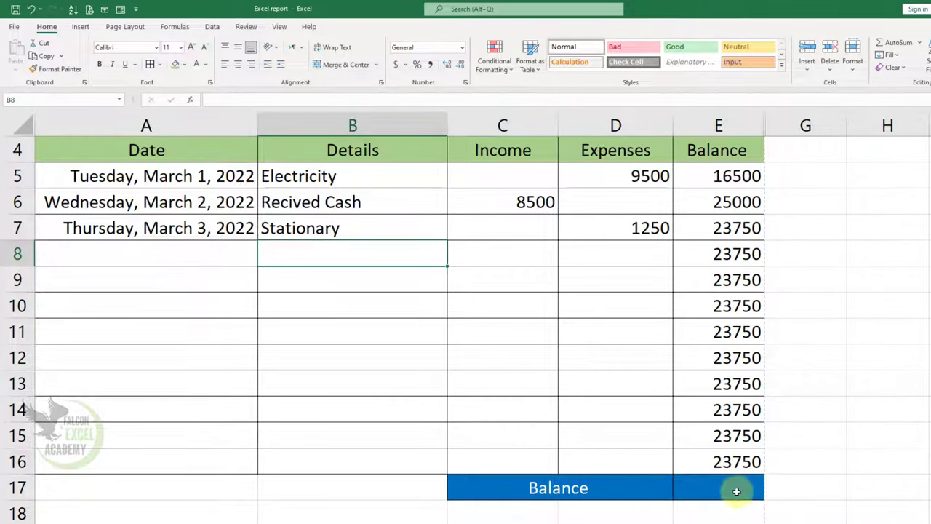
Set the summary Balance E17 to =E16.
click(735, 488)
text(=)
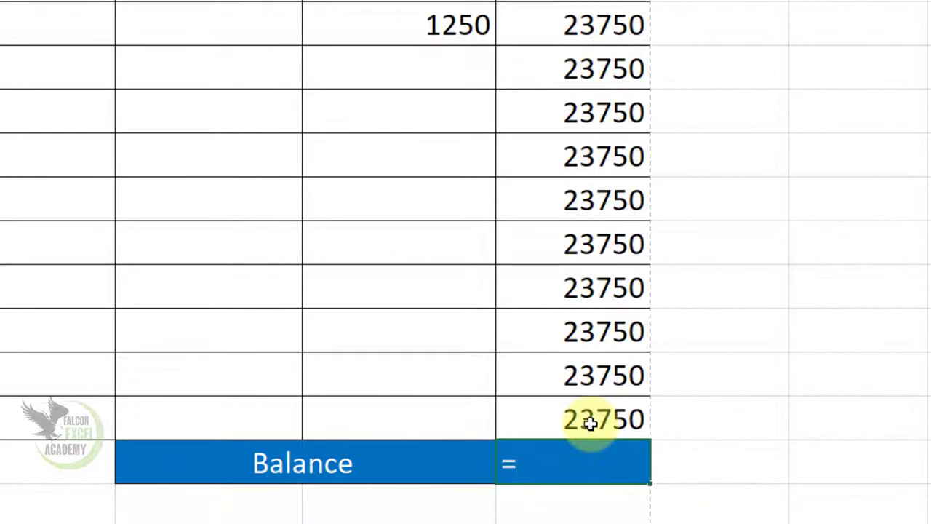
click(590, 423)
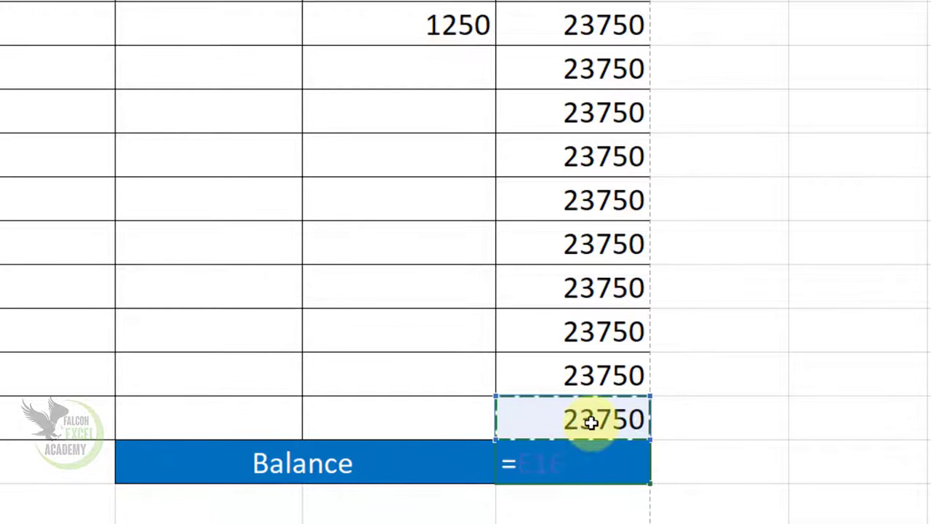
key(Return)
click(597, 472)
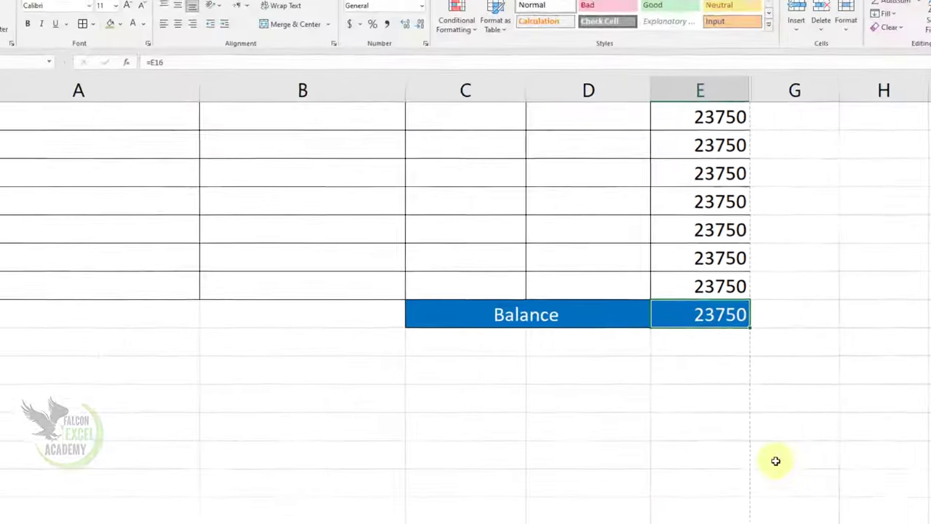
Link the Current Balance cell to =E17, showing 23750.
scroll(777, 460, up, 2)
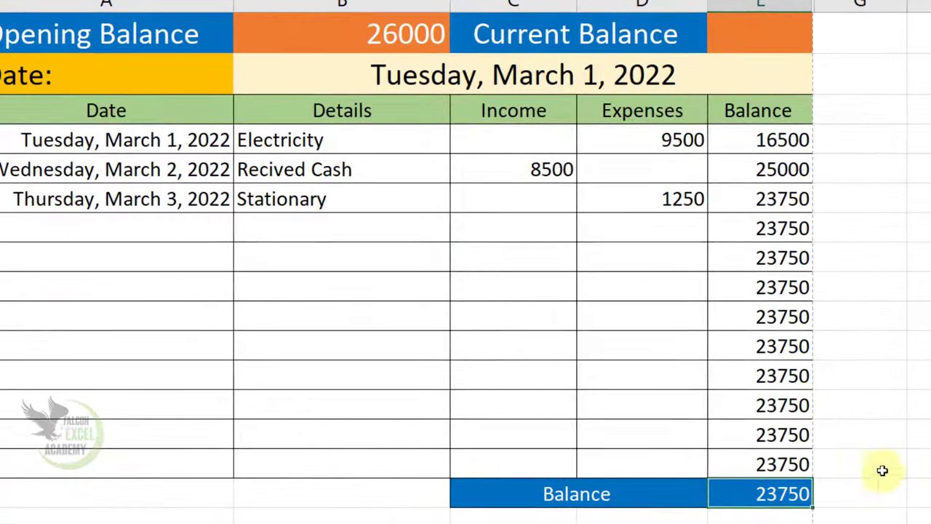
click(724, 469)
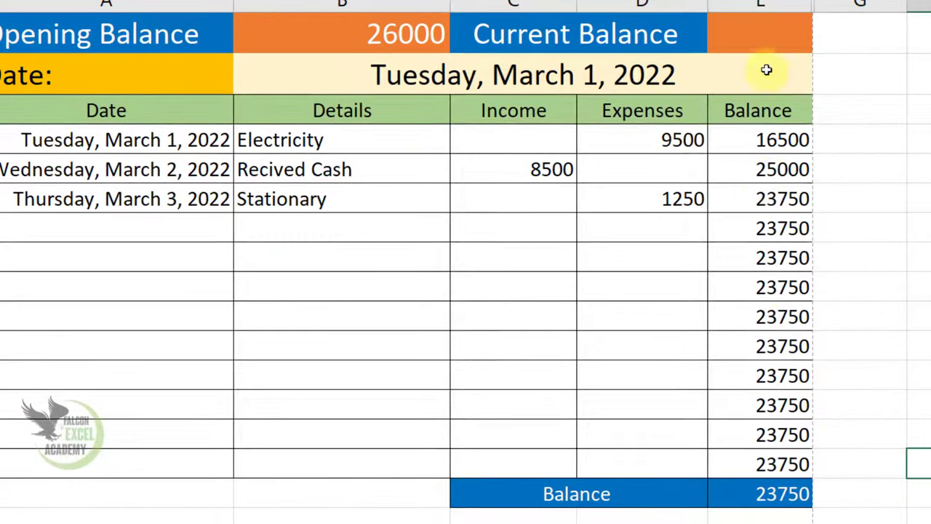
click(767, 32)
text(=)
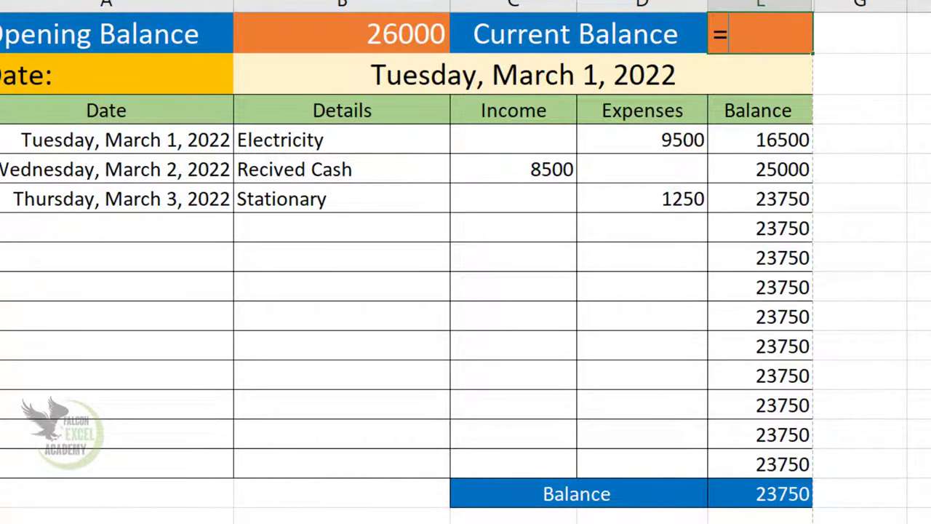
click(781, 502)
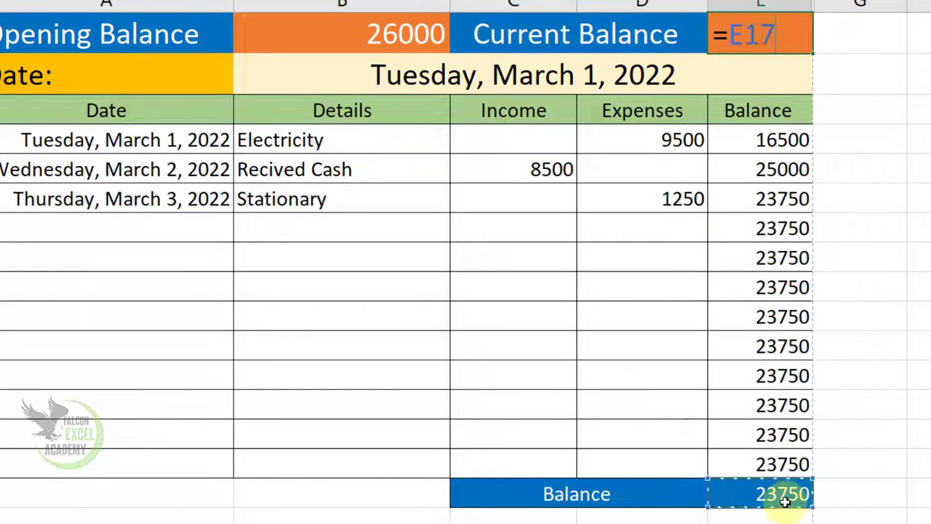
key(Return)
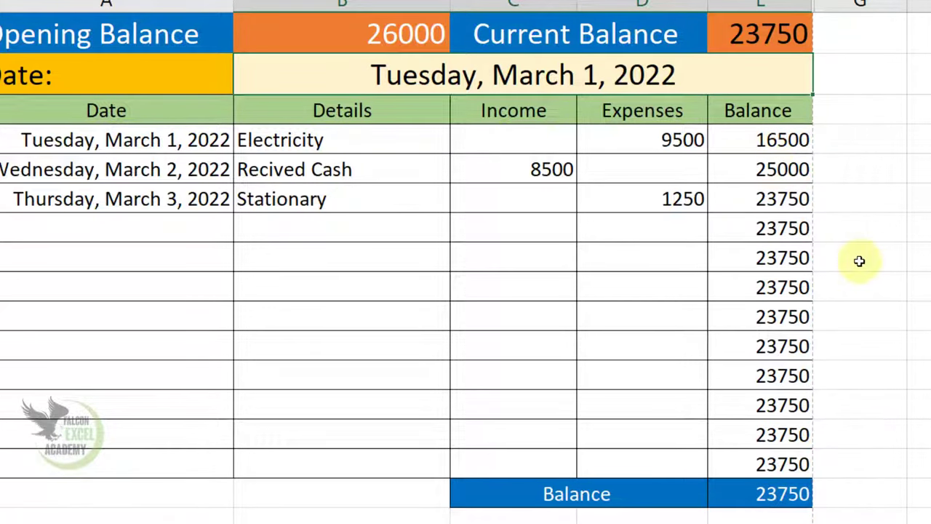
scroll(856, 260, up, 1)
click(782, 109)
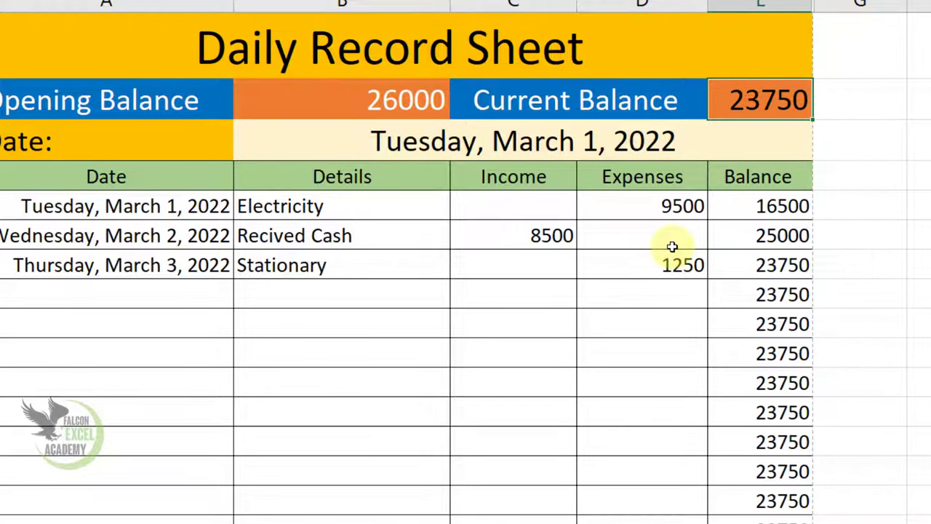
Extend the date to Friday, March 4, 2022 and log Lunch with a 1500 expense.
click(178, 273)
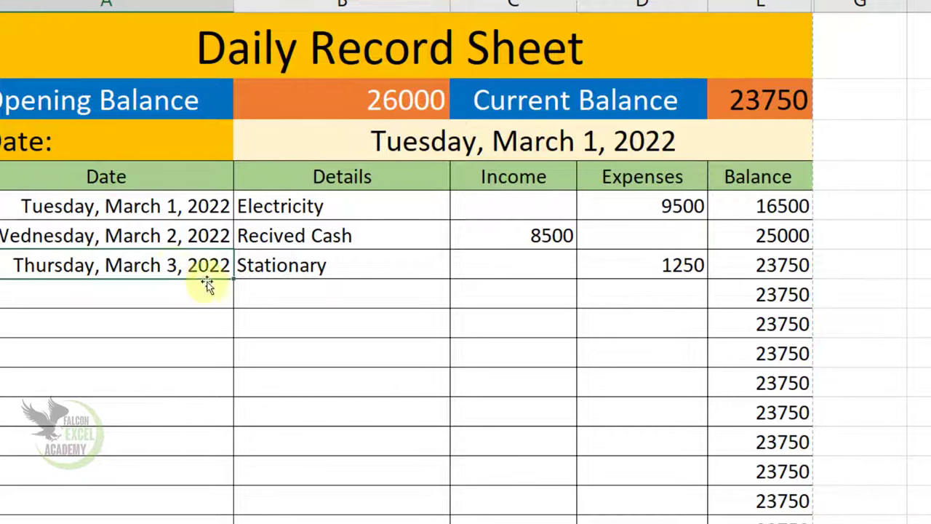
drag(234, 282, 238, 299)
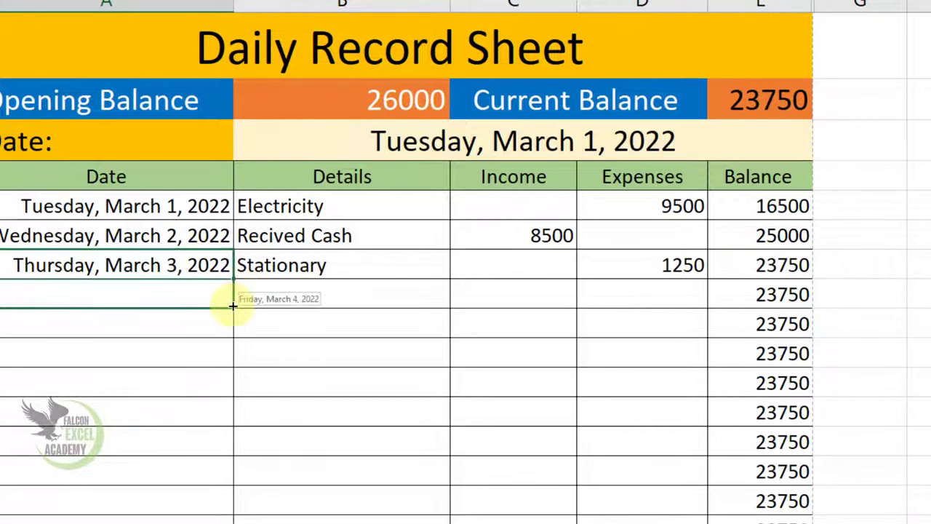
click(305, 293)
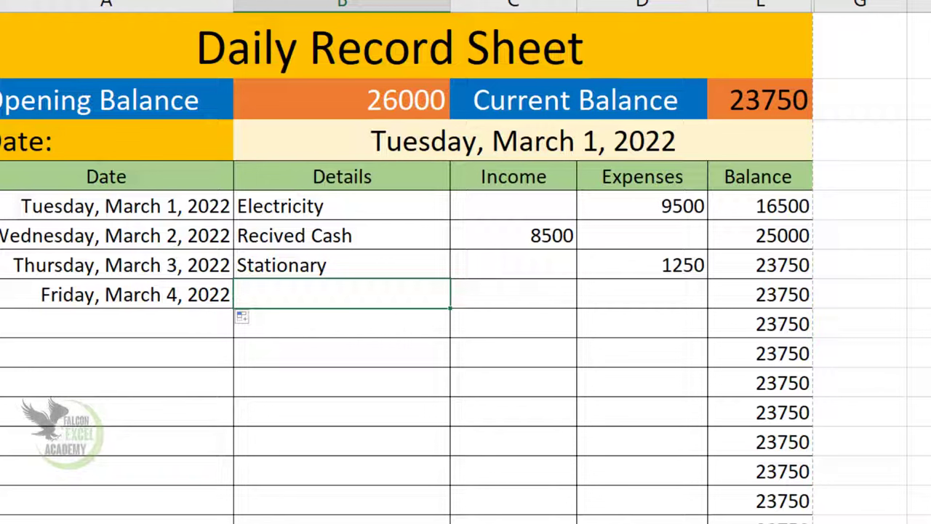
text(Fodd)
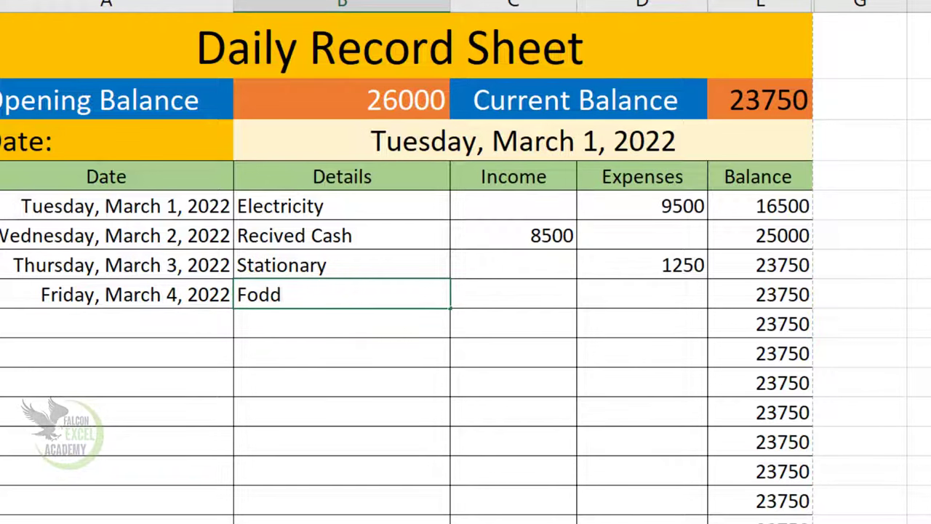
key(BackSpace)
key(BackSpace)
key(BackSpace)
key(BackSpace)
text(Lunch)
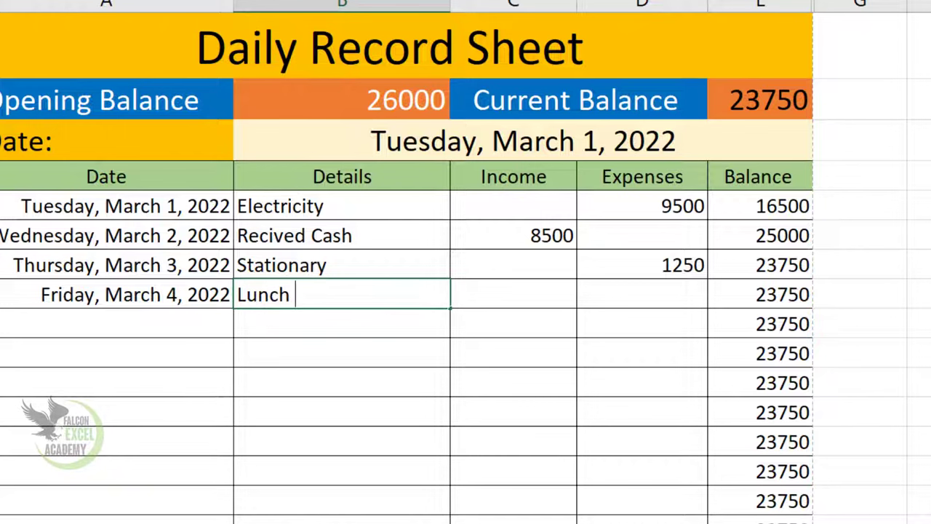
key(Tab)
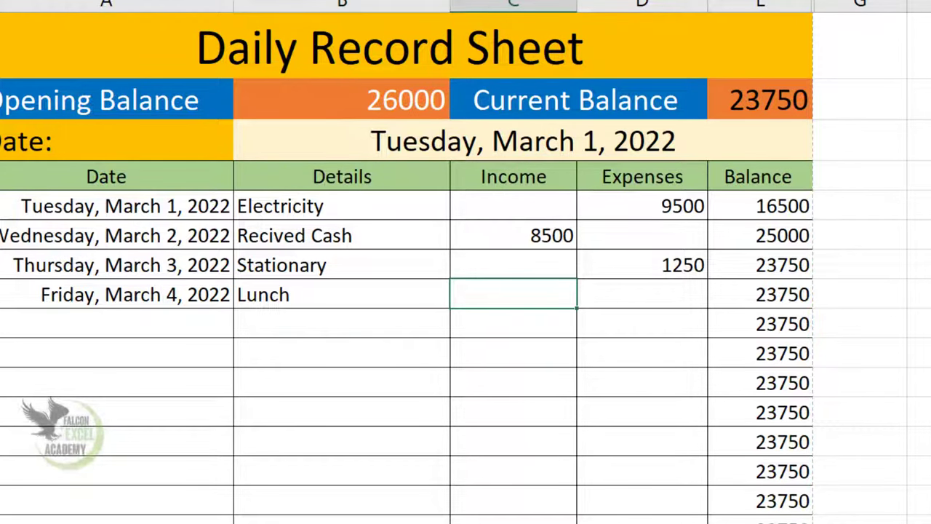
click(681, 303)
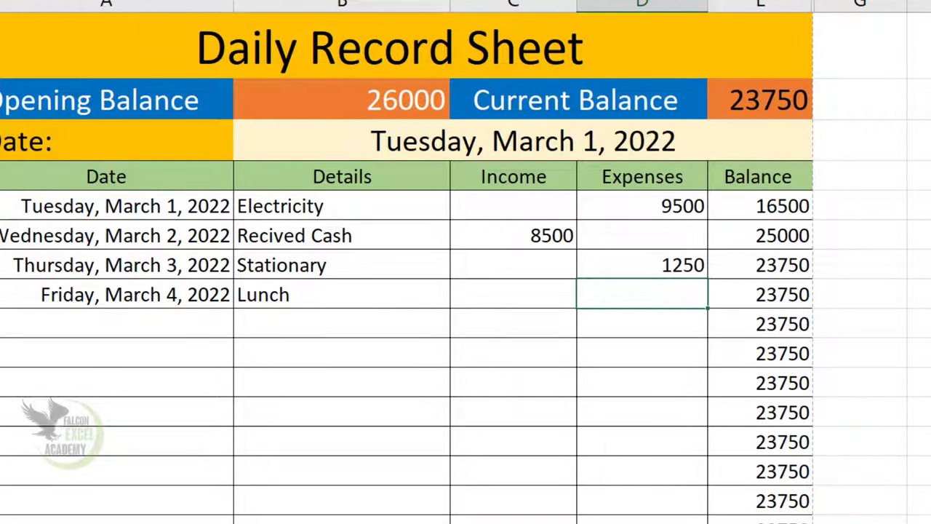
text(15)
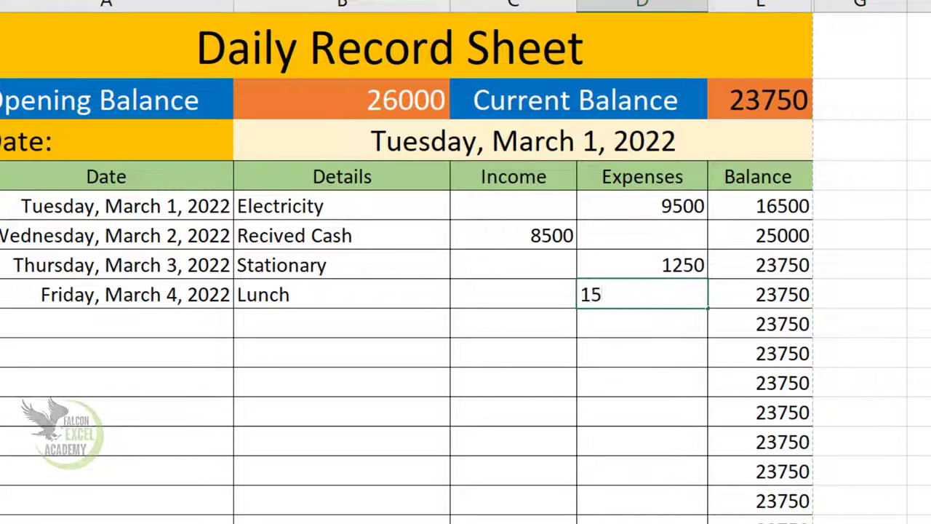
text(00)
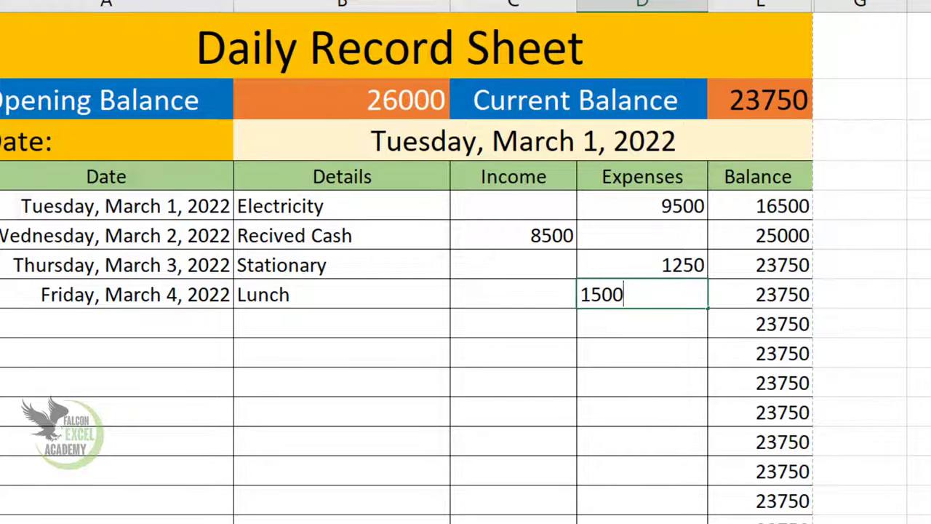
key(Return)
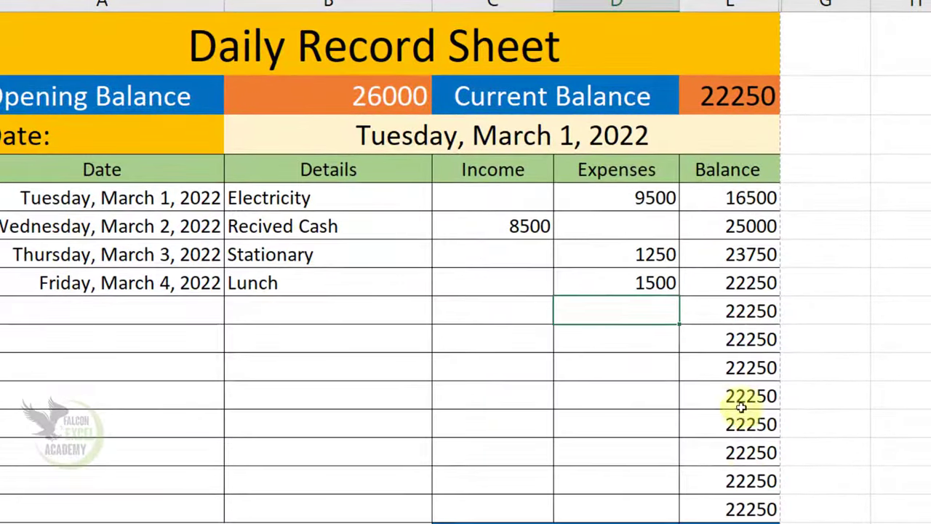
scroll(747, 479, down, 1)
Make the Current Balance 22250 bold and white, and the Opening Balance 26000 bold.
click(634, 399)
click(738, 399)
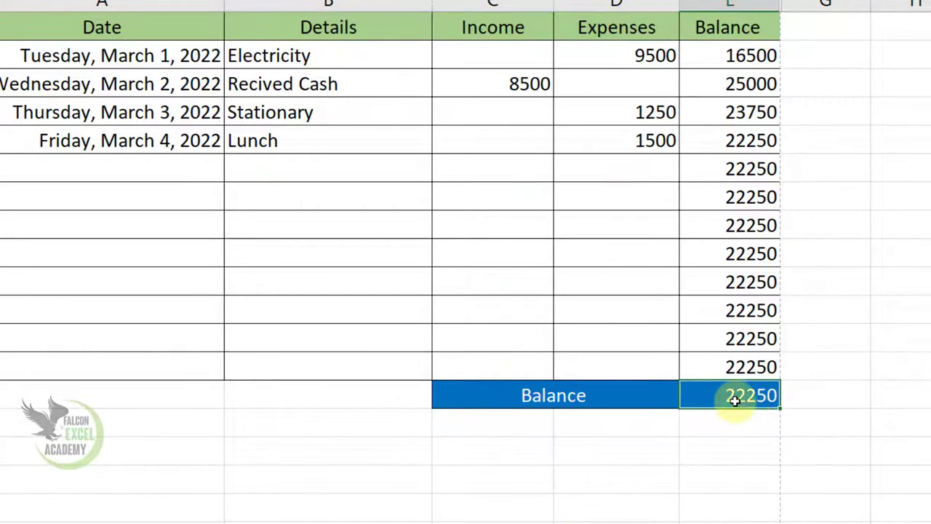
scroll(737, 400, up, 2)
click(743, 95)
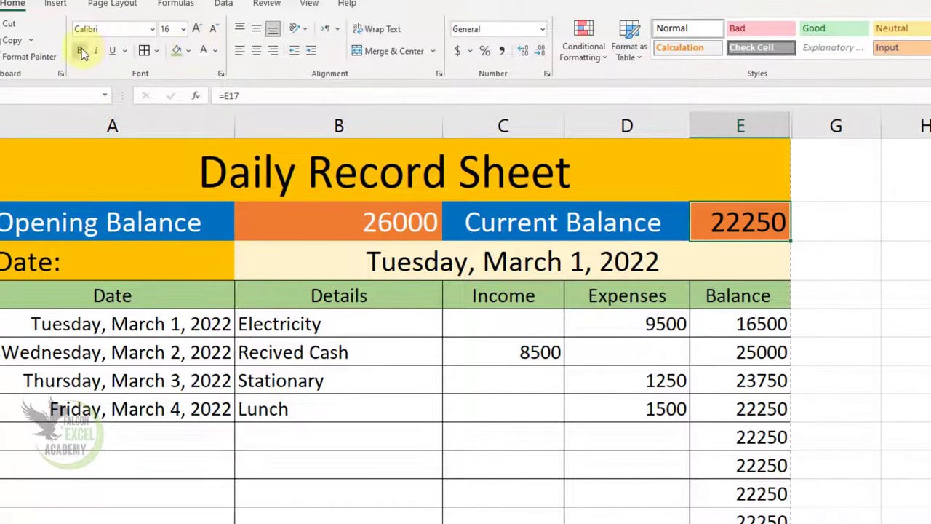
click(80, 46)
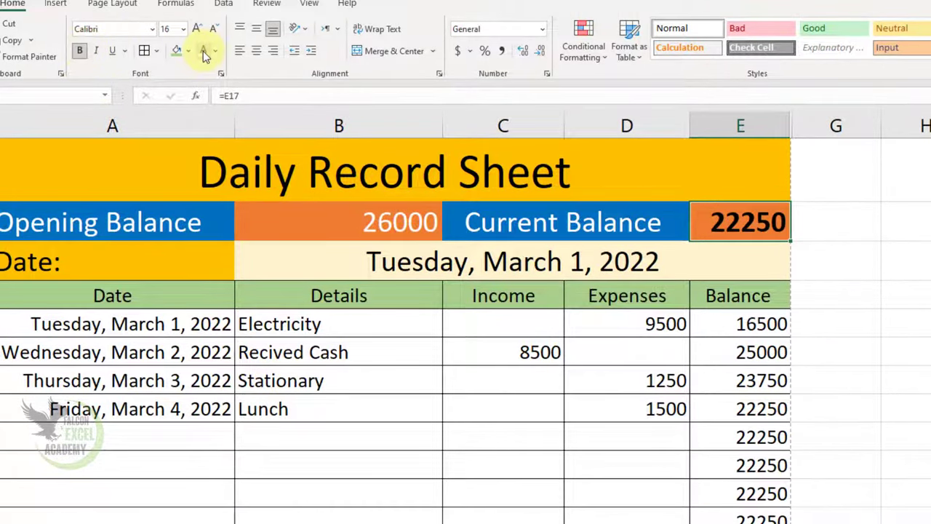
click(205, 55)
click(364, 223)
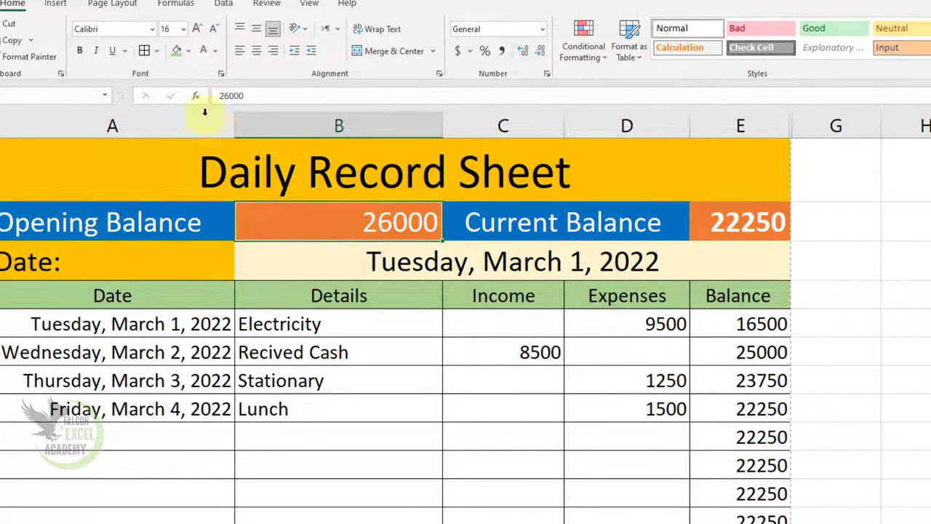
click(79, 51)
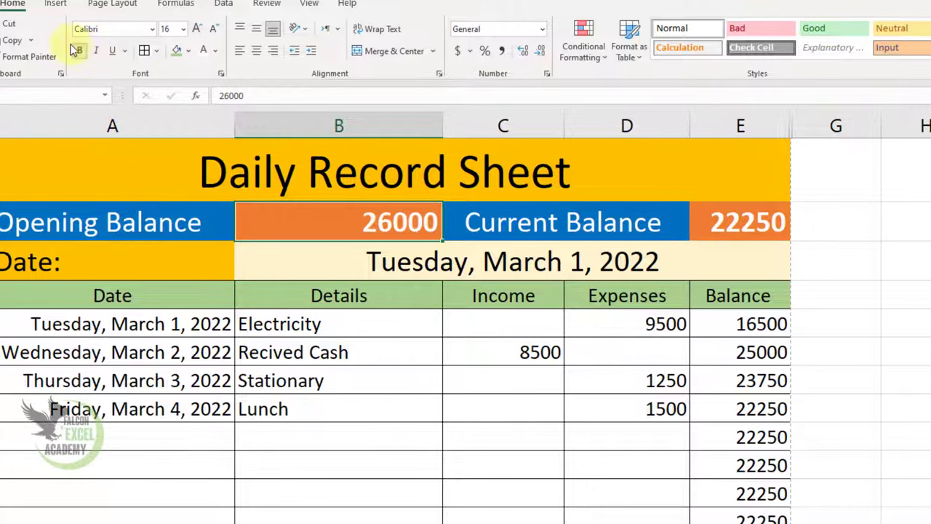
Extend the dates to Saturday, March 5, 2022 and type 'Fee Recived' as the details.
click(201, 424)
click(203, 410)
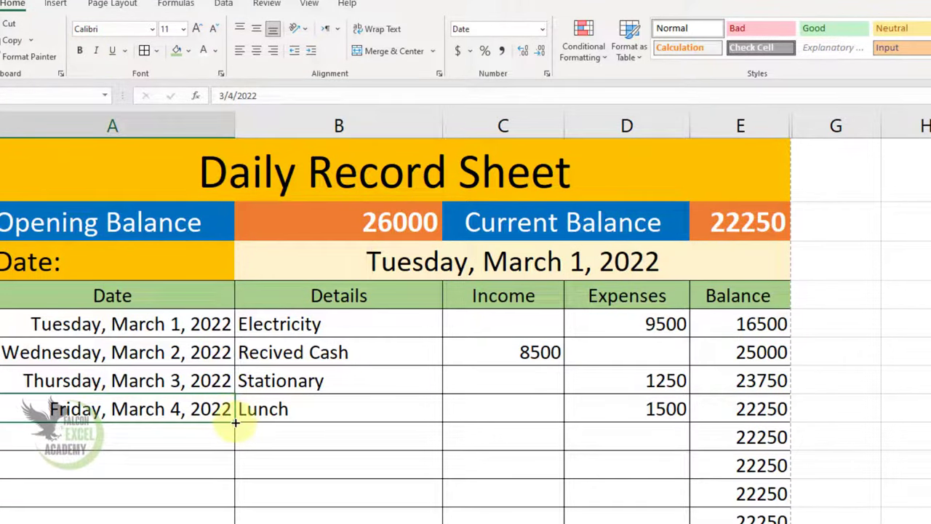
drag(235, 422, 236, 437)
click(283, 434)
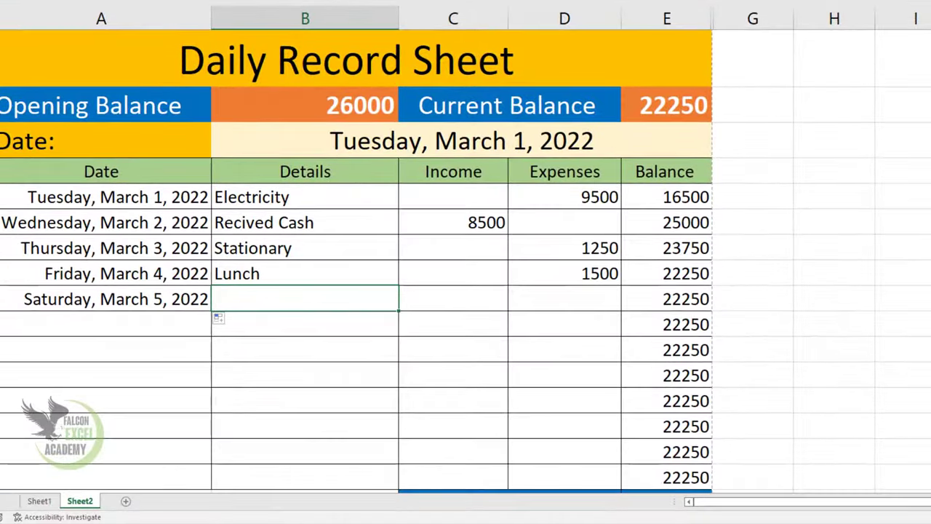
text(Fee )
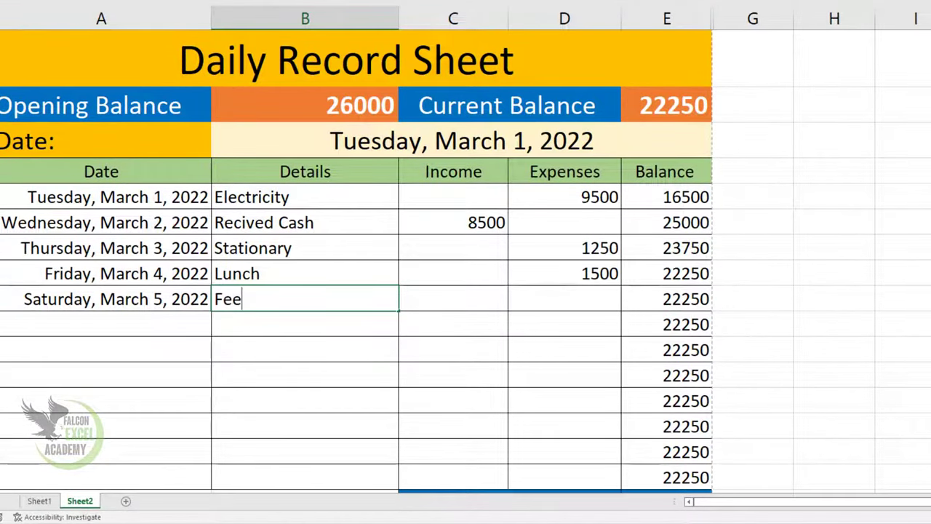
text(Recived)
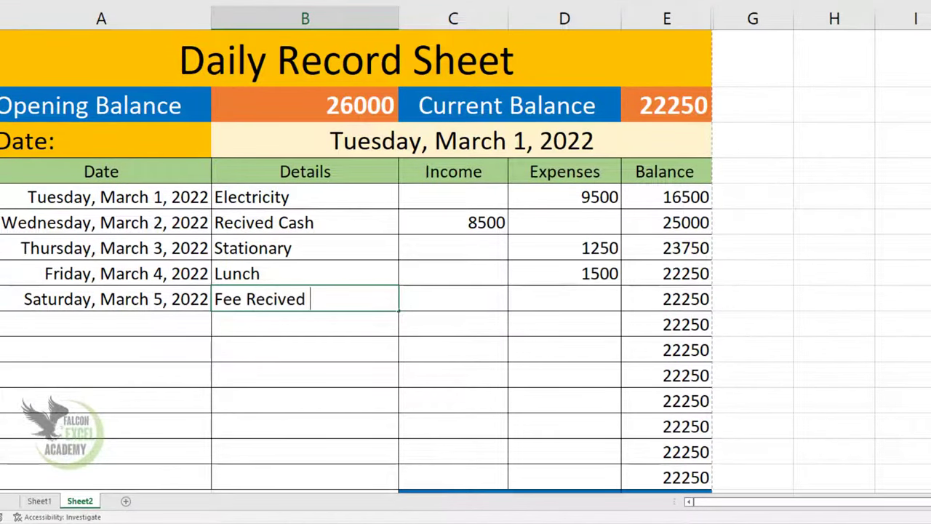
Enter 18000 as the Fee Recived income and check the Balance total reads 40250.
key(Tab)
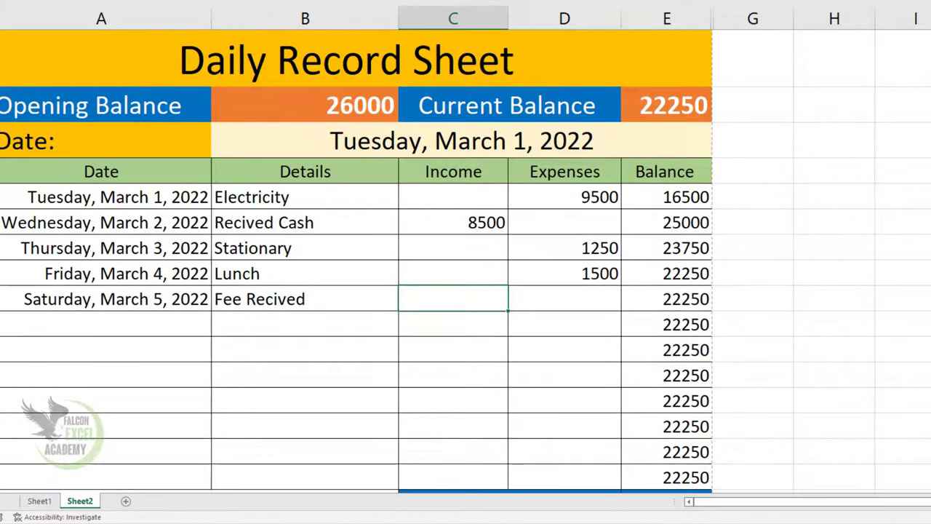
text(180)
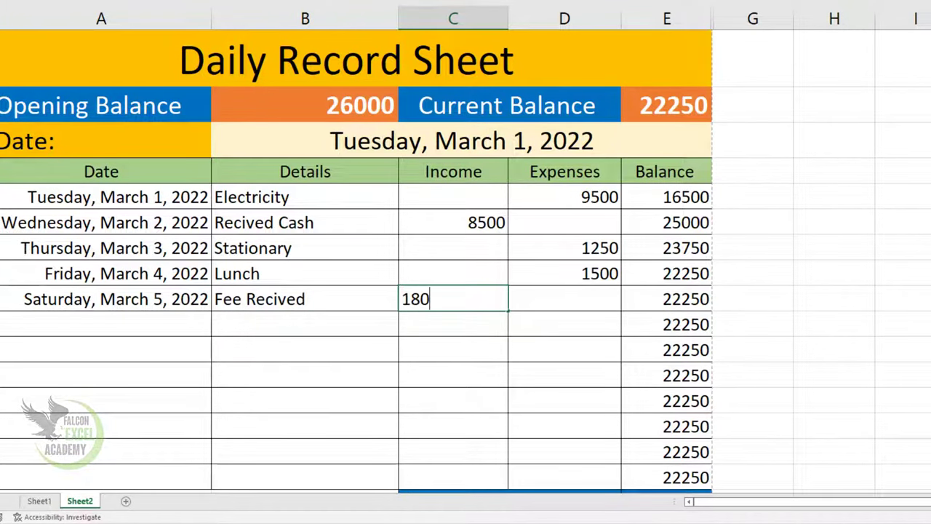
text(0)
key(Return)
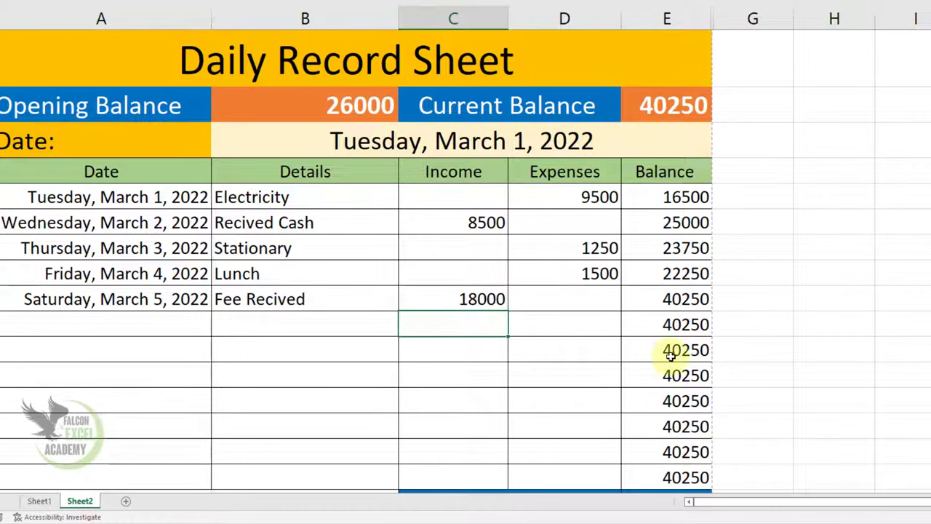
scroll(677, 395, down, 1)
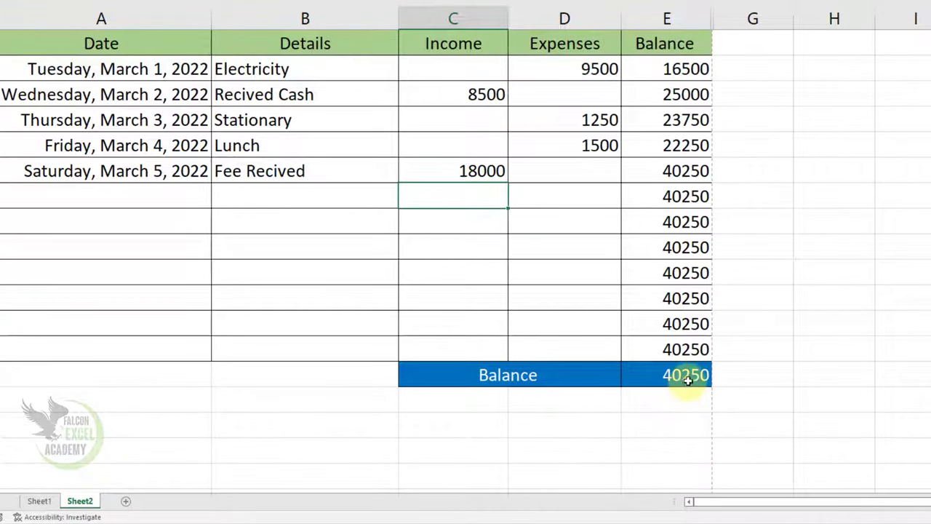
click(684, 379)
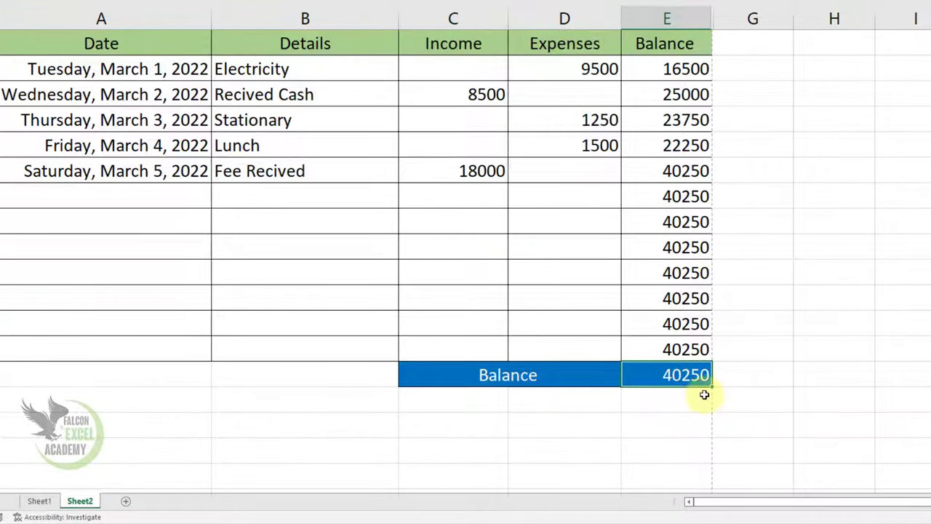
scroll(720, 392, up, 2)
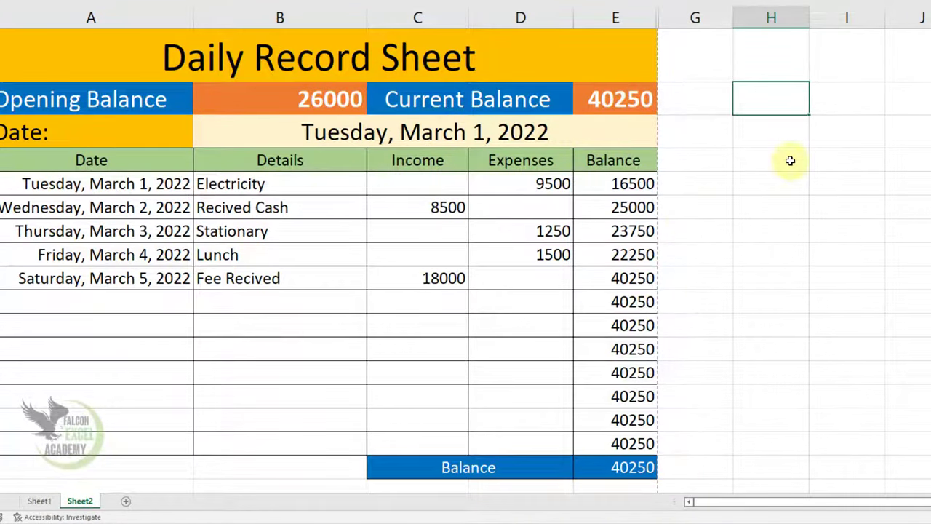
click(790, 160)
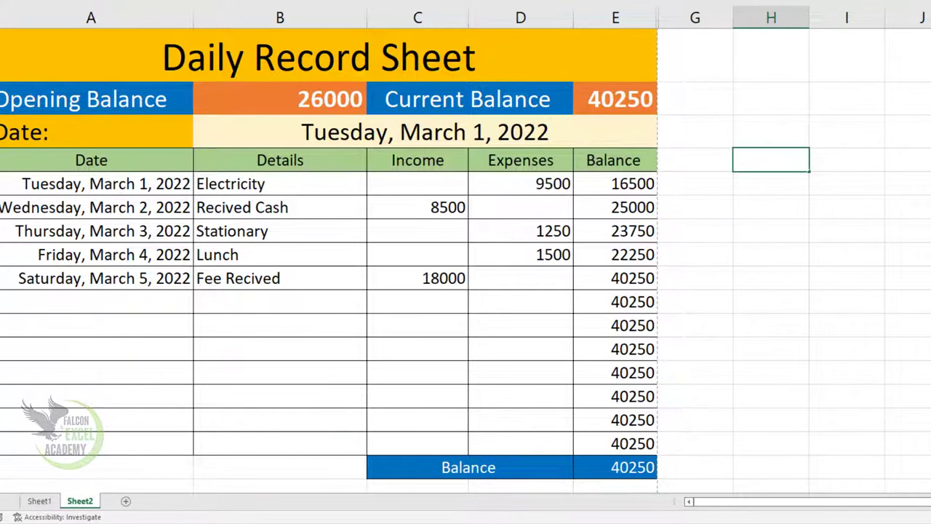
Type the labels Opening Balance, Total Income, Expenses and Balance down column H, widening it.
text(Ope)
text(ni)
text(ng )
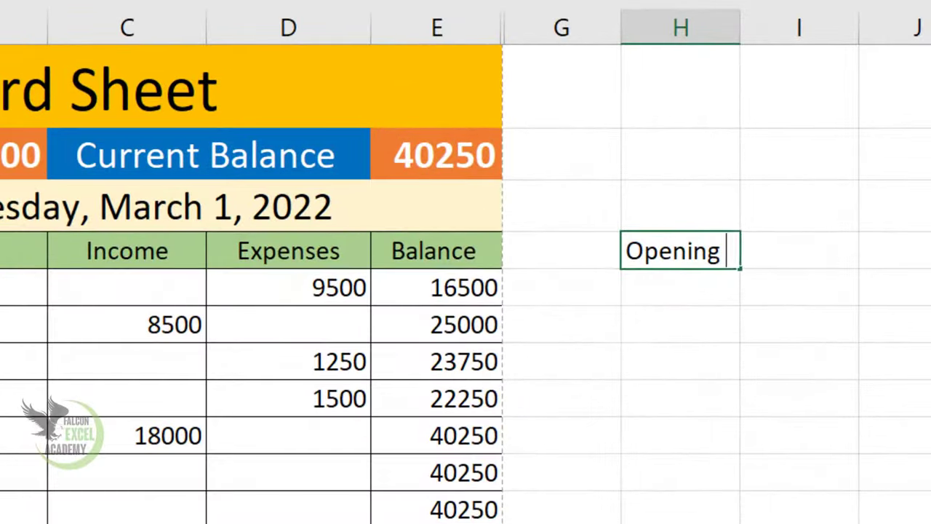
text(Balance)
key(Return)
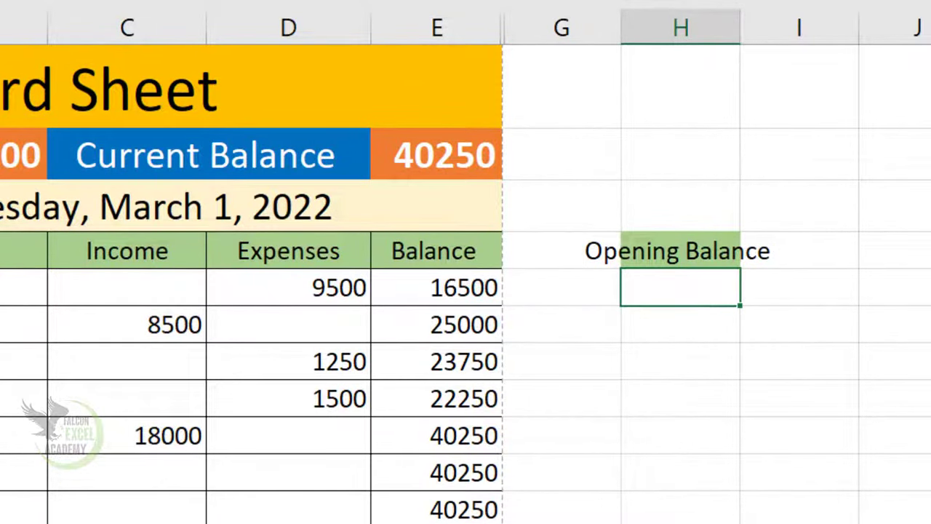
text(Total Income)
key(Return)
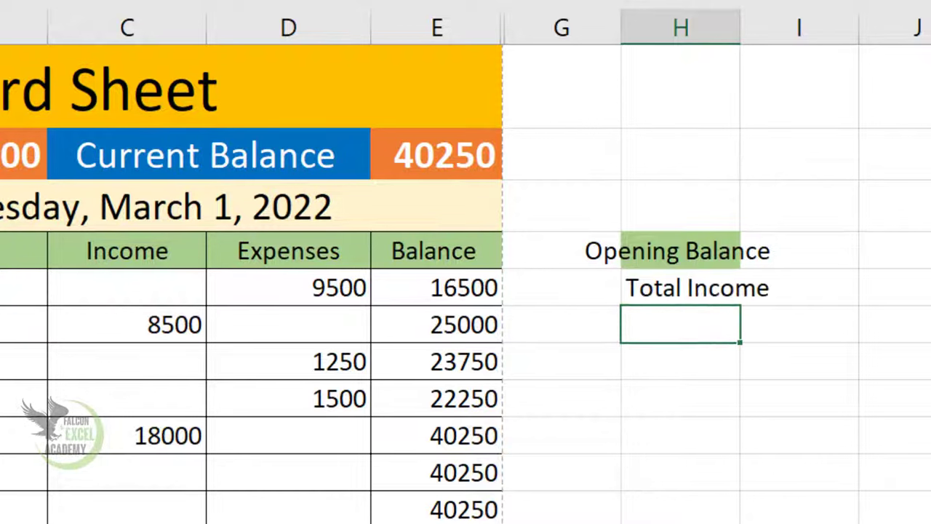
text(Total E)
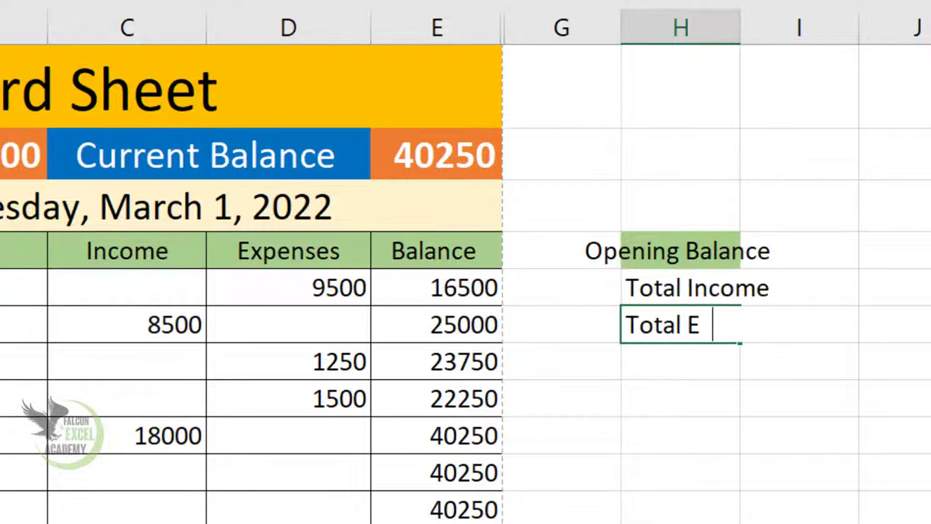
text(xpenses)
key(Return)
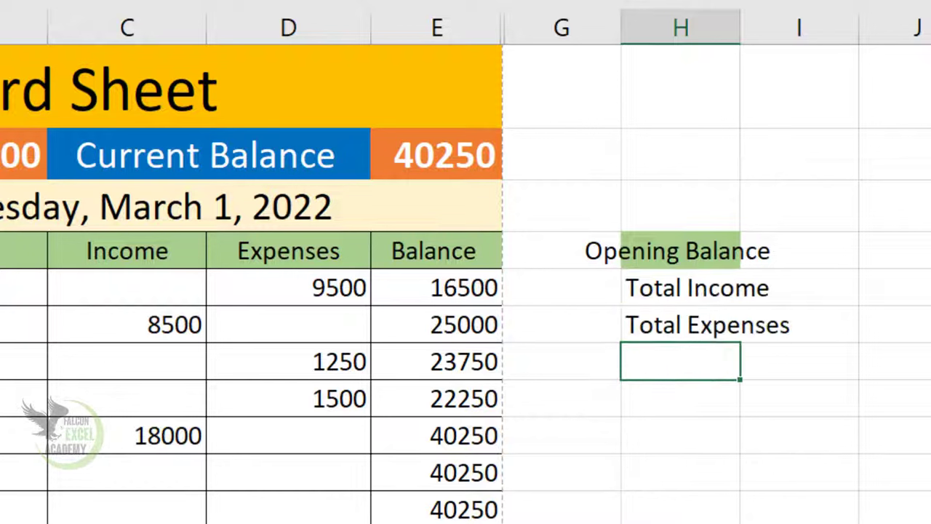
text(Balance)
key(Return)
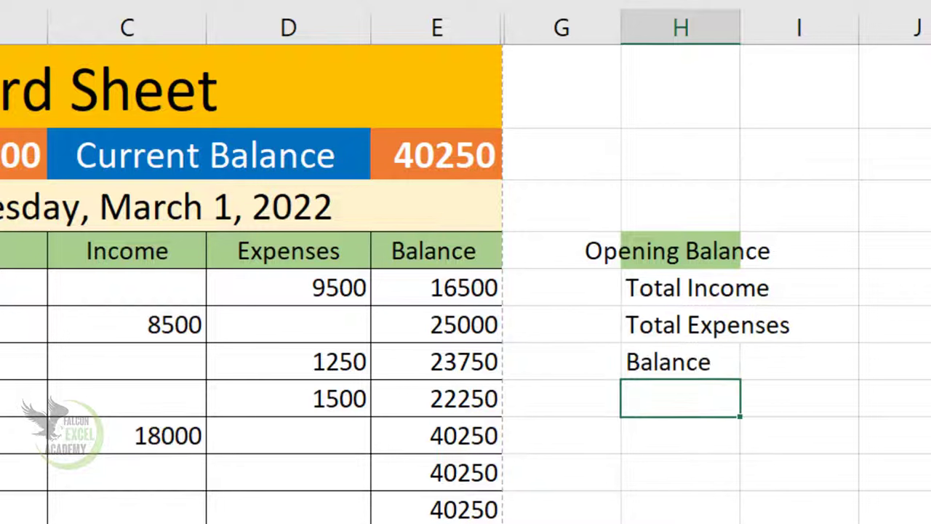
double_click(740, 22)
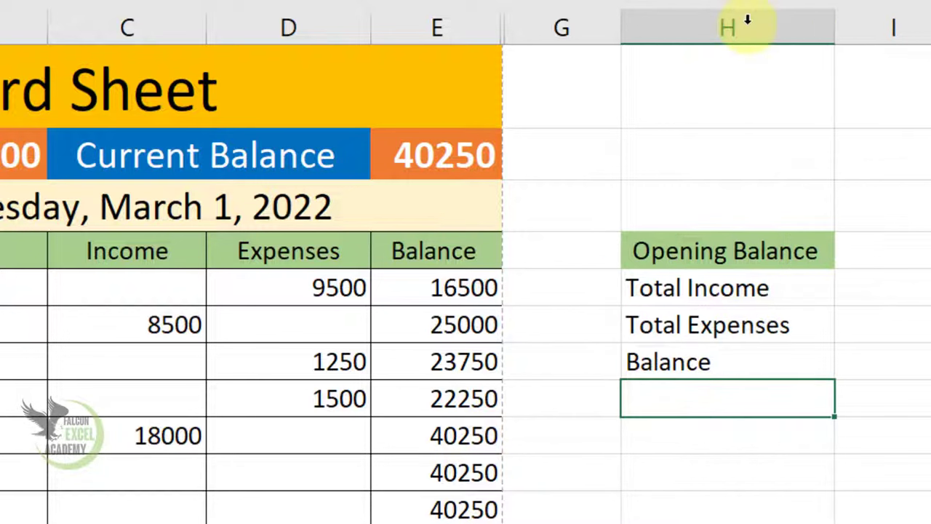
Fill Total Income blue, Total Expenses gold, and the Balance row H7:I7 green.
click(765, 289)
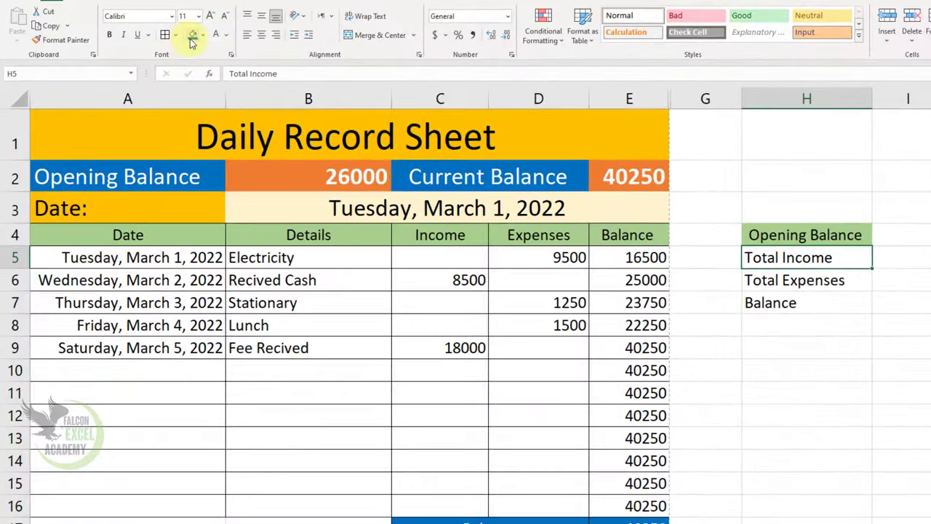
click(192, 35)
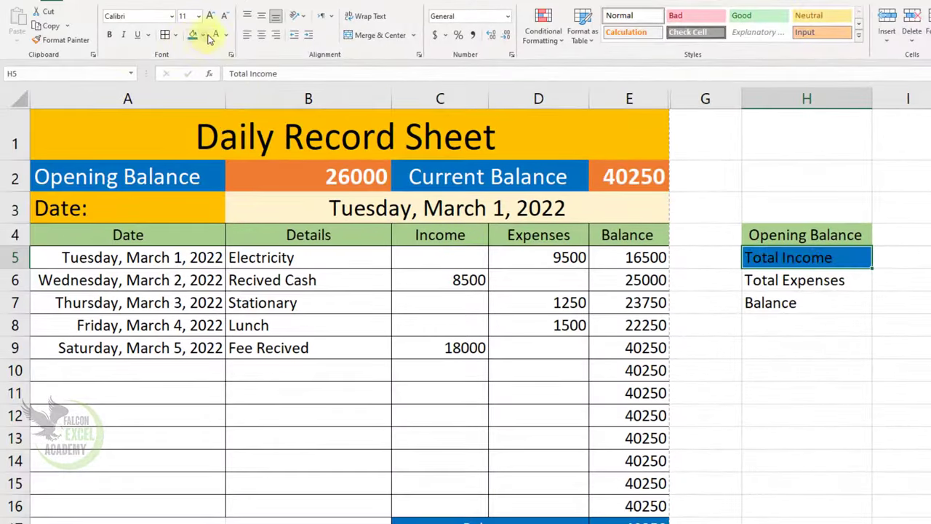
click(782, 283)
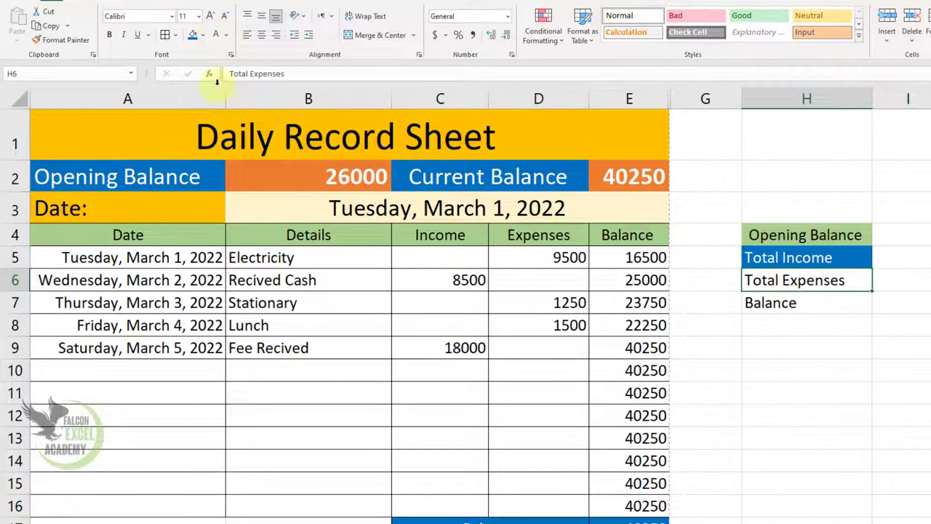
click(205, 35)
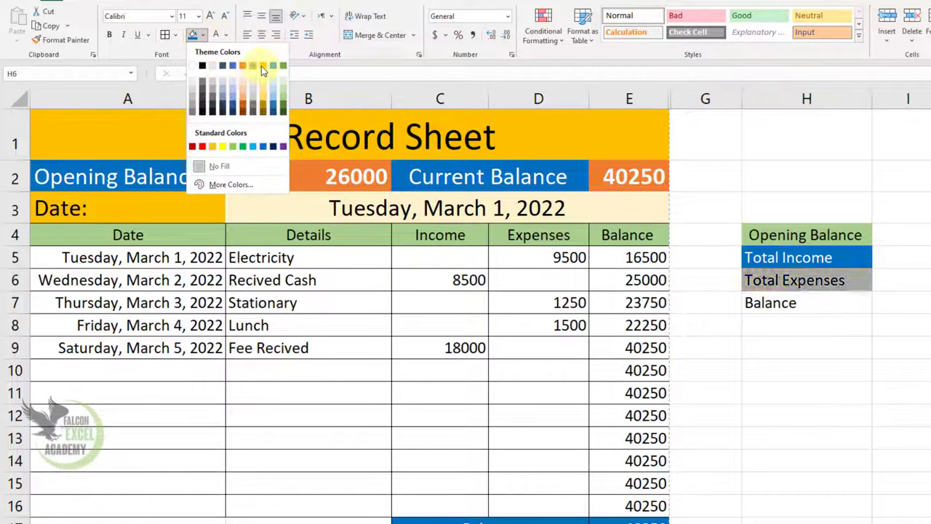
click(264, 64)
click(784, 302)
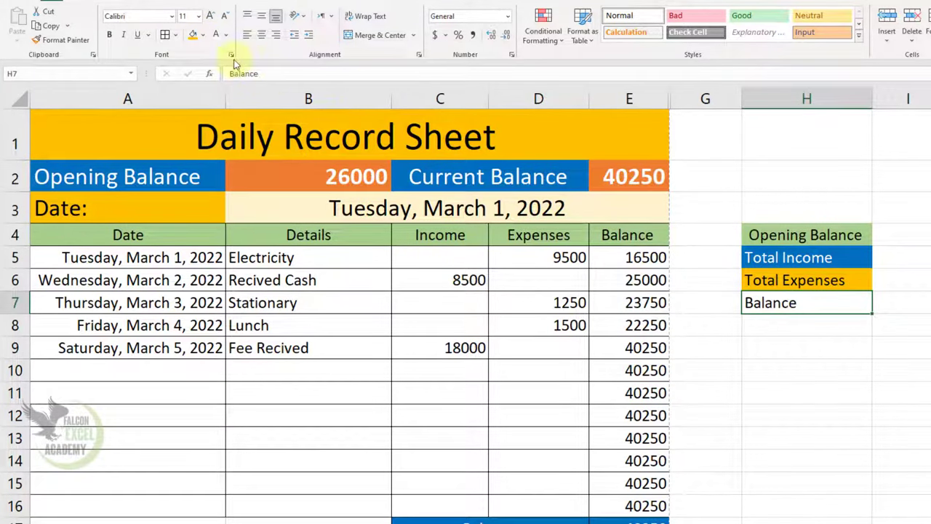
click(203, 35)
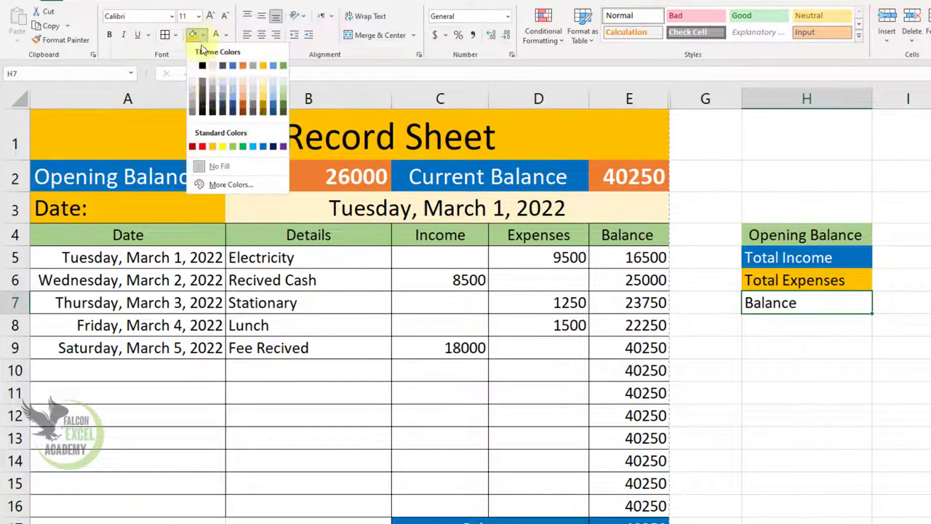
click(235, 147)
drag(837, 304, 884, 302)
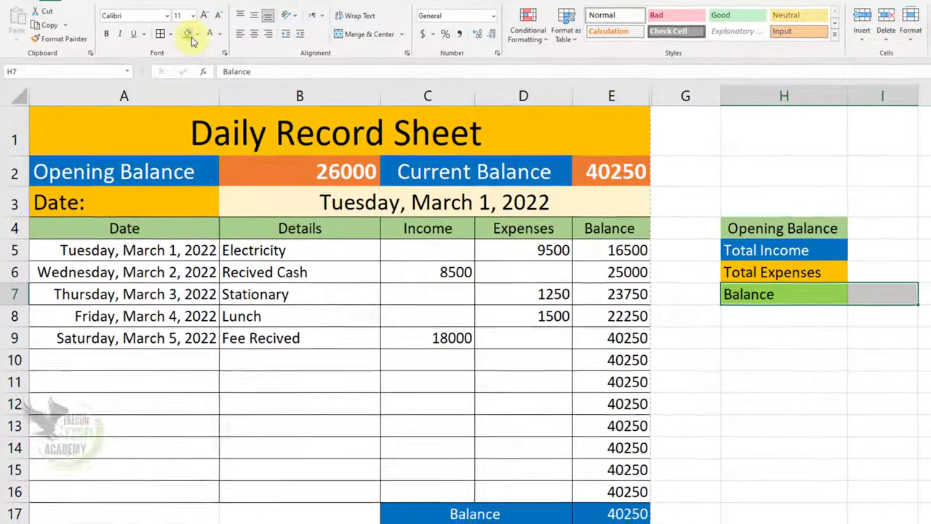
click(192, 35)
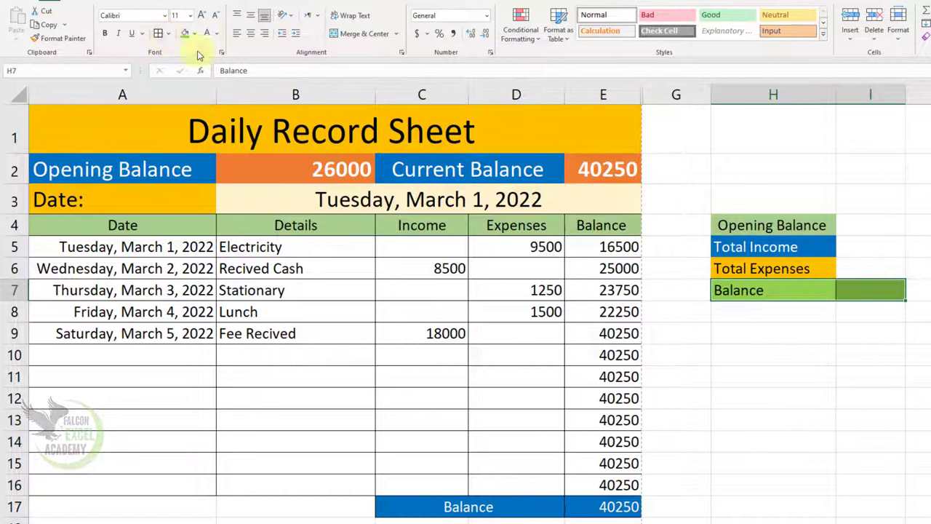
drag(793, 227, 879, 287)
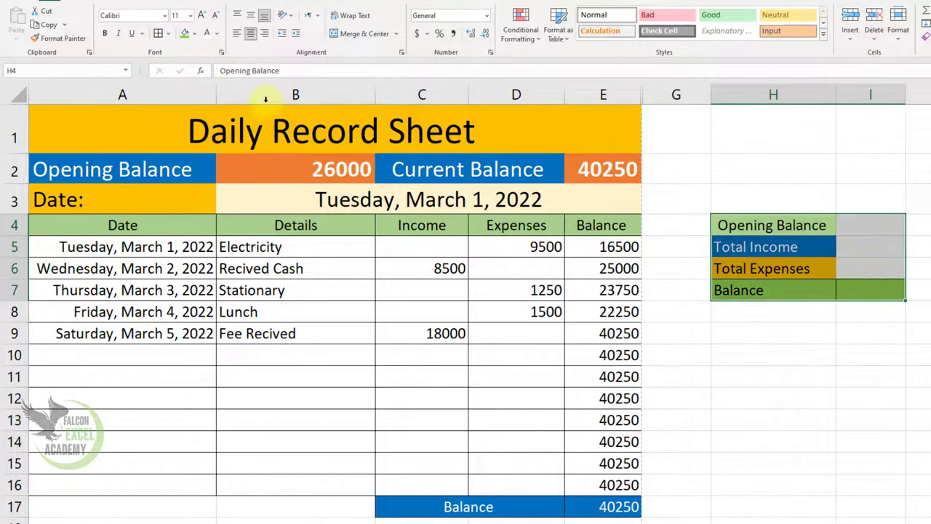
Link the opening balance in I4 to B2, showing 26000.
click(877, 227)
text(=)
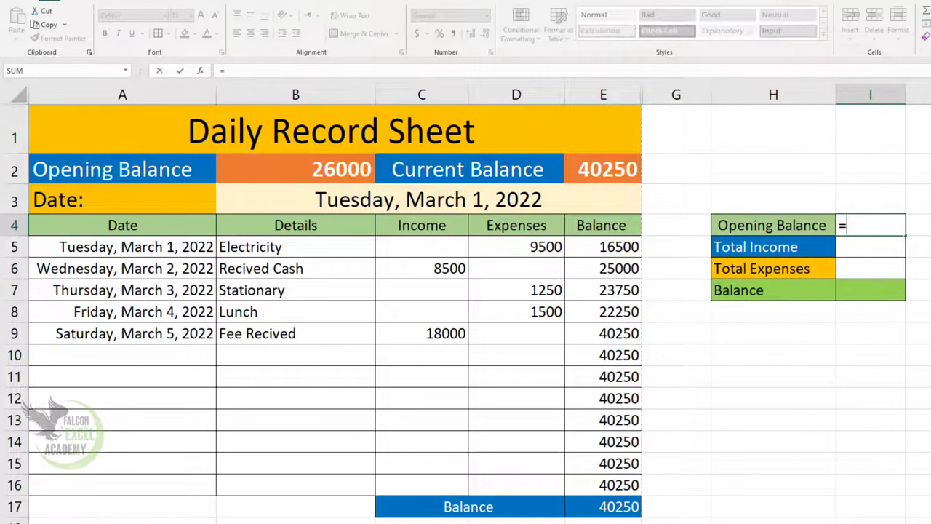
click(332, 169)
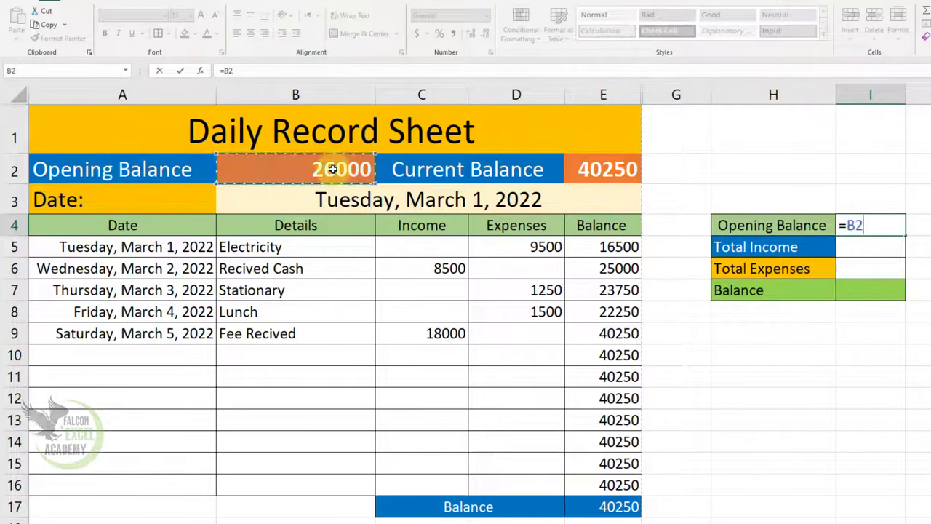
key(Return)
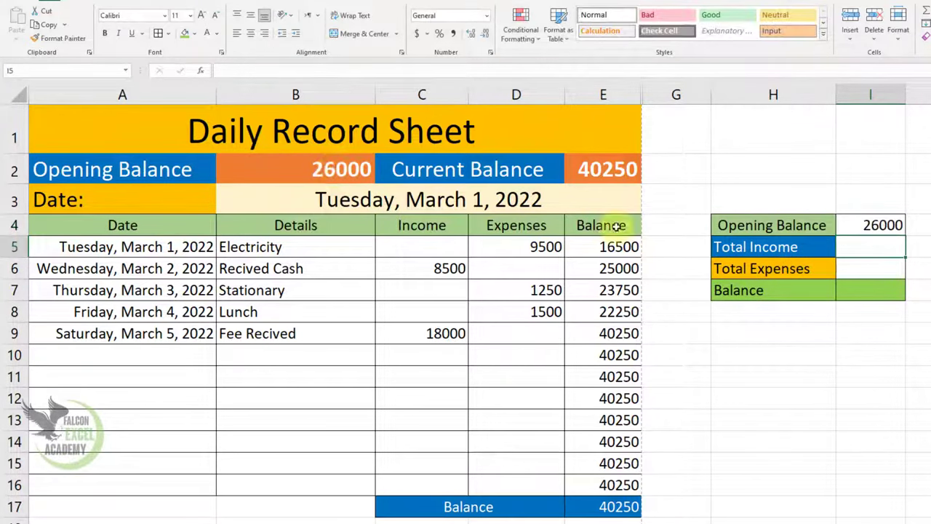
Total income with =SUM(C5:C16) for 26500 and expenses with =SUM(D5:D16) for 12250.
text(=)
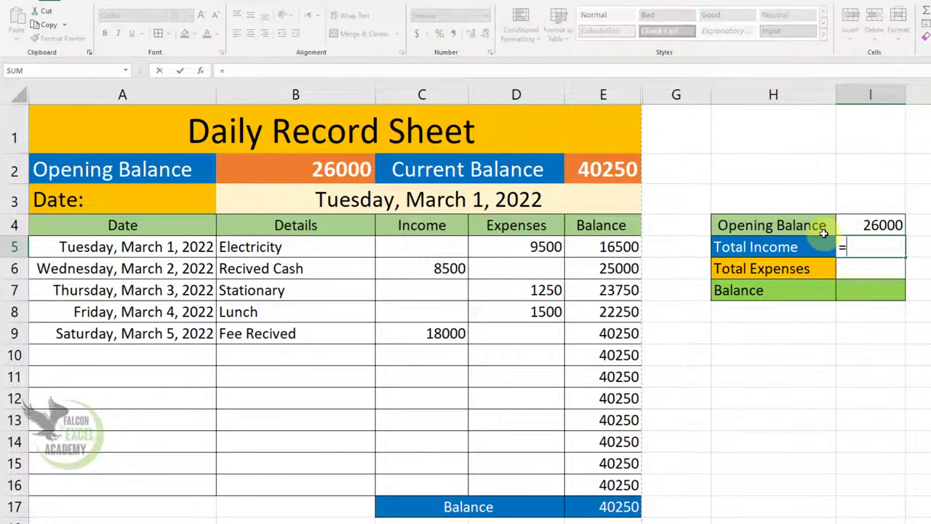
text(sum()
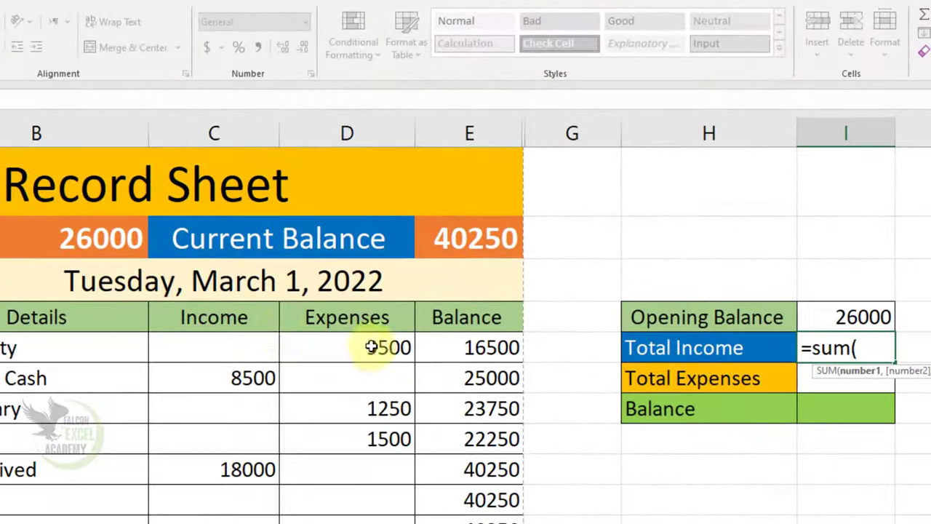
drag(270, 321, 306, 504)
drag(448, 391, 437, 480)
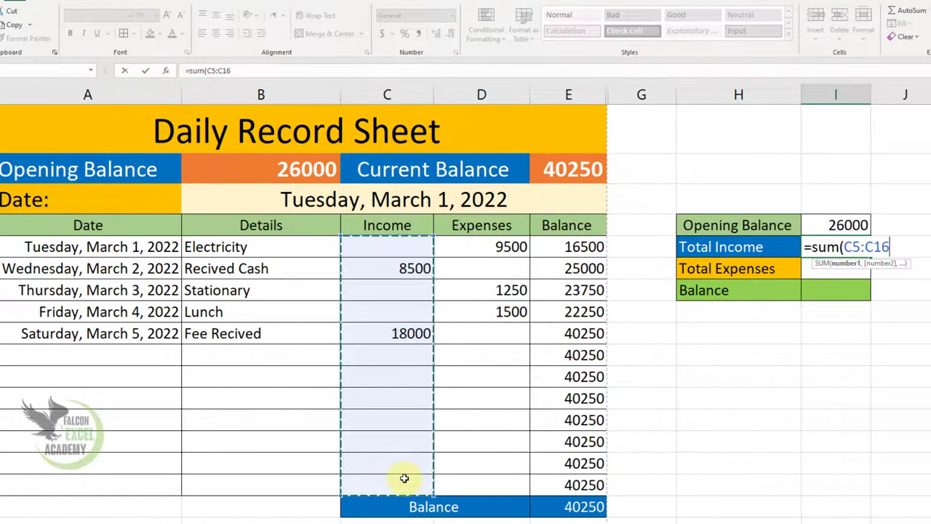
key(Return)
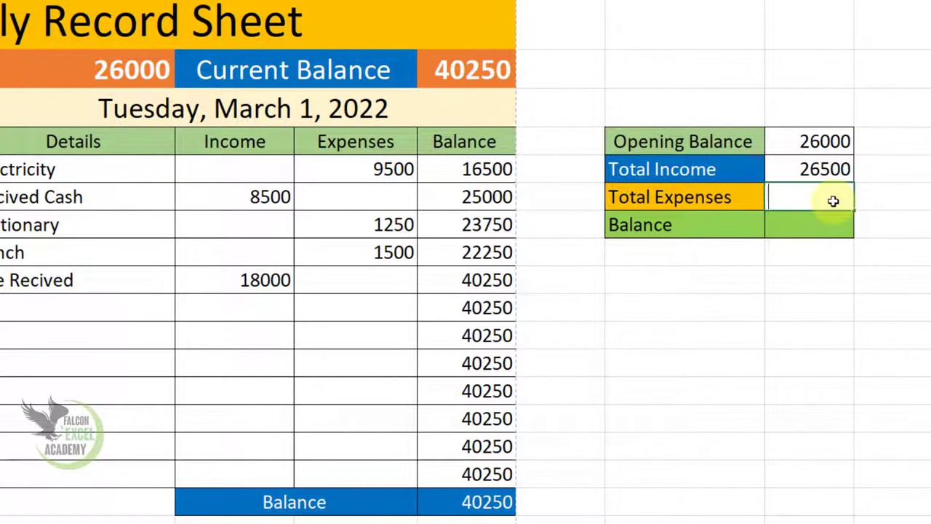
text(=)
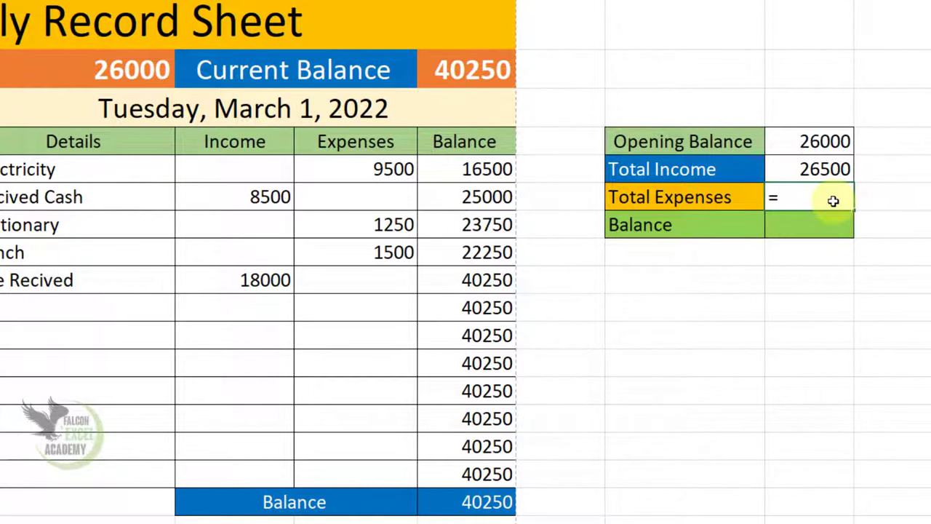
text(sum()
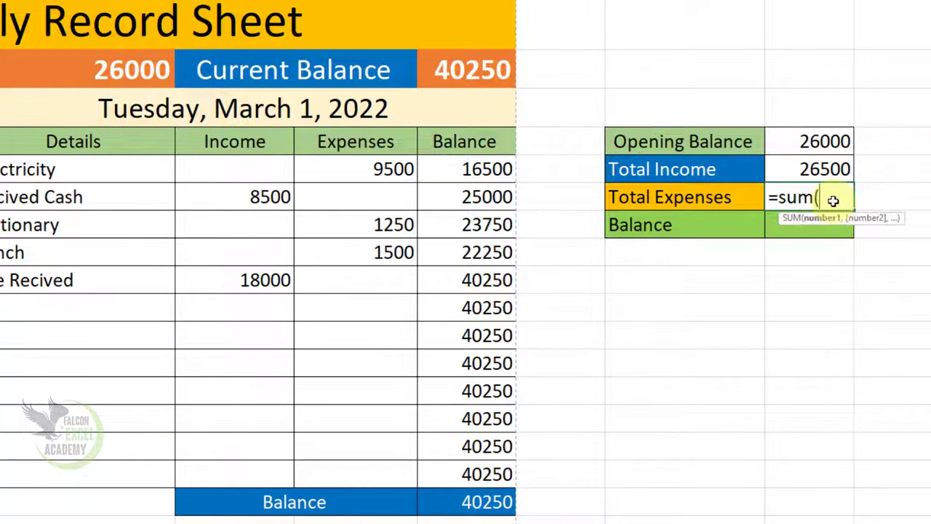
drag(393, 169, 375, 463)
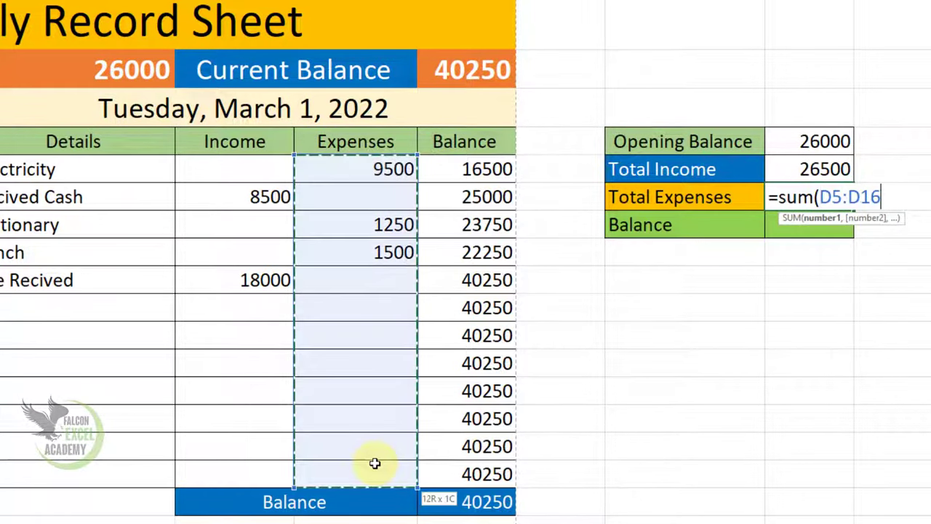
key(Return)
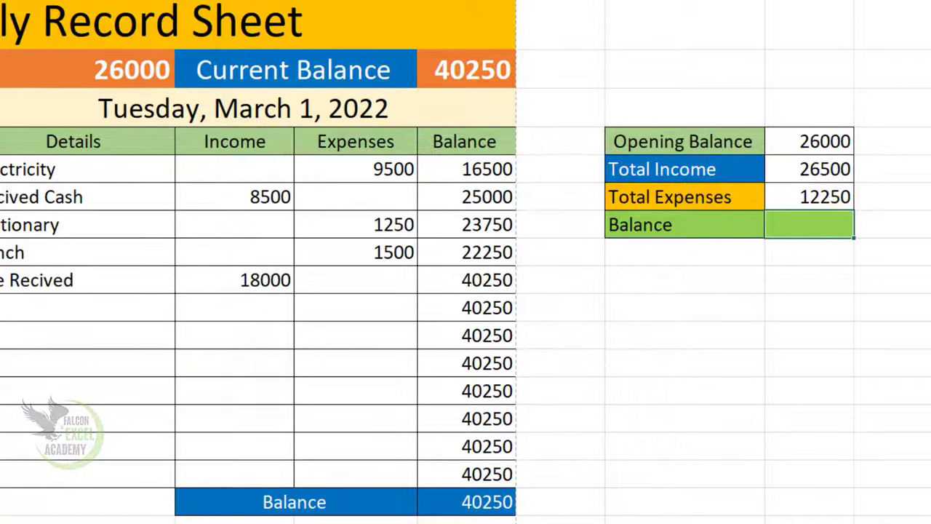
Compute the final balance in I7 as =I4+I5-I6, giving 40250.
text(=)
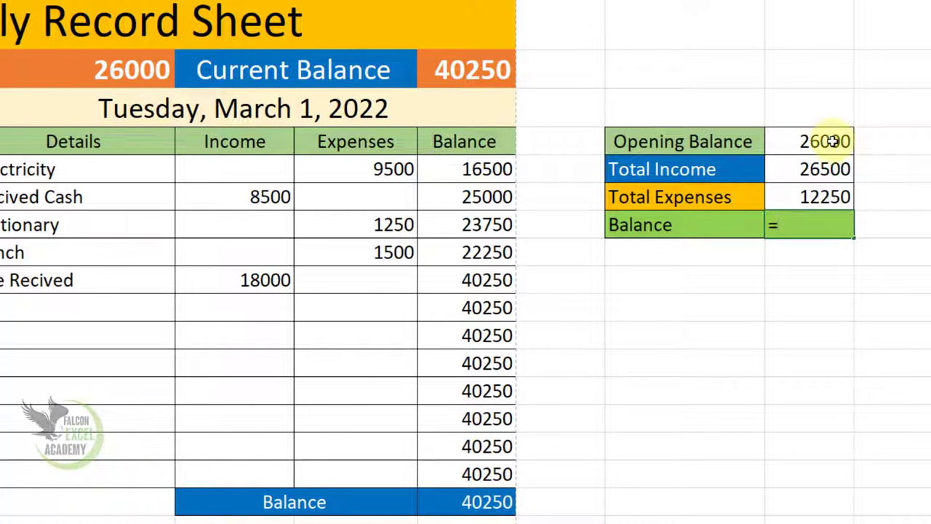
click(830, 141)
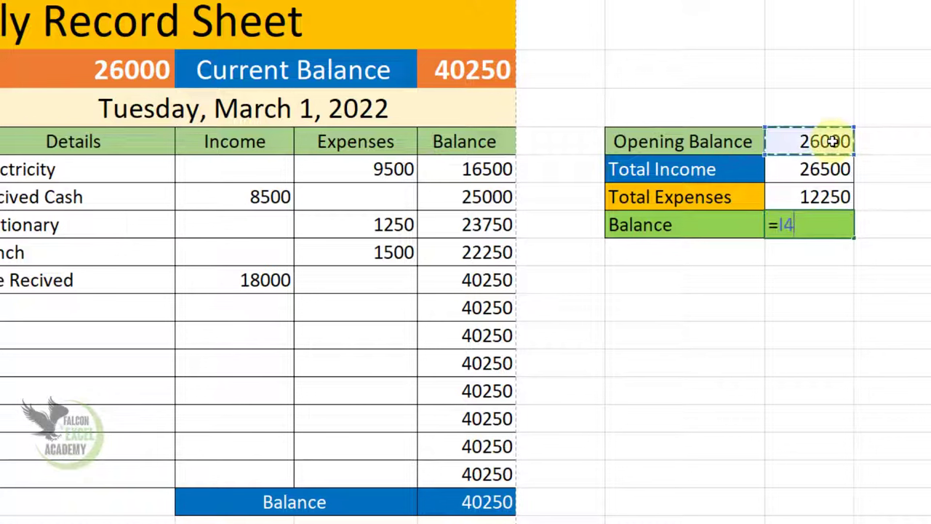
text(+)
click(829, 172)
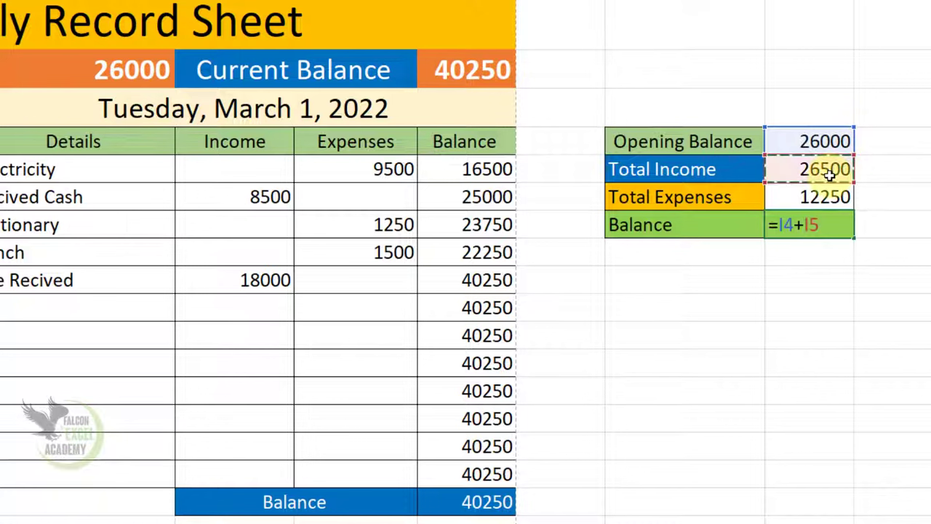
text(-)
click(841, 199)
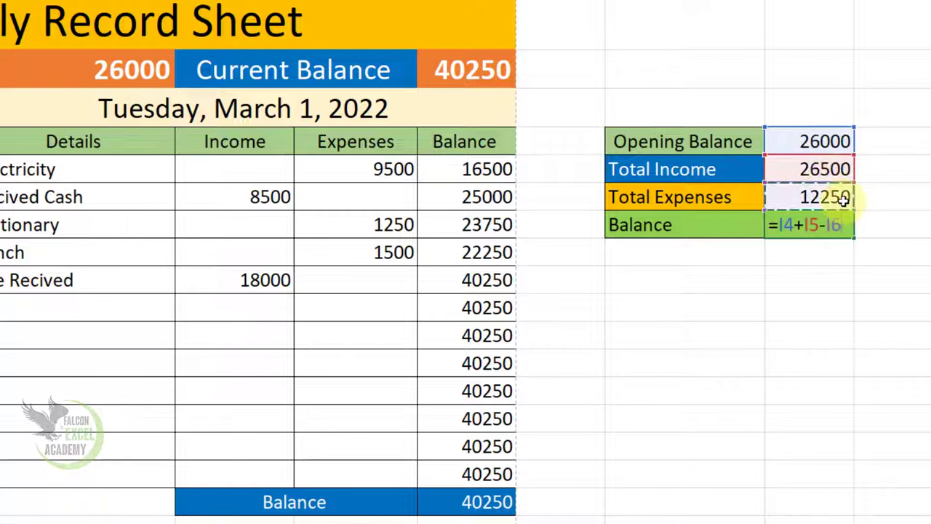
key(Return)
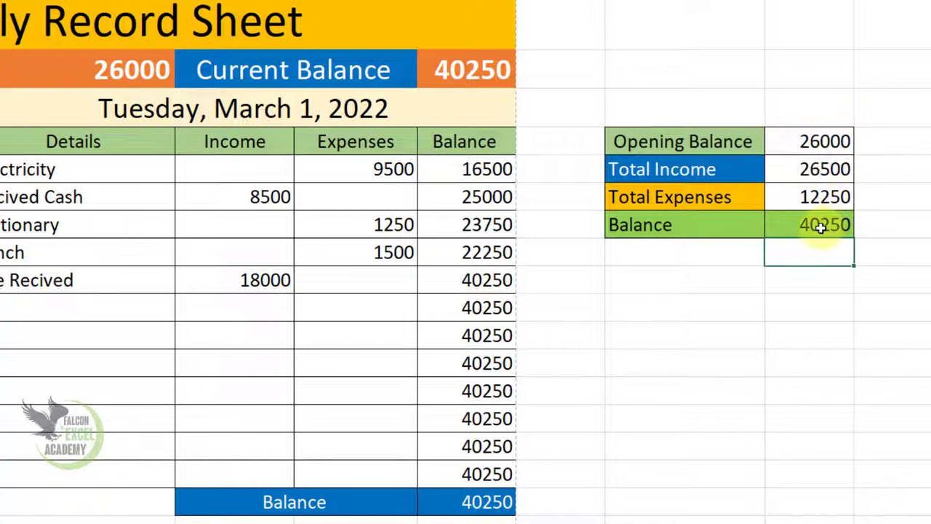
click(814, 224)
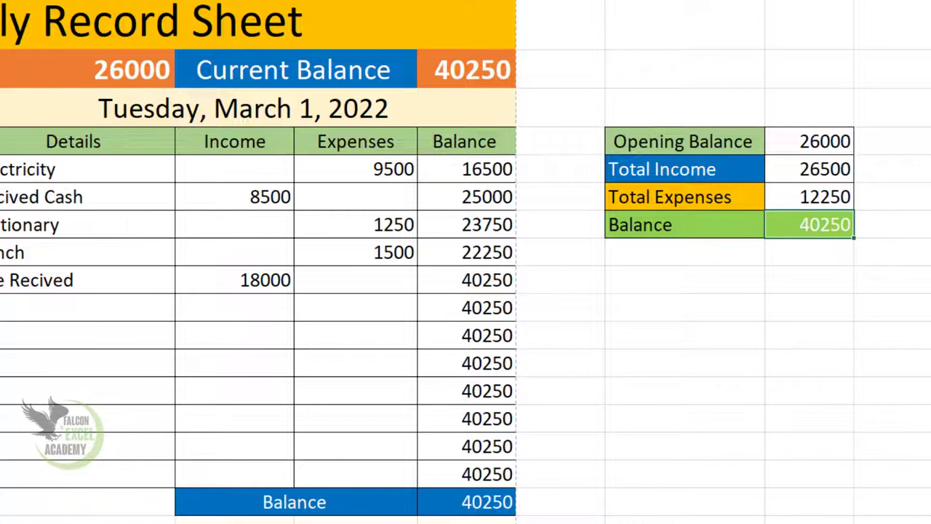
Make the 40250 Balance figure in I7 white so it reads against the green fill.
click(924, 294)
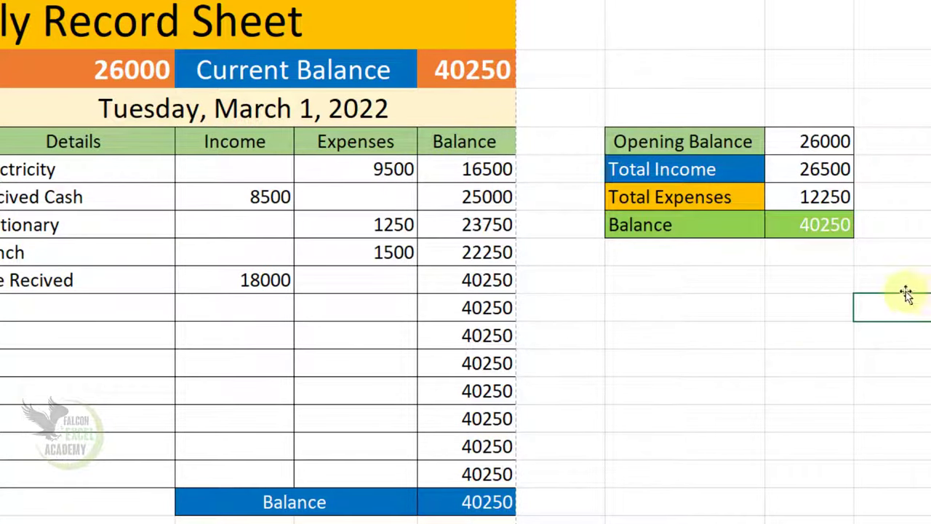